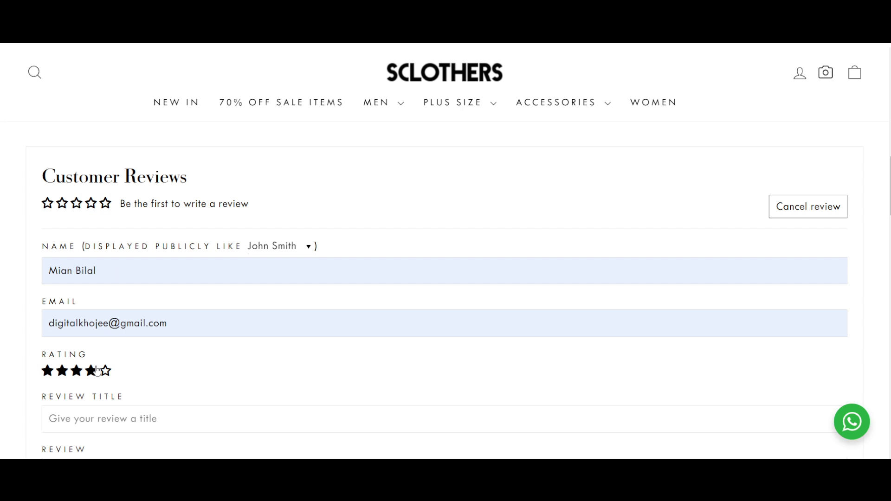
- Search the web for "scent and stories" in a new tab, open the Scents N Stories store and view its best sellers
{"action": "key", "text": "ctrl+t"}
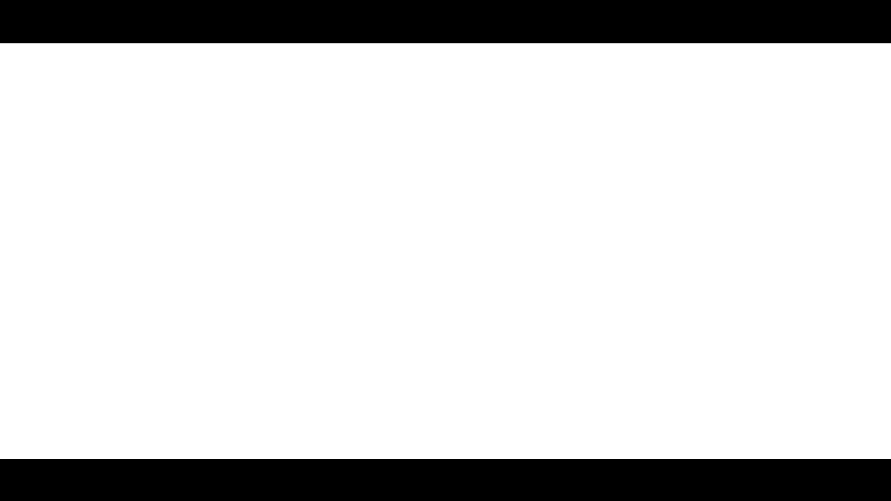
{"action": "type", "text": "scent"}
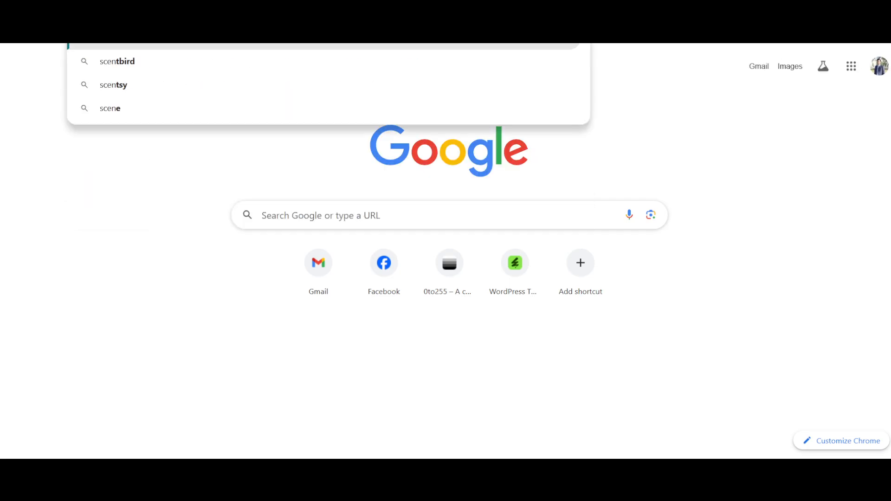
{"action": "type", "text": " and stories"}
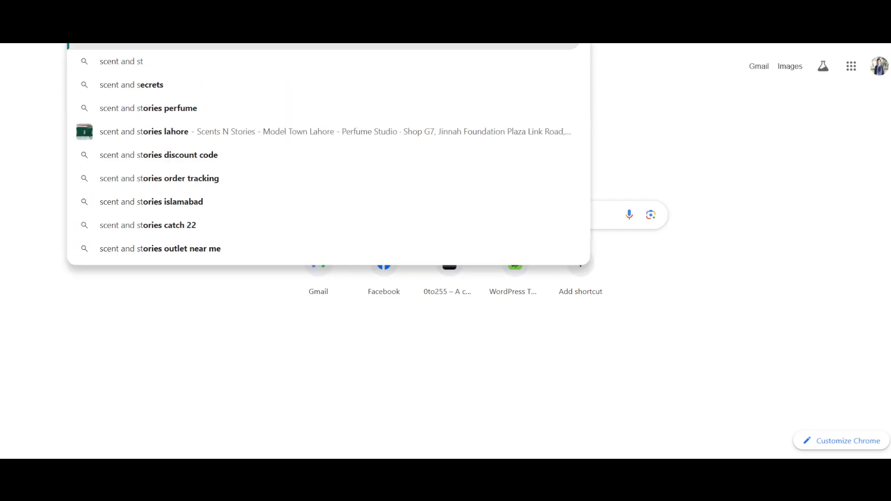
{"action": "key", "text": "Return"}
{"action": "scroll", "coordinate": [178, 200], "scroll_direction": "down", "scroll_amount": 4}
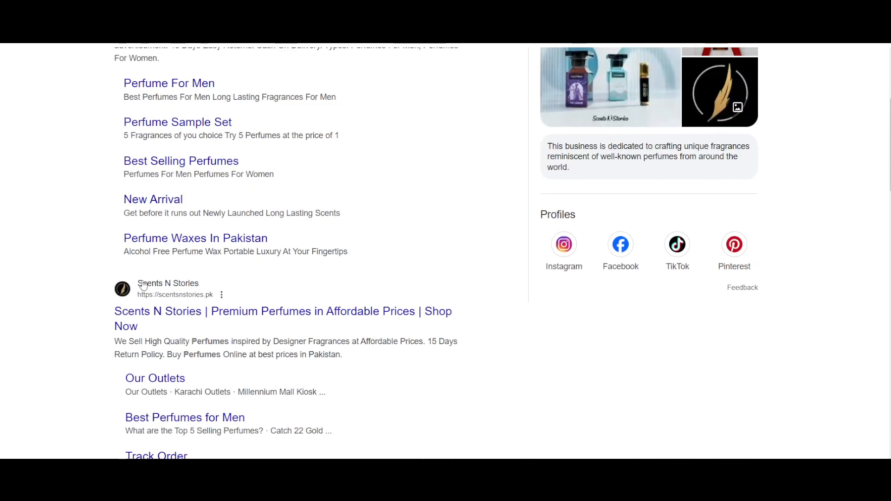
{"action": "left_click", "coordinate": [204, 285]}
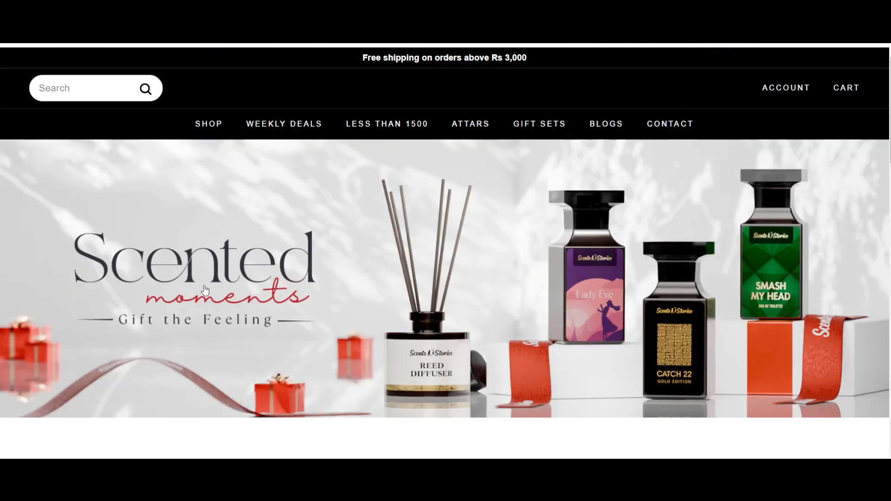
{"action": "scroll", "coordinate": [288, 357], "scroll_direction": "down", "scroll_amount": 3}
{"action": "scroll", "coordinate": [286, 358], "scroll_direction": "down", "scroll_amount": 3}
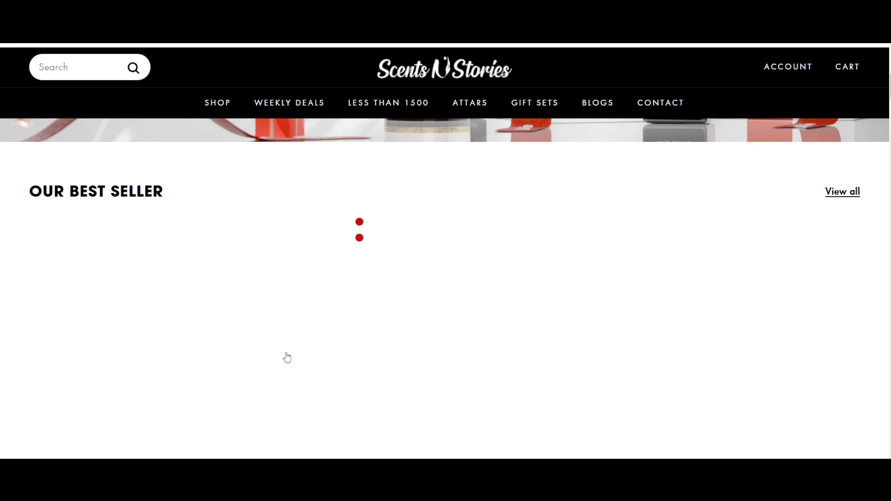
{"action": "scroll", "coordinate": [286, 358], "scroll_direction": "down", "scroll_amount": 3}
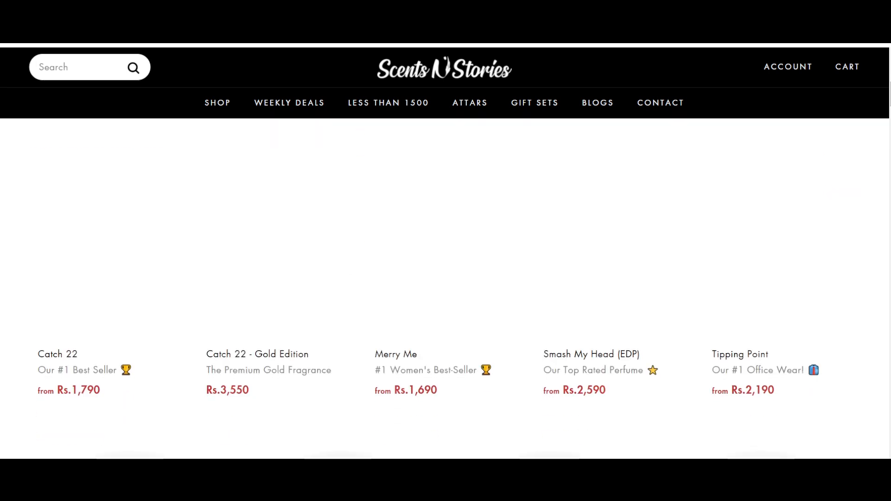
- Search the web for "salitex" in another new tab, open the SalitexOnline store and dismiss its subscription popup
{"action": "key", "text": "ctrl+t"}
{"action": "type", "text": "salite"}
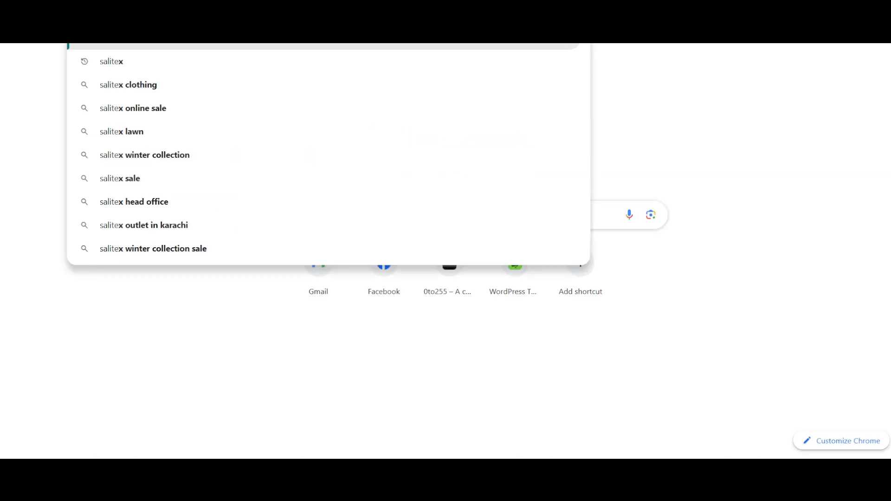
{"action": "key", "text": "Return"}
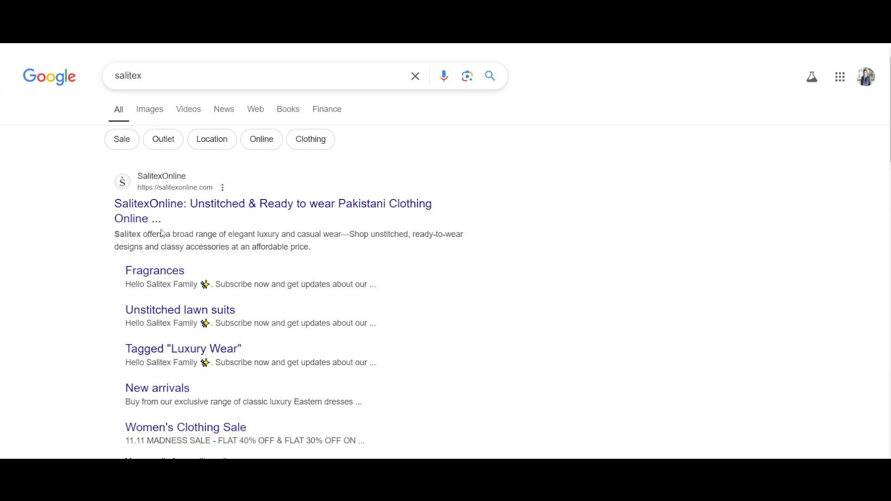
{"action": "left_click", "coordinate": [292, 206]}
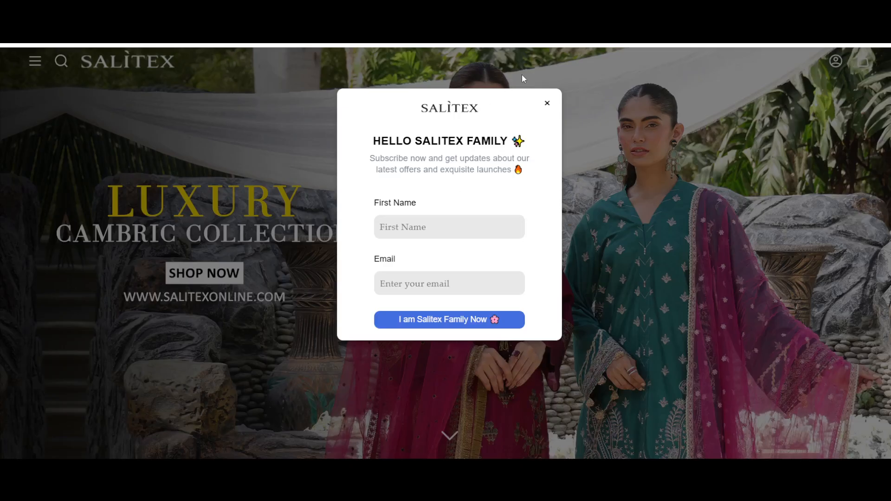
{"action": "left_click", "coordinate": [548, 101]}
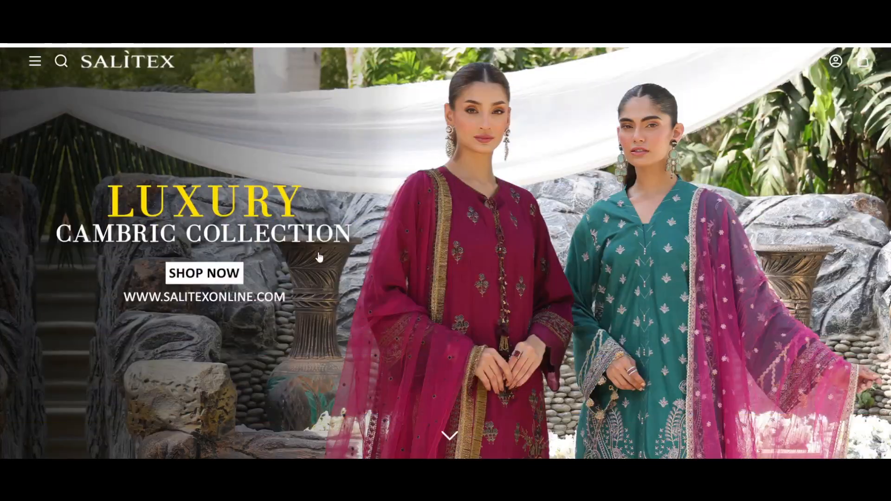
- Open the Luxury Cambric Collection from the homepage banner and look through its product listing
{"action": "left_click", "coordinate": [417, 274]}
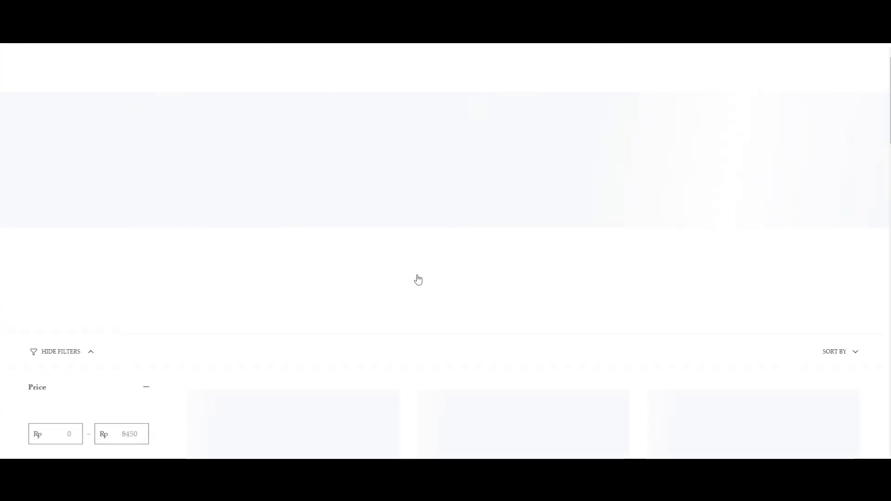
{"action": "scroll", "coordinate": [417, 279], "scroll_direction": "down", "scroll_amount": 10}
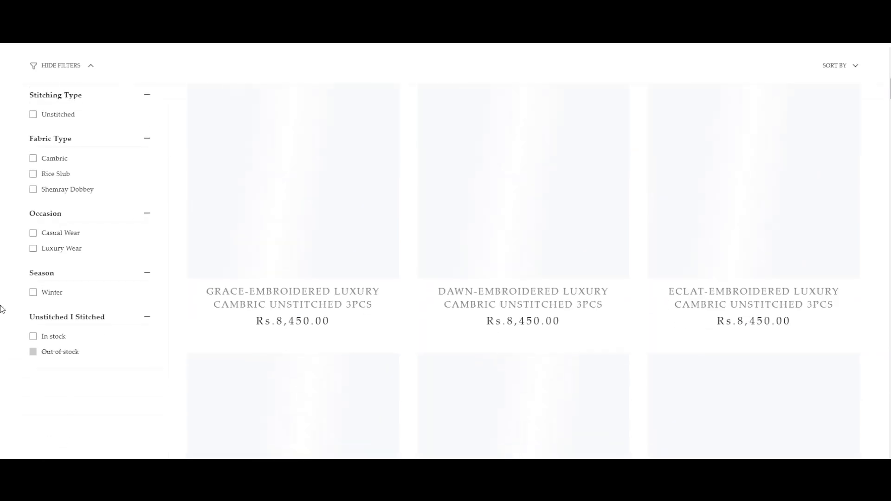
{"action": "scroll", "coordinate": [126, 273], "scroll_direction": "up", "scroll_amount": 4}
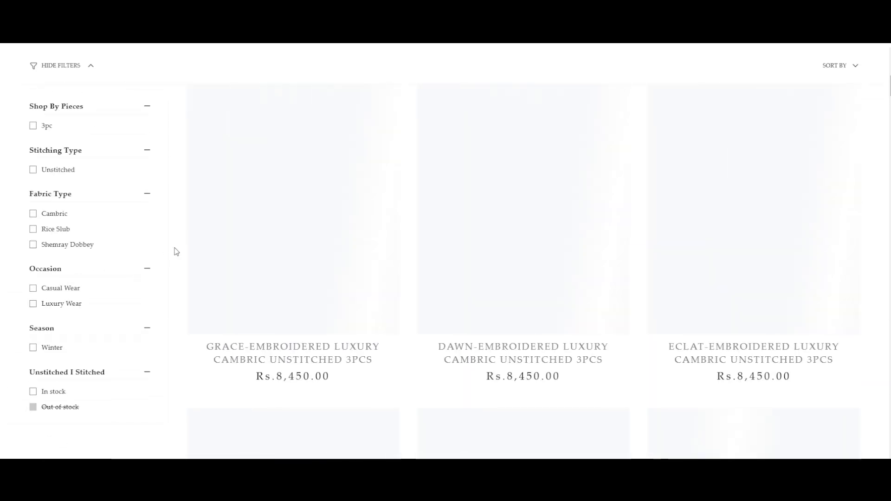
{"action": "scroll", "coordinate": [176, 251], "scroll_direction": "up", "scroll_amount": 6}
{"action": "scroll", "coordinate": [176, 251], "scroll_direction": "down", "scroll_amount": 7}
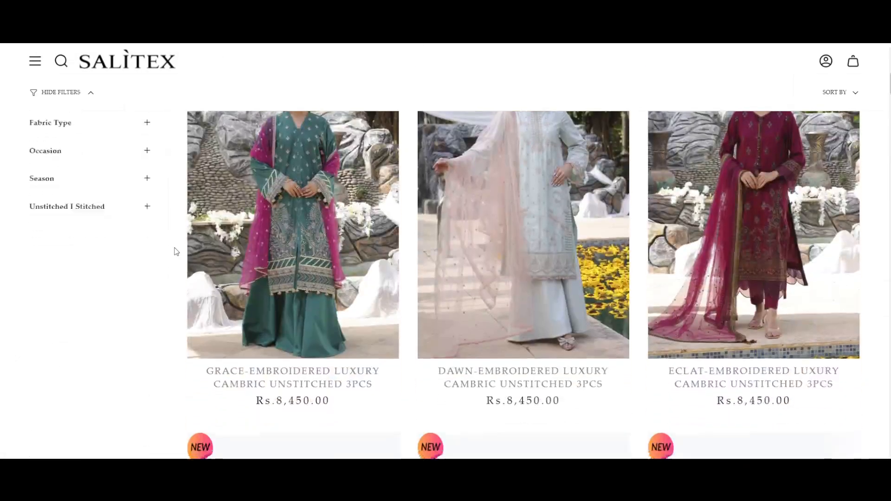
{"action": "scroll", "coordinate": [762, 291], "scroll_direction": "down", "scroll_amount": 7}
{"action": "scroll", "coordinate": [515, 269], "scroll_direction": "up", "scroll_amount": 10}
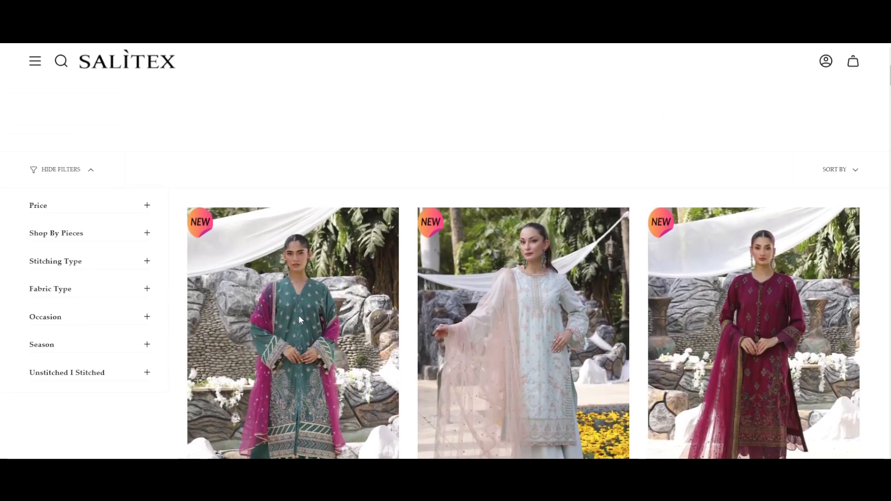
{"action": "scroll", "coordinate": [299, 316], "scroll_direction": "down", "scroll_amount": 1}
{"action": "scroll", "coordinate": [293, 390], "scroll_direction": "down", "scroll_amount": 2}
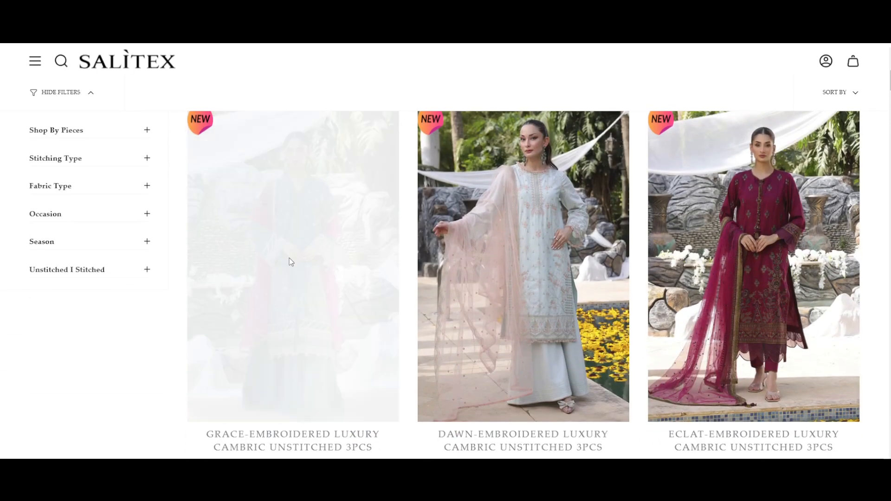
- Open the Grace-Embroidered Luxury Cambric Unstitched 3pcs product and find the Happy Customers section on its page
{"action": "left_click", "coordinate": [288, 324]}
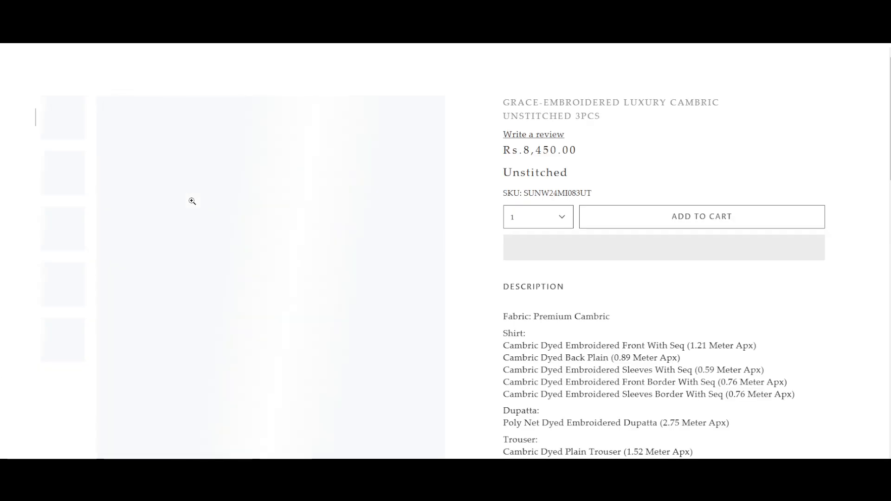
{"action": "scroll", "coordinate": [378, 330], "scroll_direction": "down", "scroll_amount": 5}
{"action": "scroll", "coordinate": [379, 330], "scroll_direction": "down", "scroll_amount": 10}
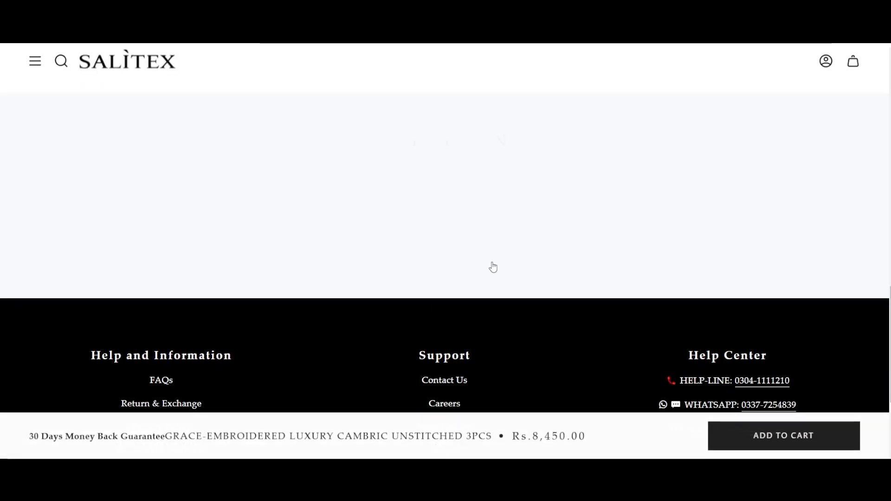
{"action": "scroll", "coordinate": [494, 268], "scroll_direction": "up", "scroll_amount": 10}
{"action": "scroll", "coordinate": [493, 268], "scroll_direction": "down", "scroll_amount": 4}
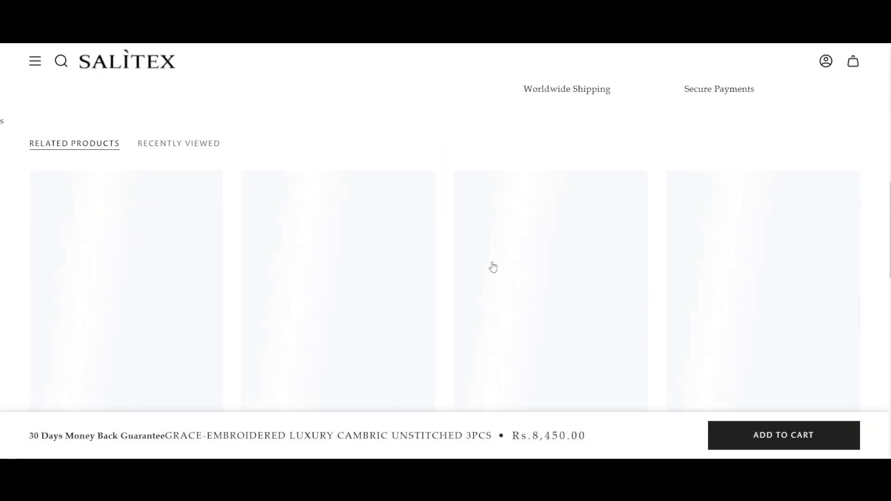
{"action": "scroll", "coordinate": [493, 267], "scroll_direction": "down", "scroll_amount": 8}
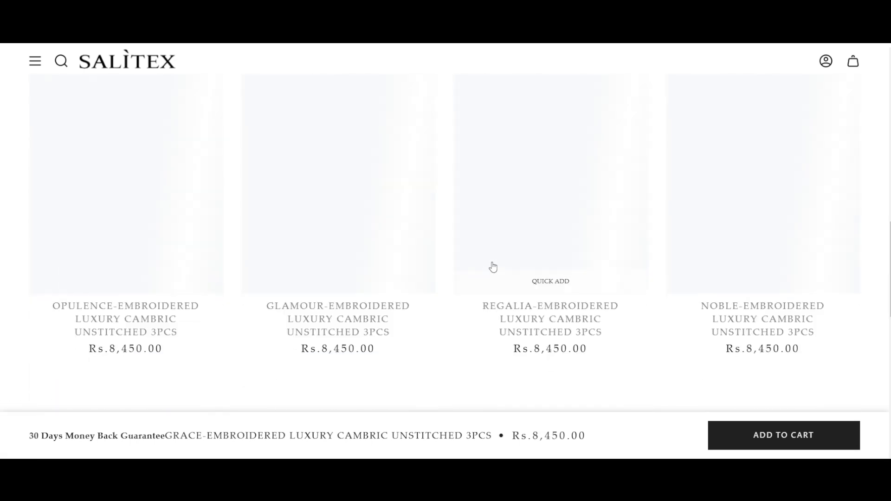
{"action": "scroll", "coordinate": [493, 263], "scroll_direction": "up", "scroll_amount": 6}
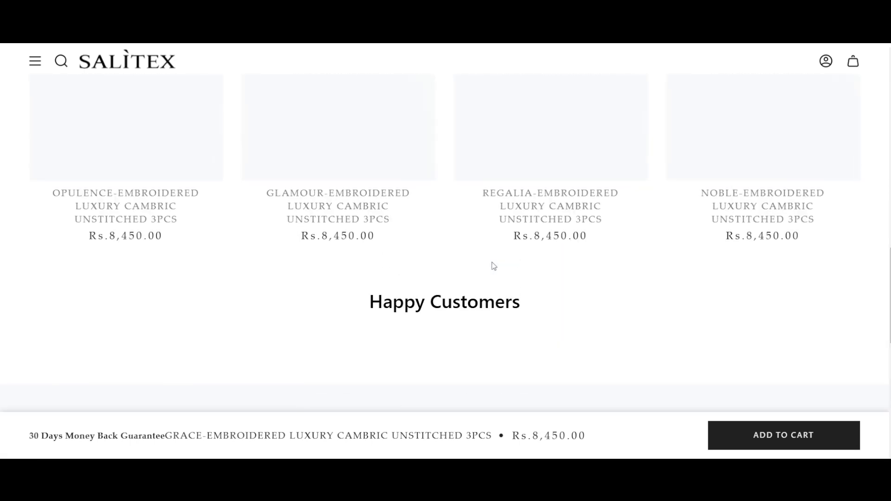
{"action": "scroll", "coordinate": [494, 266], "scroll_direction": "down", "scroll_amount": 3}
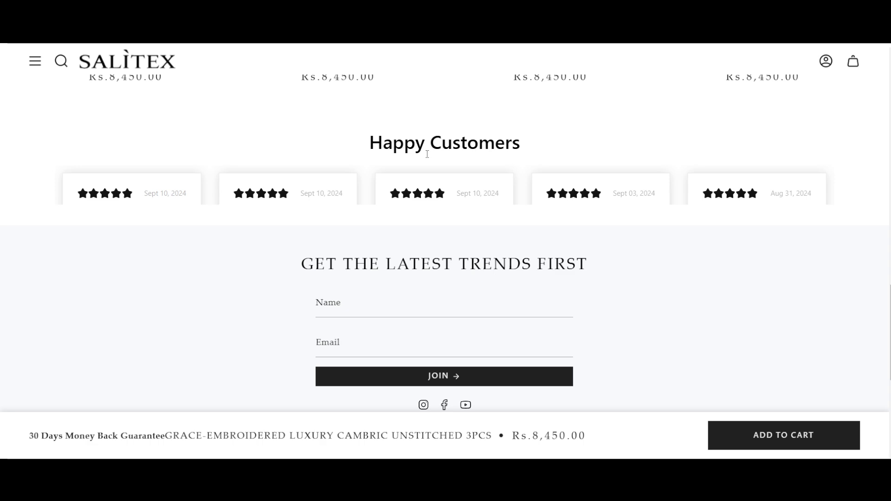
- Highlight the Happy Customers heading and advance the review carousel to further customer reviews
{"action": "triple_click", "coordinate": [420, 145]}
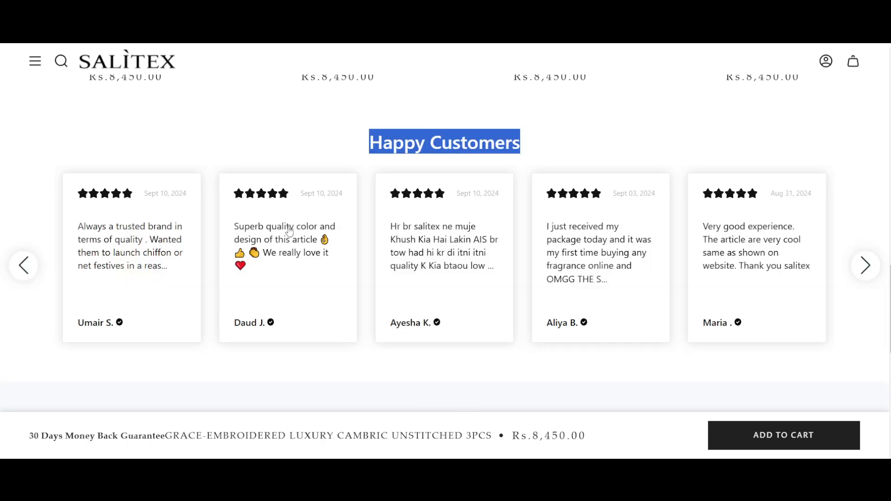
{"action": "left_click_drag", "start_coordinate": [572, 245], "coordinate": [320, 258]}
{"action": "left_click_drag", "start_coordinate": [576, 268], "coordinate": [153, 264]}
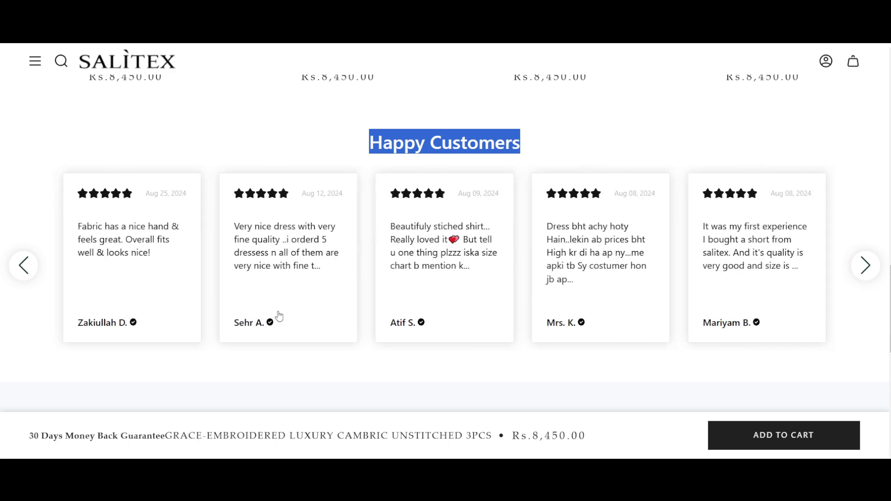
- View the full reviews about the stitched shirt and the five fine-quality dresses, close each one, and clear the heading's highlight
{"action": "left_click", "coordinate": [423, 237]}
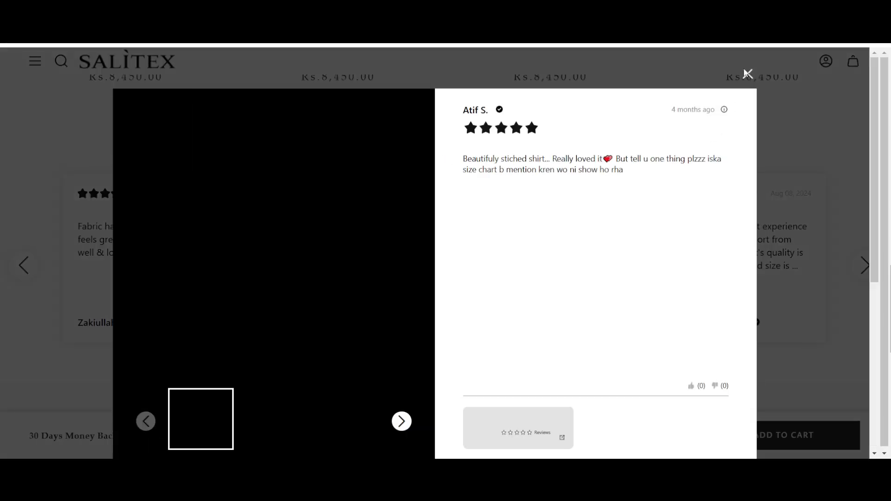
{"action": "left_click", "coordinate": [748, 73]}
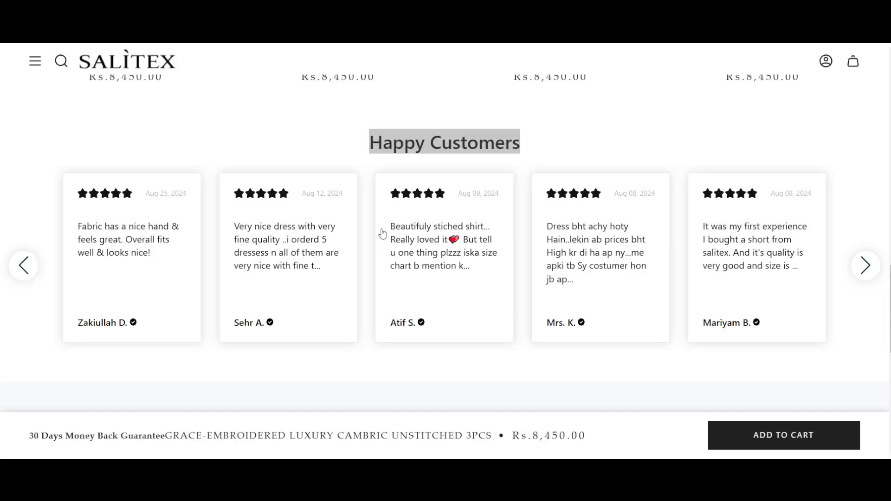
{"action": "scroll", "coordinate": [372, 233], "scroll_direction": "up", "scroll_amount": 2}
{"action": "left_click", "coordinate": [406, 309]}
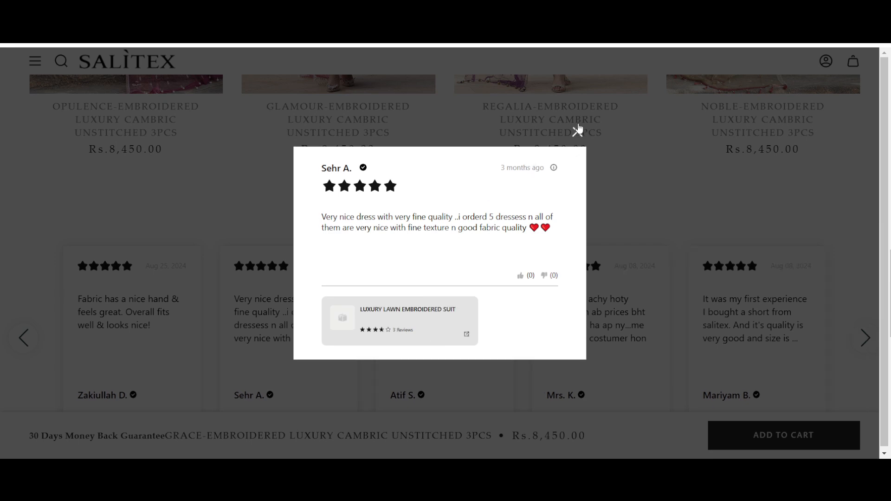
{"action": "left_click", "coordinate": [579, 130]}
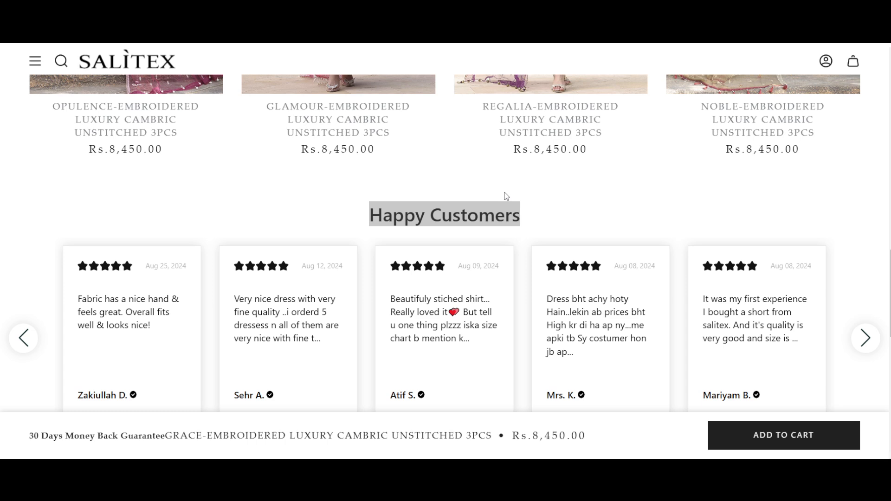
{"action": "left_click", "coordinate": [547, 209]}
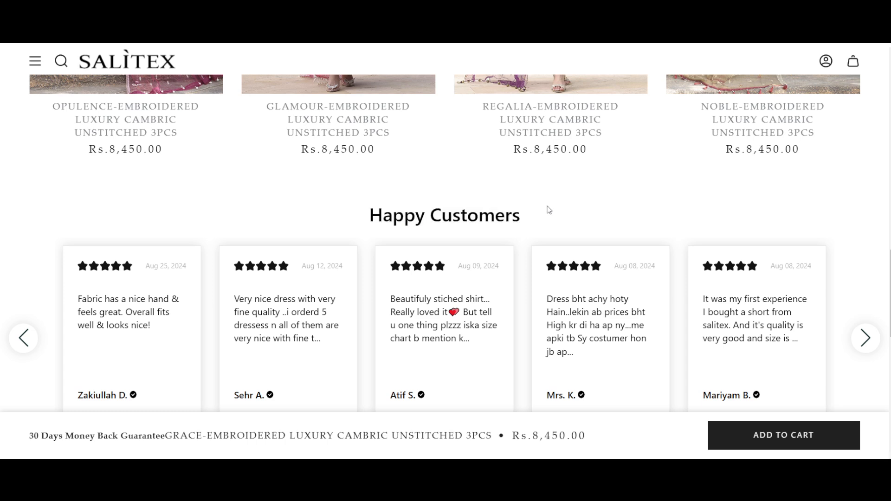
- Return to the Scents N Stories store, open the Catch 22 - Gold Edition perfume and examine its product page details
{"action": "scroll", "coordinate": [547, 209], "scroll_direction": "up", "scroll_amount": 15}
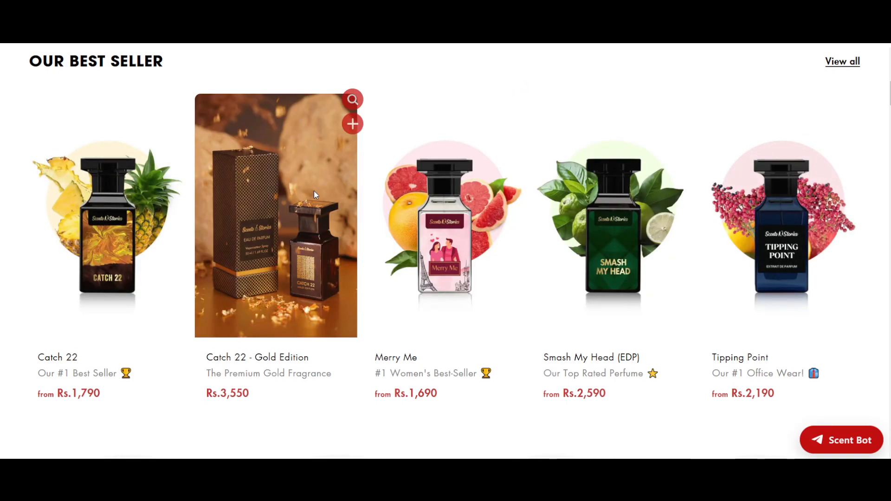
{"action": "left_click", "coordinate": [314, 192]}
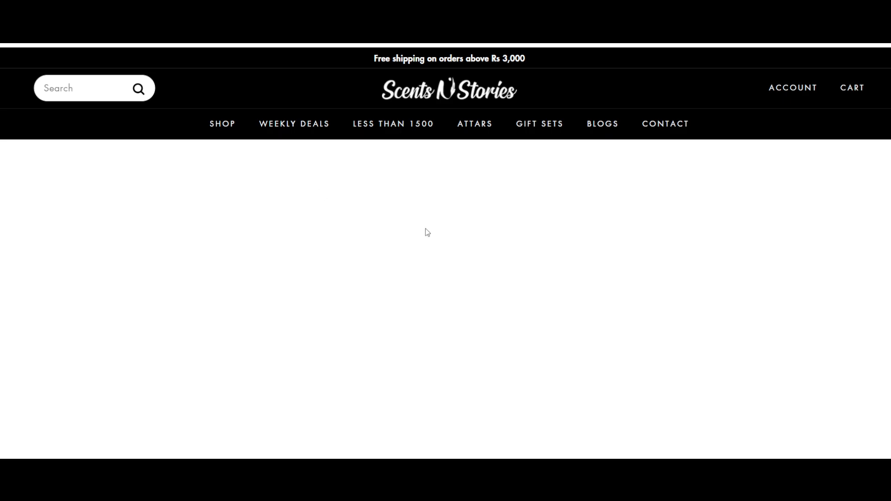
{"action": "scroll", "coordinate": [426, 229], "scroll_direction": "down", "scroll_amount": 8}
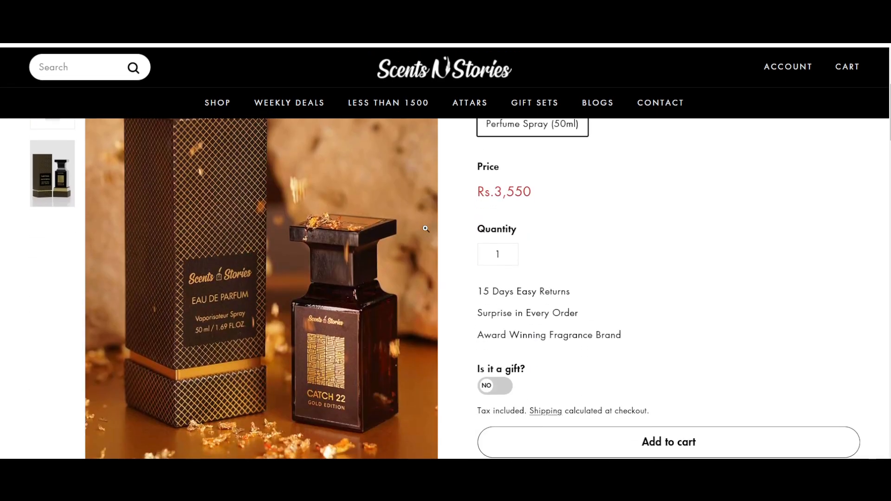
{"action": "scroll", "coordinate": [425, 229], "scroll_direction": "down", "scroll_amount": 12}
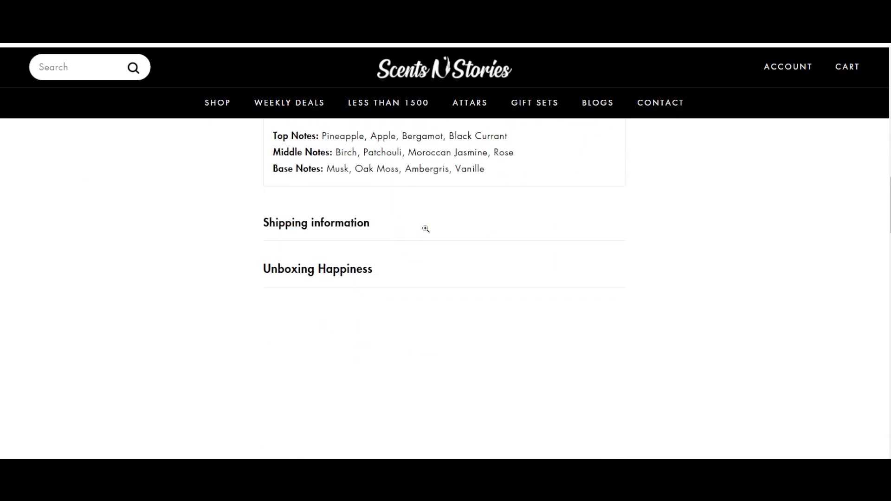
{"action": "scroll", "coordinate": [425, 231], "scroll_direction": "up", "scroll_amount": 5}
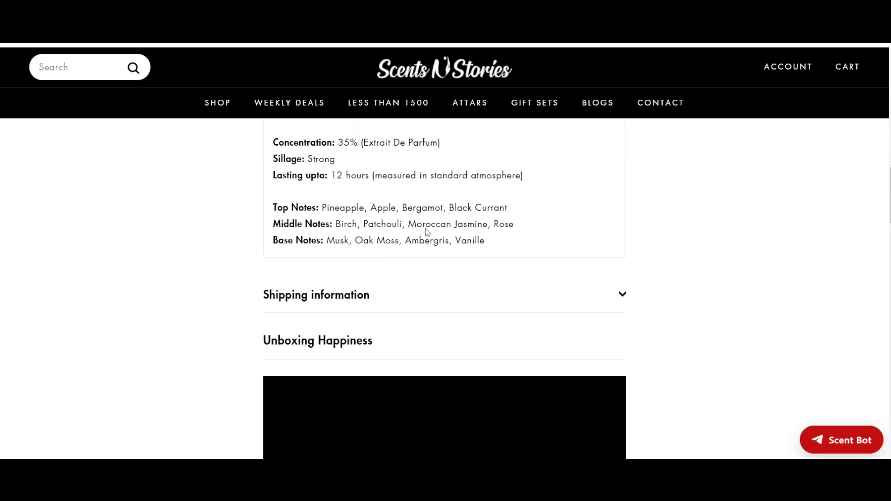
- Find the Reviews section on the Catch 22 - Gold Edition page and dismiss the deal subscription pop-up
{"action": "scroll", "coordinate": [426, 229], "scroll_direction": "down", "scroll_amount": 2}
{"action": "scroll", "coordinate": [440, 223], "scroll_direction": "down", "scroll_amount": 6}
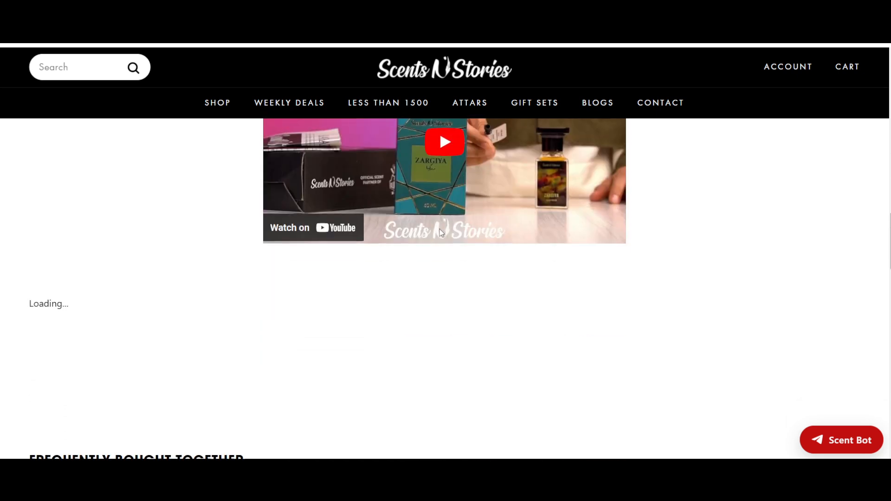
{"action": "scroll", "coordinate": [441, 235], "scroll_direction": "down", "scroll_amount": 2}
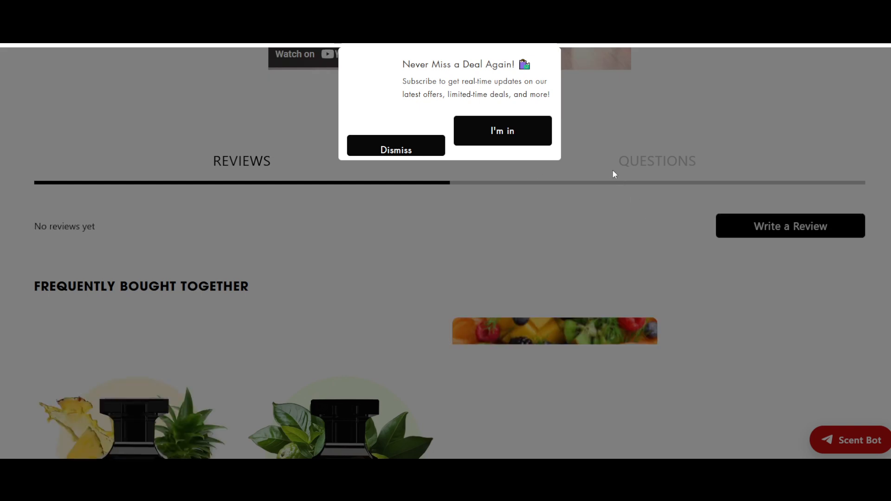
{"action": "left_click", "coordinate": [400, 154]}
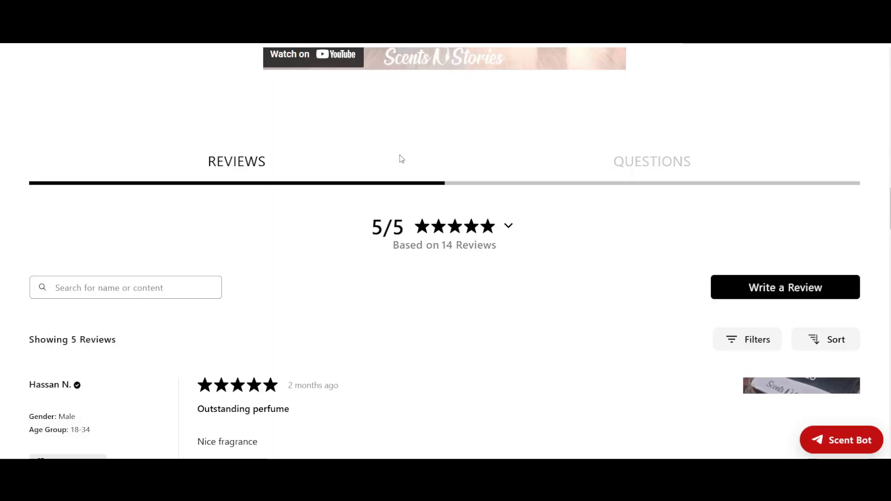
- Examine the perfume's customer reviews, including reviewer details, star ratings, the attached photo and the like and dislike votes
{"action": "scroll", "coordinate": [403, 159], "scroll_direction": "down", "scroll_amount": 5}
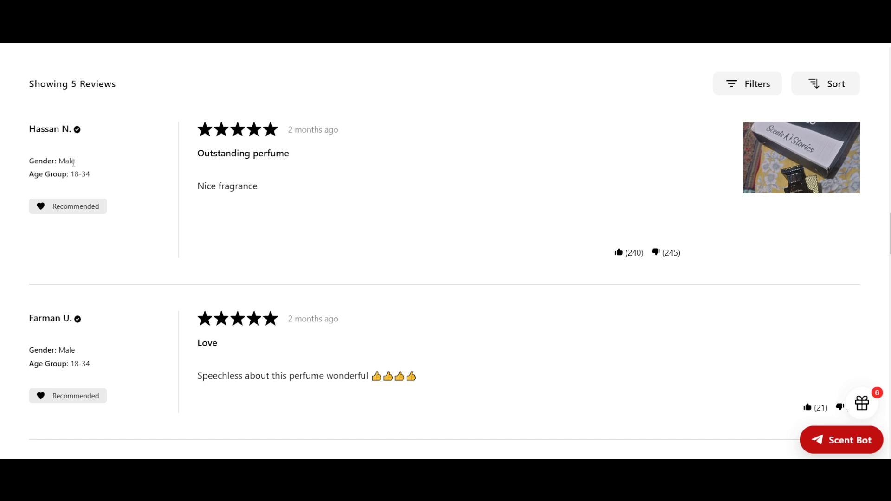
{"action": "scroll", "coordinate": [388, 330], "scroll_direction": "down", "scroll_amount": 3}
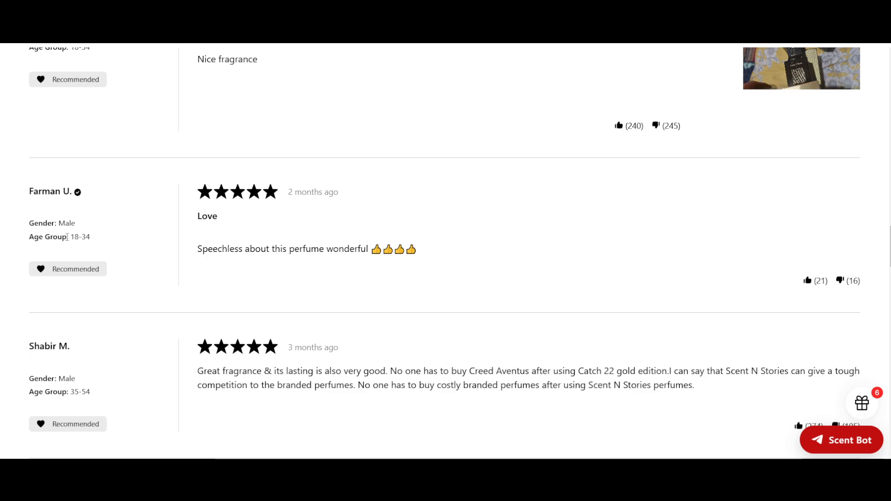
{"action": "scroll", "coordinate": [67, 238], "scroll_direction": "down", "scroll_amount": 3}
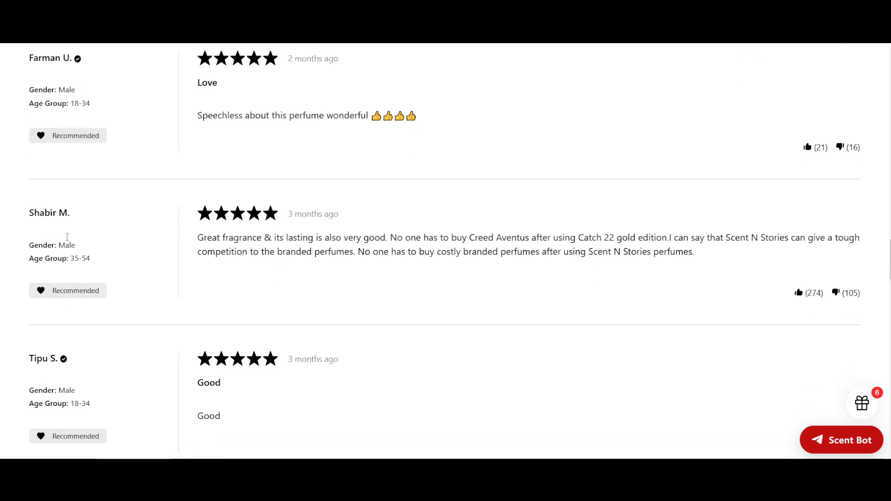
{"action": "scroll", "coordinate": [67, 237], "scroll_direction": "up", "scroll_amount": 2}
{"action": "scroll", "coordinate": [421, 221], "scroll_direction": "up", "scroll_amount": 3}
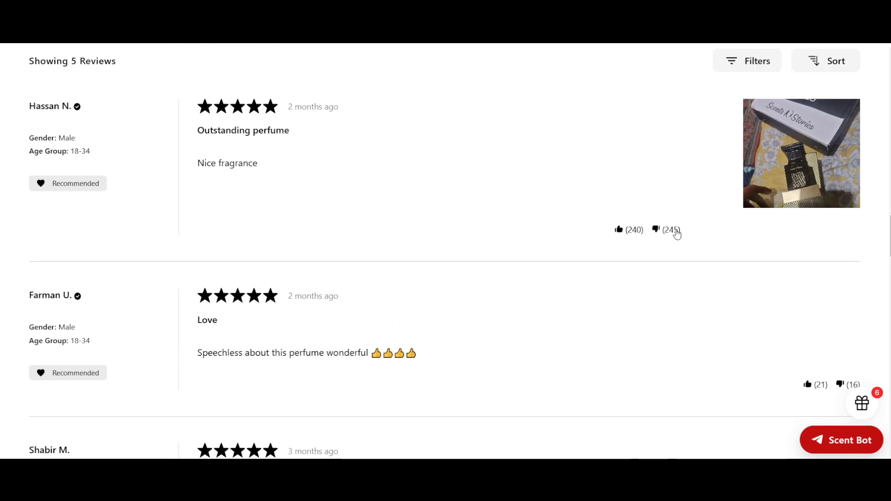
{"action": "scroll", "coordinate": [675, 233], "scroll_direction": "down", "scroll_amount": 5}
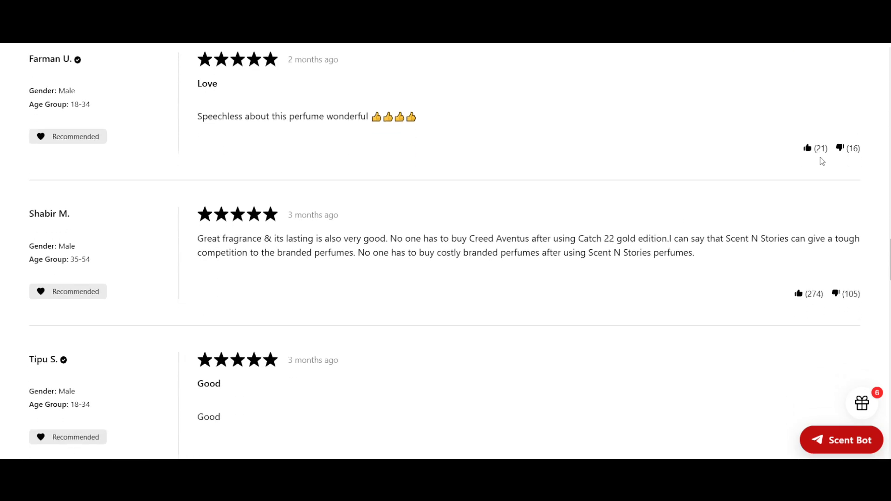
{"action": "scroll", "coordinate": [801, 196], "scroll_direction": "down", "scroll_amount": 3}
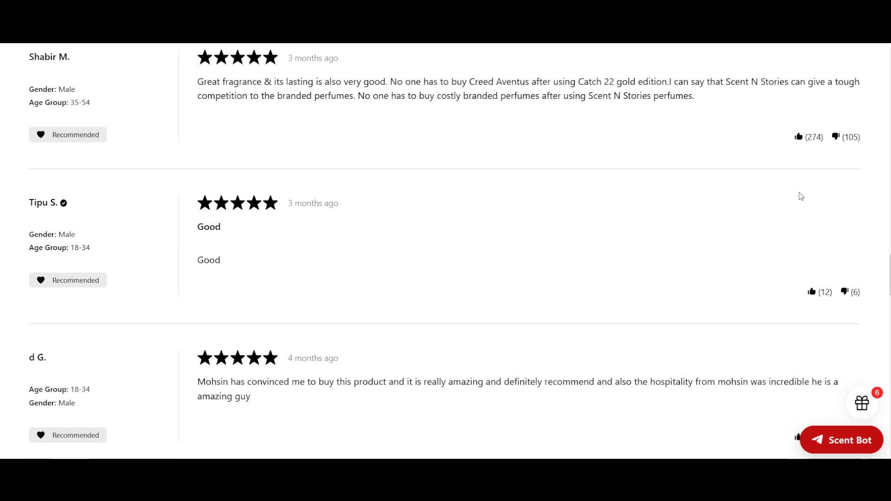
{"action": "scroll", "coordinate": [801, 196], "scroll_direction": "down", "scroll_amount": 3}
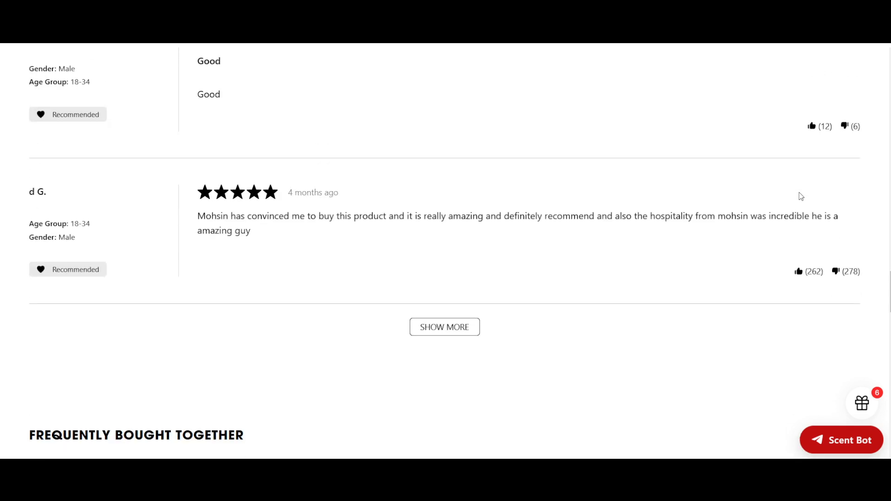
{"action": "scroll", "coordinate": [801, 196], "scroll_direction": "up", "scroll_amount": 10}
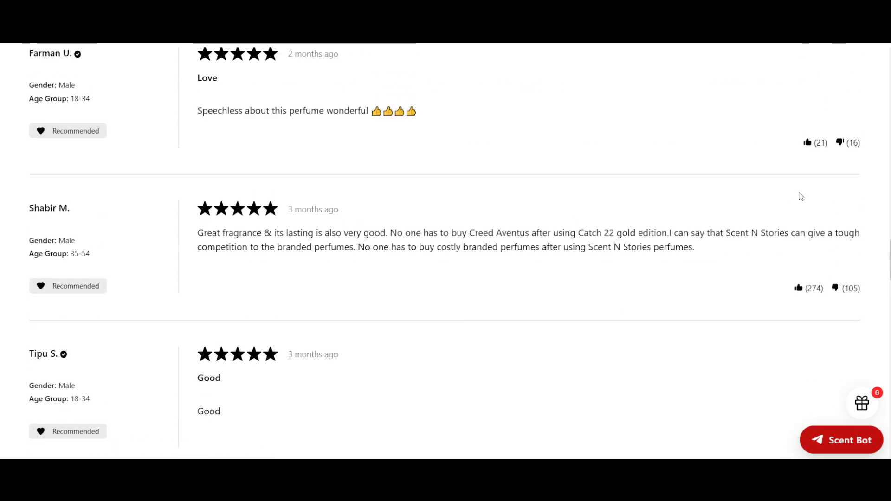
{"action": "scroll", "coordinate": [801, 196], "scroll_direction": "up", "scroll_amount": 3}
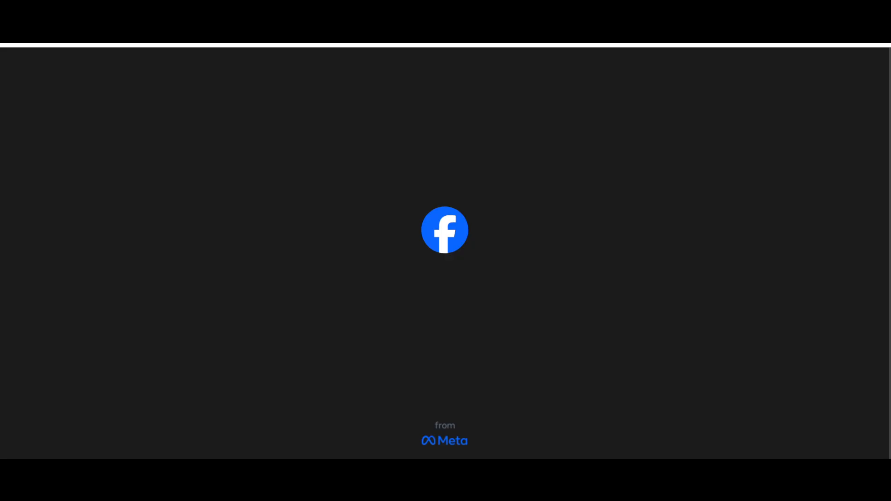
- Switch to Facebook and examine the like, comment and share options under a post in the news feed
{"action": "scroll", "coordinate": [457, 269], "scroll_direction": "down", "scroll_amount": 3}
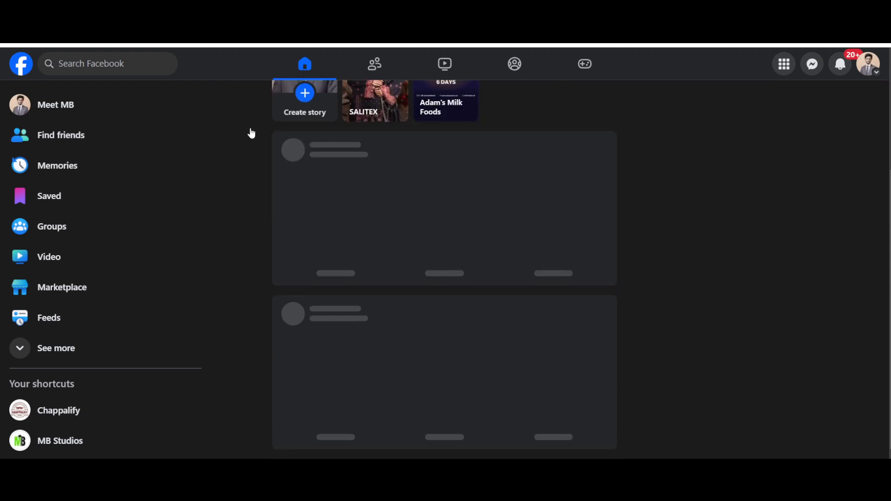
{"action": "scroll", "coordinate": [314, 227], "scroll_direction": "down", "scroll_amount": 9}
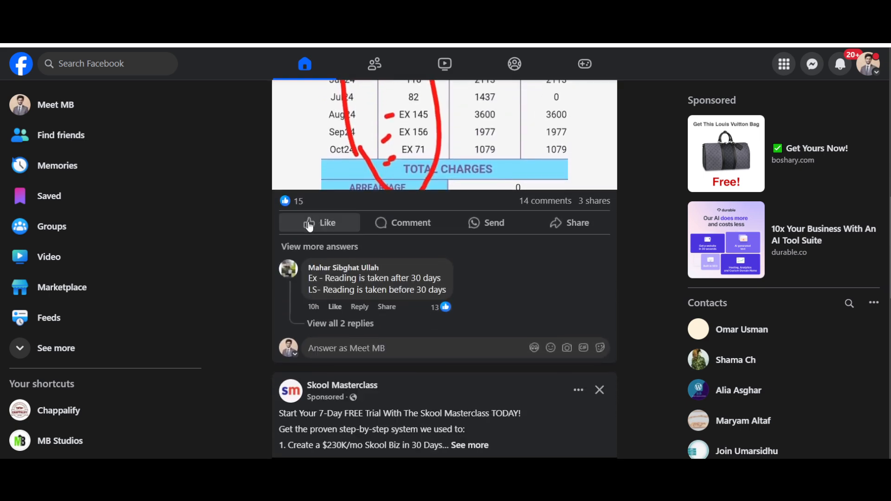
{"action": "mouse_move", "coordinate": [325, 224]}
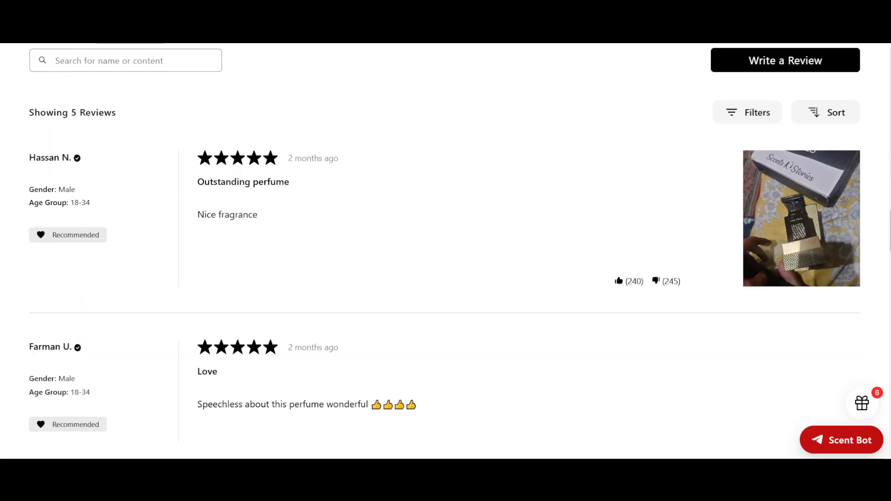
- Compare the Catch 22 - Gold Edition product page with the Tom and Jerry Anime T-Shirt page in the fashionverbs store preview
{"action": "scroll", "coordinate": [476, 232], "scroll_direction": "up", "scroll_amount": 20}
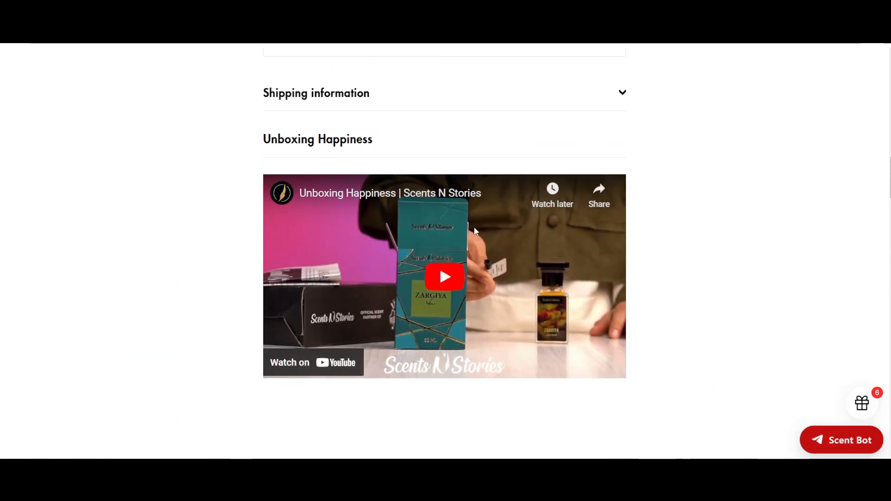
{"action": "scroll", "coordinate": [476, 232], "scroll_direction": "up", "scroll_amount": 2}
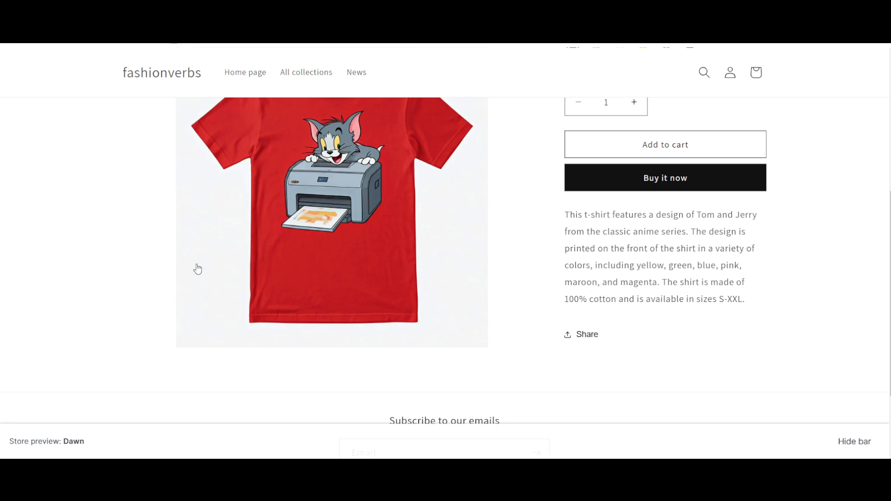
{"action": "scroll", "coordinate": [205, 265], "scroll_direction": "down", "scroll_amount": 2}
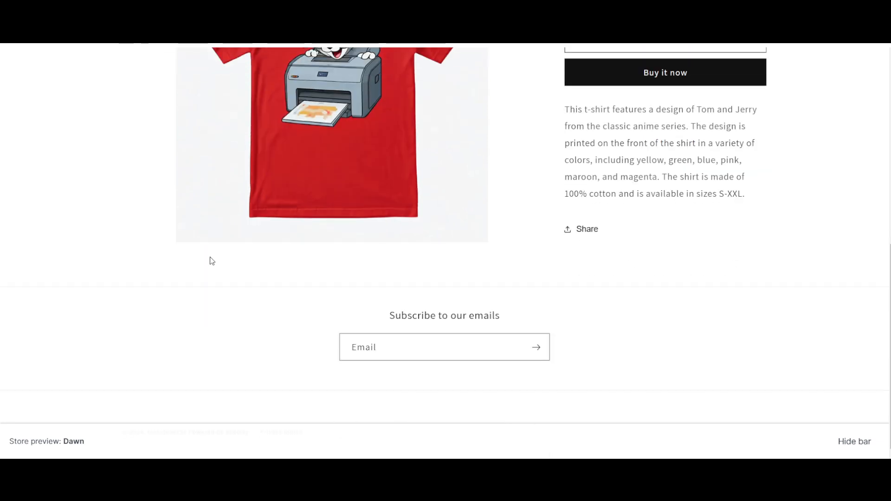
{"action": "scroll", "coordinate": [452, 299], "scroll_direction": "up", "scroll_amount": 5}
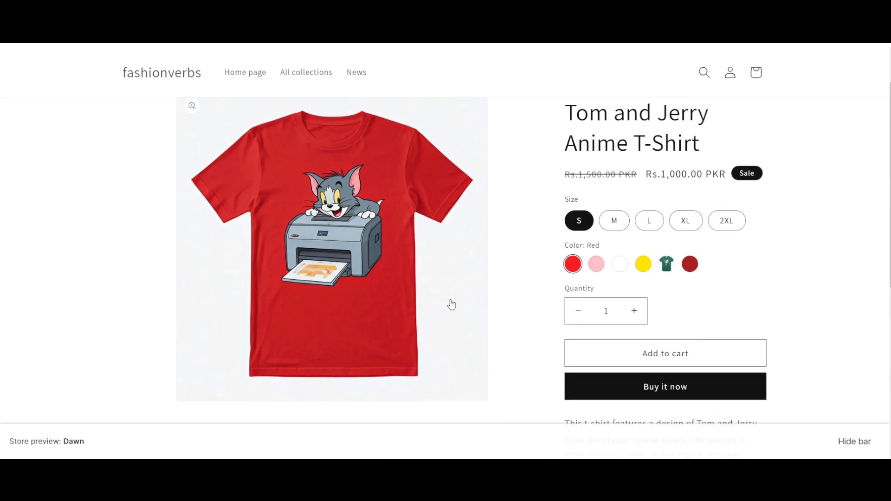
{"action": "scroll", "coordinate": [451, 305], "scroll_direction": "up", "scroll_amount": 1}
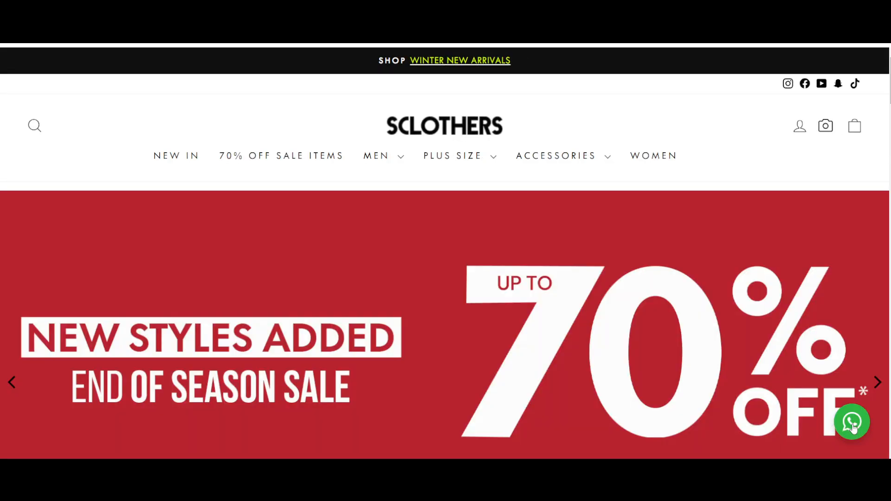
- Switch to the Sclothers store and look through its home page, noting the floating WhatsApp chat option
{"action": "scroll", "coordinate": [598, 357], "scroll_direction": "down", "scroll_amount": 3}
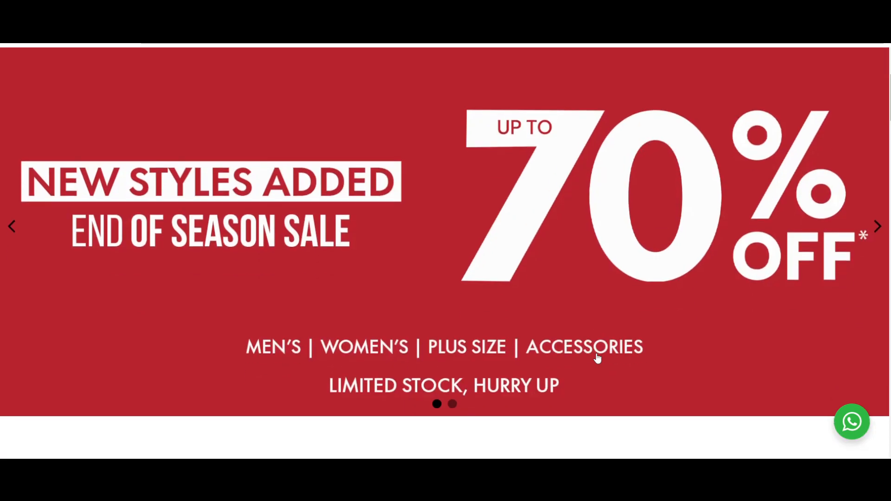
{"action": "scroll", "coordinate": [598, 358], "scroll_direction": "down", "scroll_amount": 2}
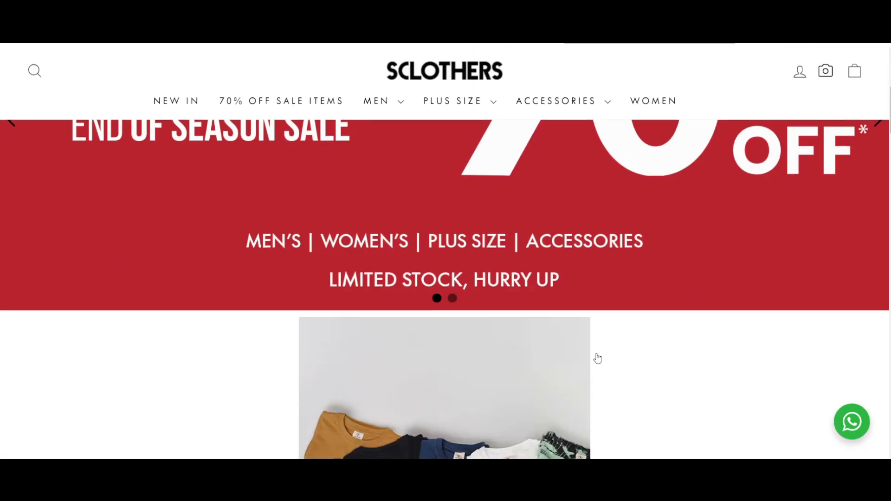
{"action": "scroll", "coordinate": [598, 359], "scroll_direction": "down", "scroll_amount": 4}
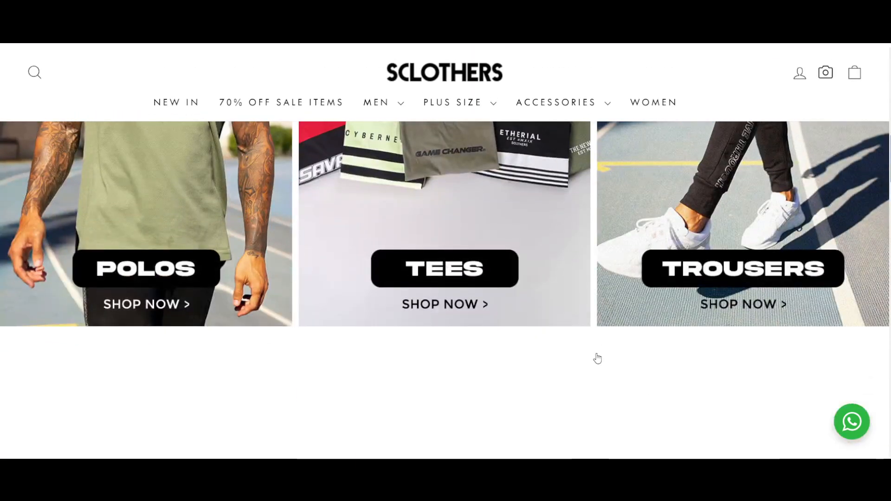
{"action": "scroll", "coordinate": [598, 358], "scroll_direction": "down", "scroll_amount": 3}
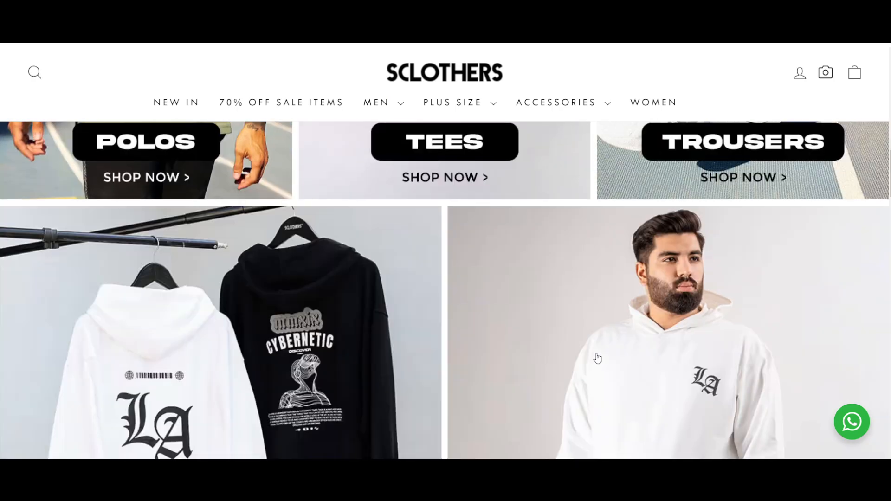
{"action": "scroll", "coordinate": [598, 359], "scroll_direction": "down", "scroll_amount": 3}
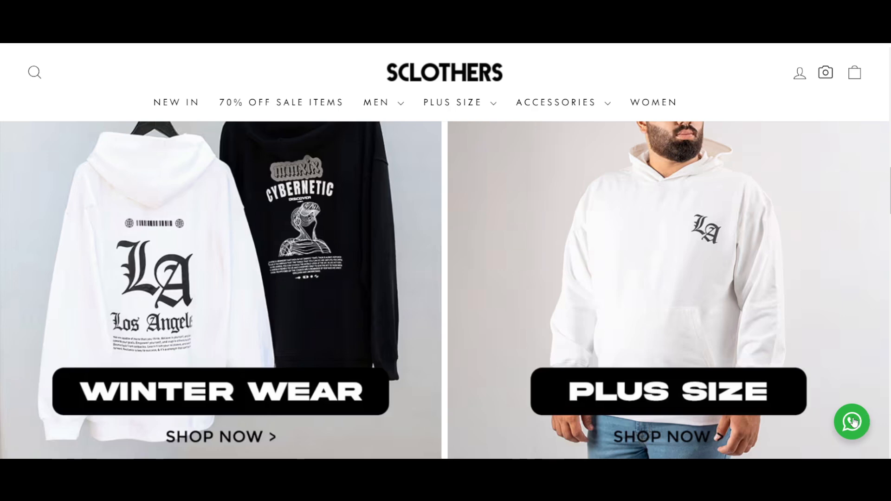
{"action": "scroll", "coordinate": [608, 347], "scroll_direction": "up", "scroll_amount": 10}
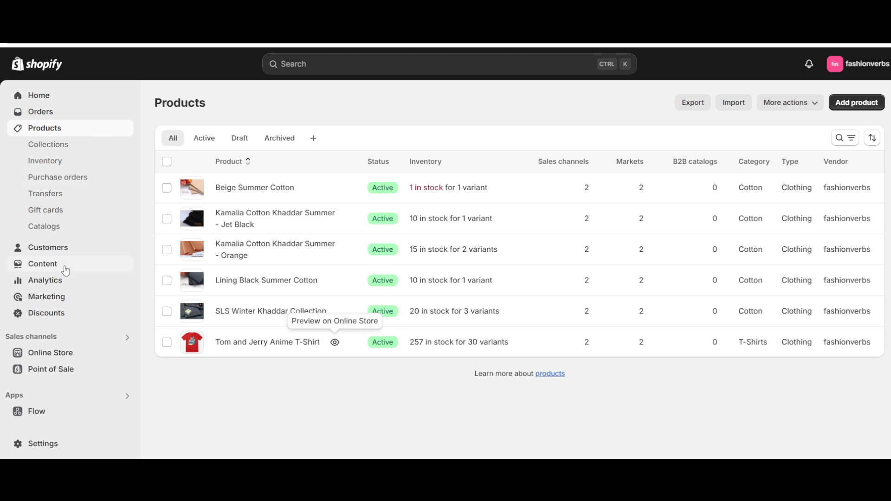
- Open the Apps and sales channels settings in the fashionverbs Shopify admin and go to the Shopify App Store
{"action": "left_click", "coordinate": [43, 445]}
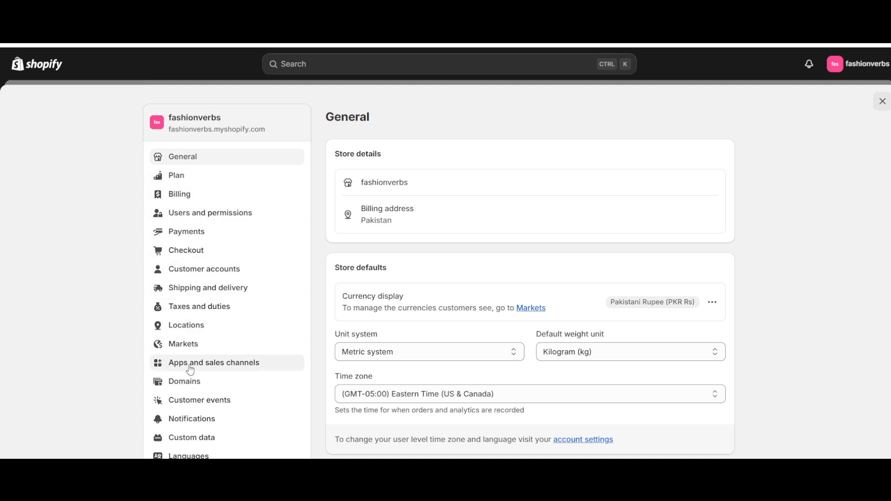
{"action": "scroll", "coordinate": [188, 367], "scroll_direction": "down", "scroll_amount": 3}
{"action": "scroll", "coordinate": [130, 280], "scroll_direction": "up", "scroll_amount": 3}
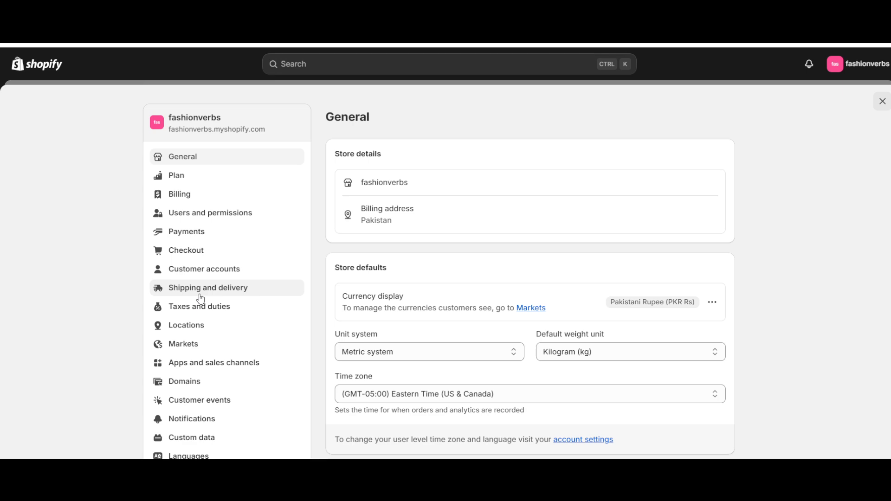
{"action": "left_click", "coordinate": [208, 364]}
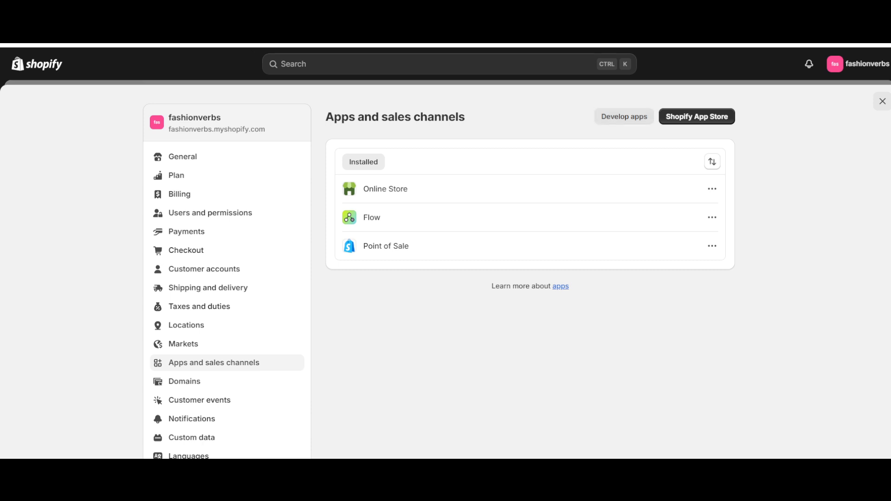
{"action": "left_click", "coordinate": [687, 120]}
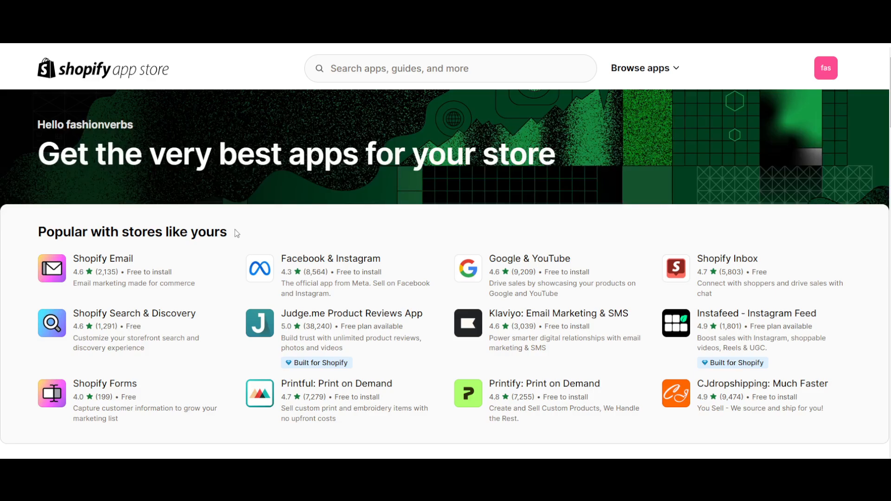
- Look through the popular and trending apps on the Shopify App Store home page
{"action": "scroll", "coordinate": [277, 162], "scroll_direction": "down", "scroll_amount": 1}
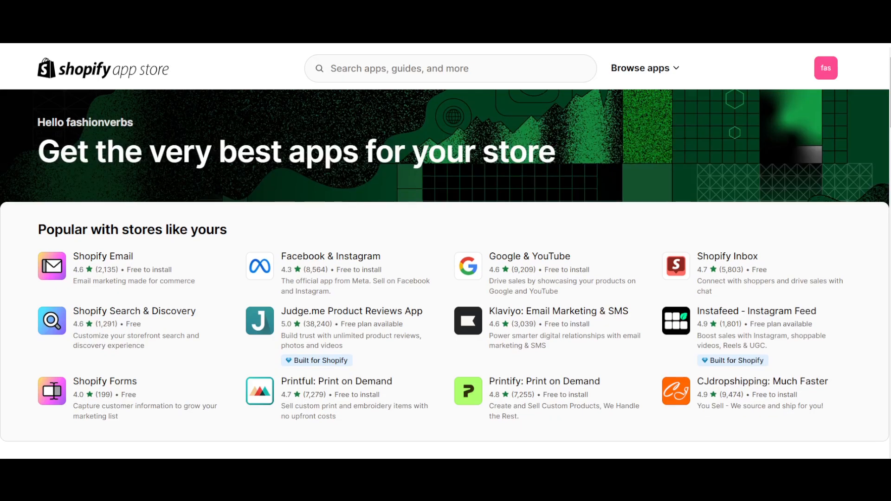
{"action": "scroll", "coordinate": [264, 162], "scroll_direction": "down", "scroll_amount": 4}
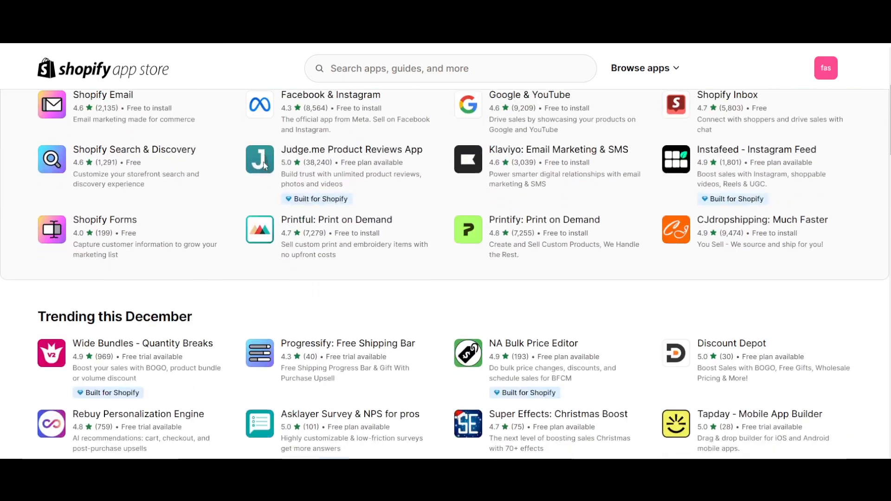
{"action": "scroll", "coordinate": [264, 165], "scroll_direction": "up", "scroll_amount": 4}
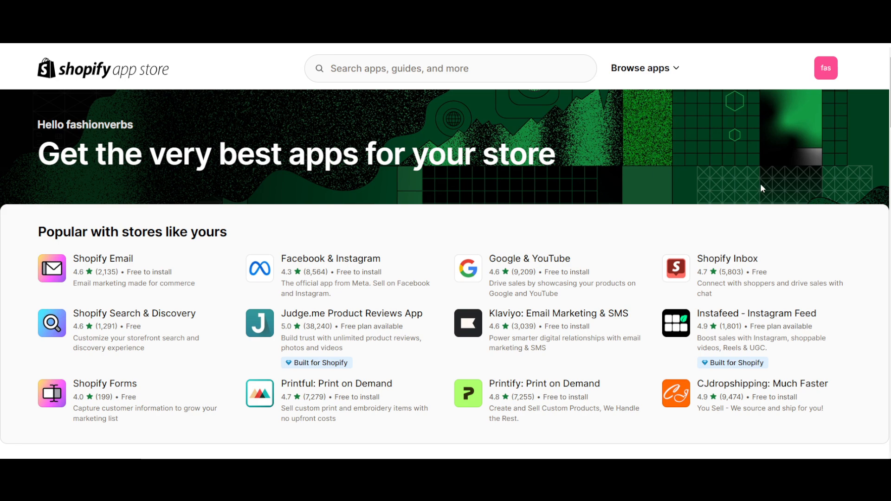
- Open the Shopify Inbox app listing and examine its description and features
{"action": "left_click", "coordinate": [690, 266]}
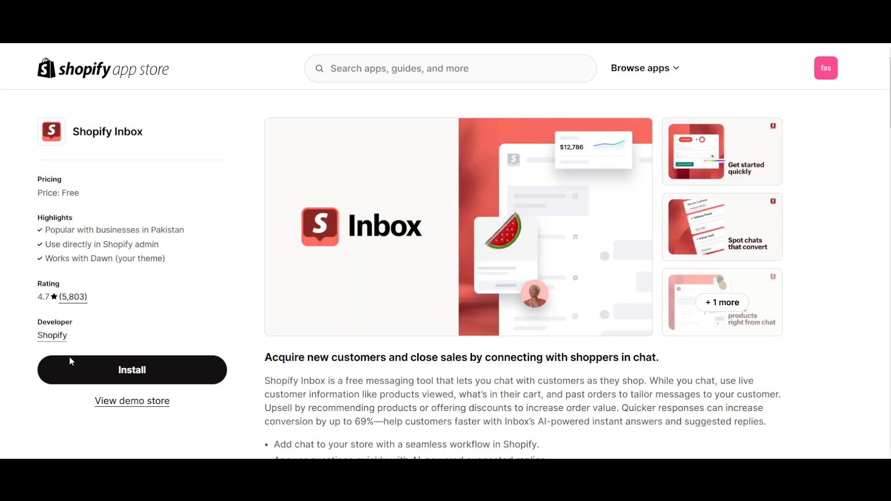
{"action": "scroll", "coordinate": [312, 312], "scroll_direction": "down", "scroll_amount": 1}
{"action": "scroll", "coordinate": [312, 312], "scroll_direction": "down", "scroll_amount": 8}
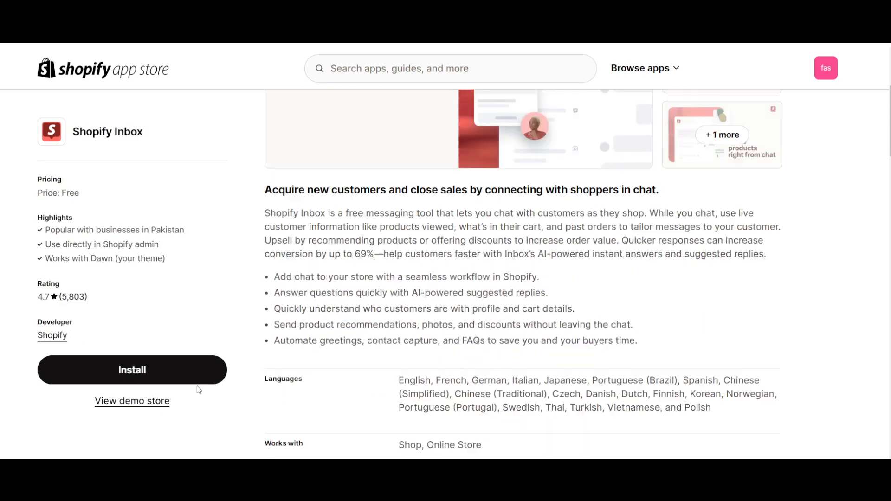
- Check the customer reviews of Shopify Inbox and install the app on the fashionverbs store
{"action": "scroll", "coordinate": [445, 344], "scroll_direction": "up", "scroll_amount": 4}
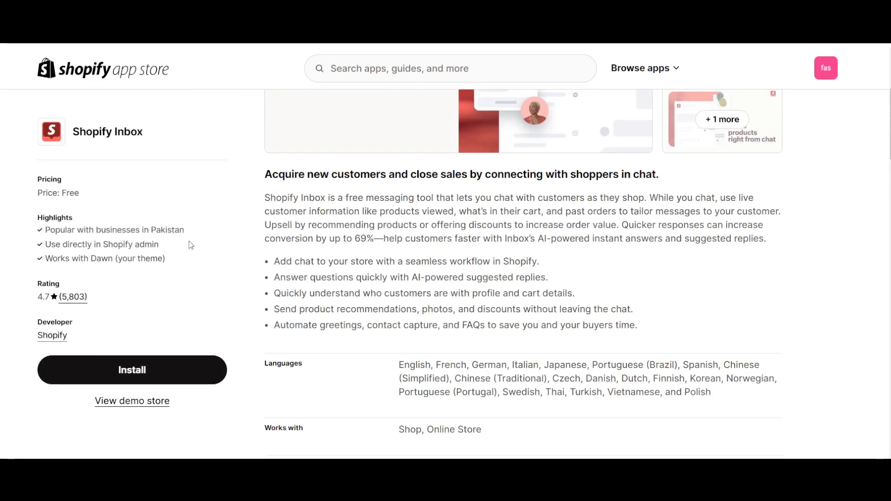
{"action": "scroll", "coordinate": [490, 254], "scroll_direction": "down", "scroll_amount": 8}
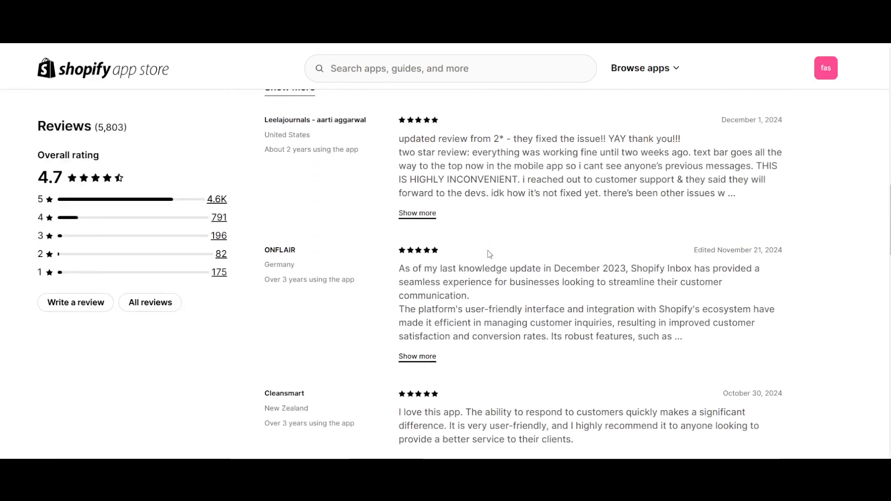
{"action": "scroll", "coordinate": [489, 254], "scroll_direction": "up", "scroll_amount": 8}
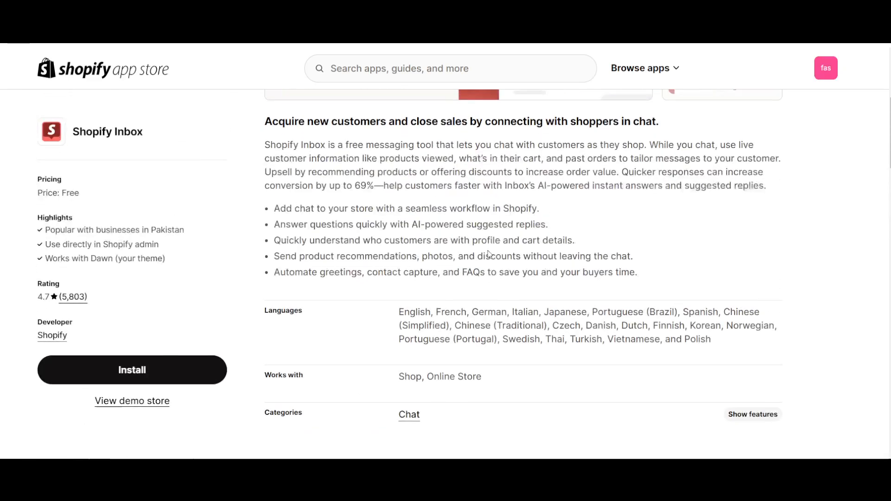
{"action": "left_click", "coordinate": [134, 369]}
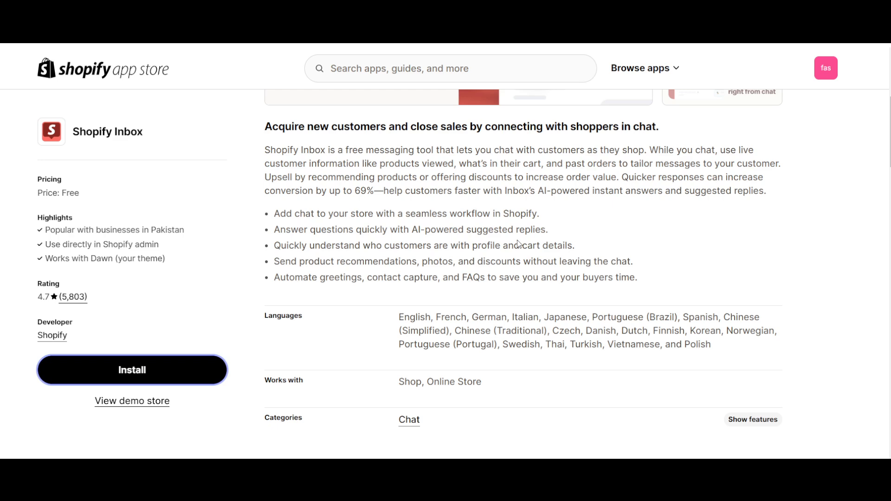
{"action": "scroll", "coordinate": [520, 244], "scroll_direction": "up", "scroll_amount": 5}
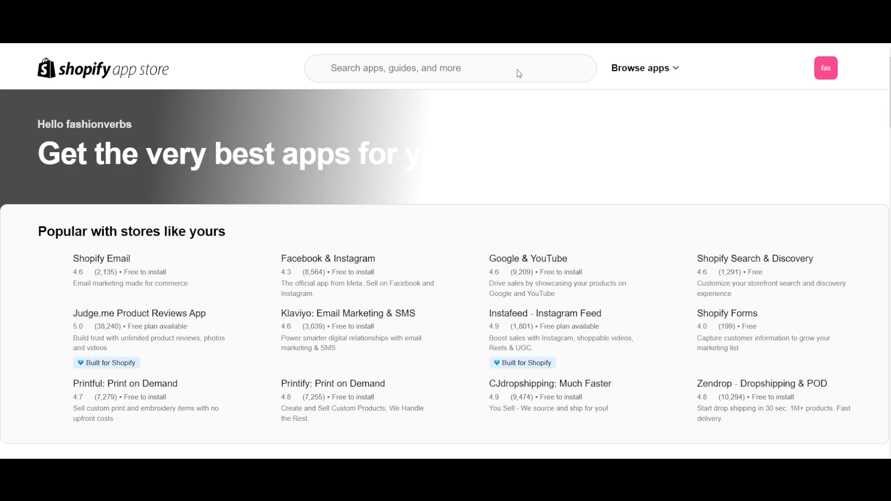
- Switch back to the Shopify App Store, search for "whatsaap" and look through the listed apps
{"action": "left_click", "coordinate": [407, 59]}
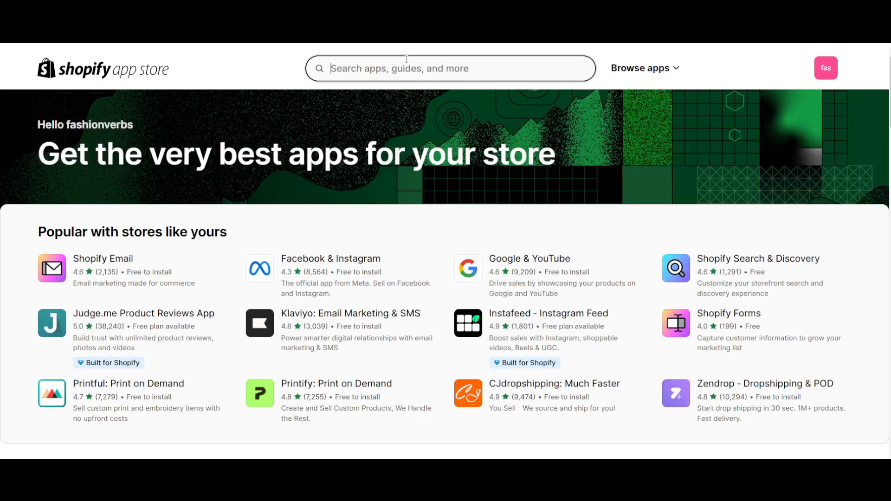
{"action": "type", "text": "whatsaap"}
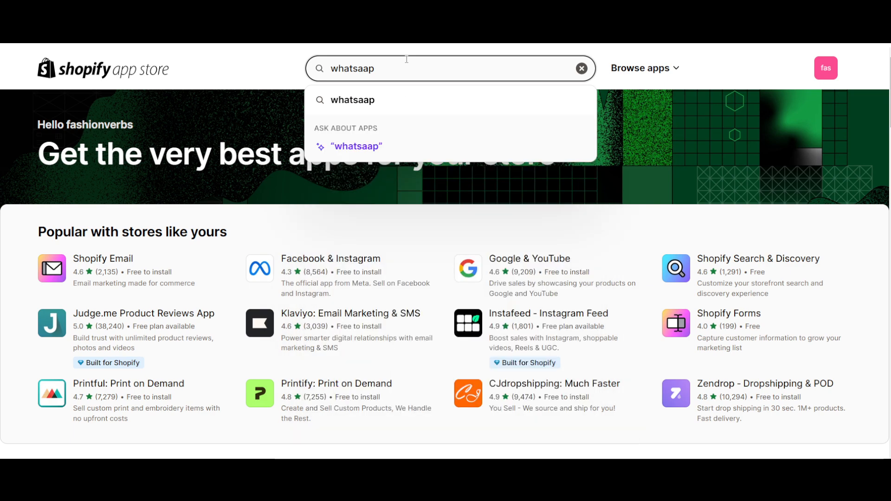
{"action": "key", "text": "Return"}
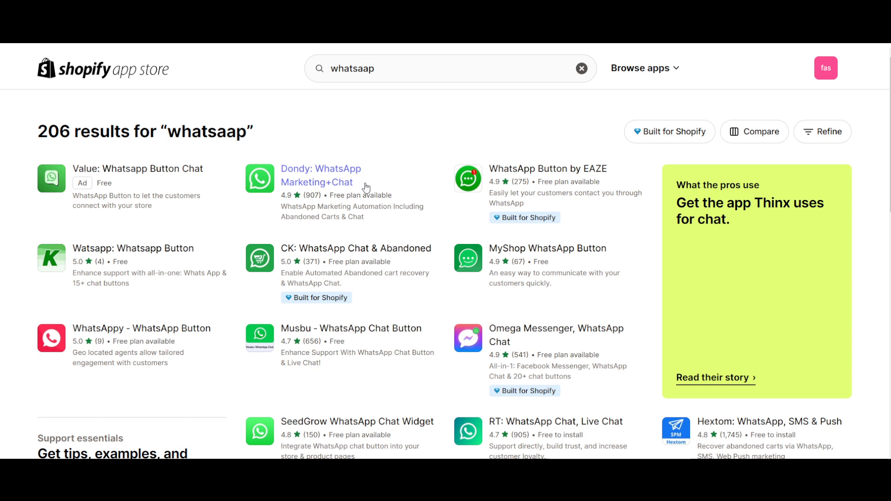
{"action": "scroll", "coordinate": [307, 249], "scroll_direction": "down", "scroll_amount": 1}
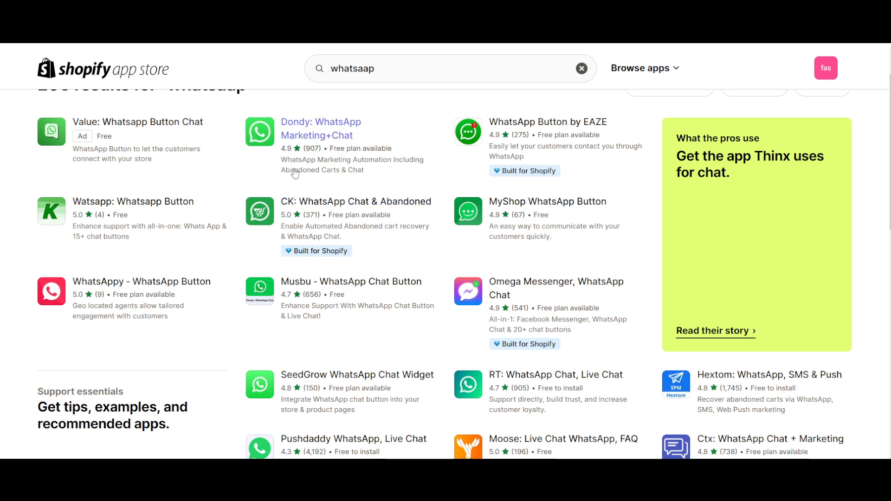
{"action": "scroll", "coordinate": [291, 162], "scroll_direction": "down", "scroll_amount": 1}
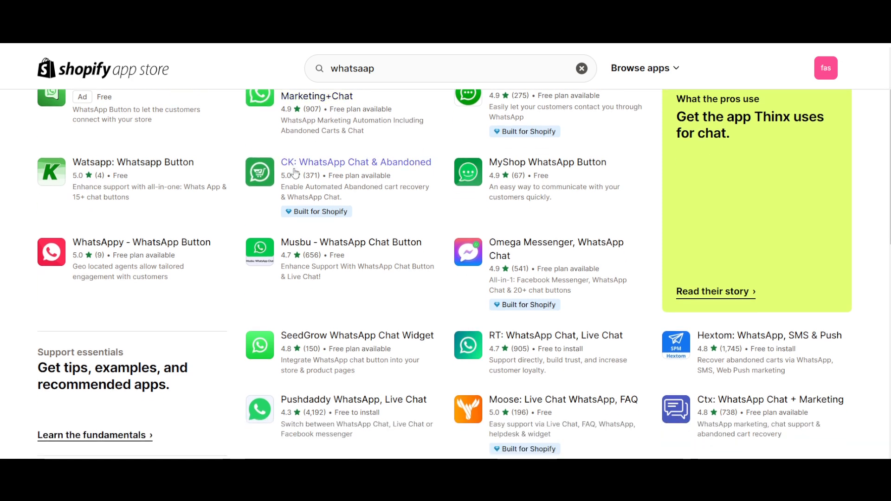
{"action": "scroll", "coordinate": [324, 222], "scroll_direction": "up", "scroll_amount": 2}
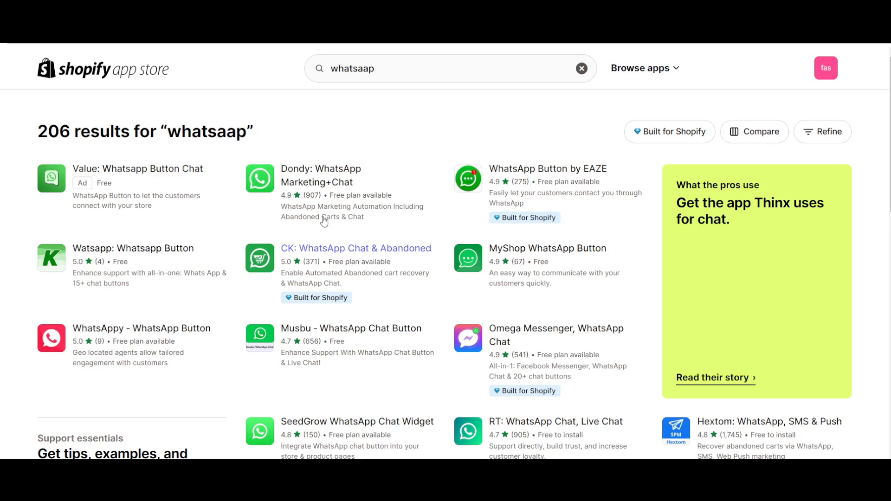
- Open the Dondy: WhatsApp Marketing+Chat listing and examine its description, features and supported integrations
{"action": "left_click", "coordinate": [321, 178]}
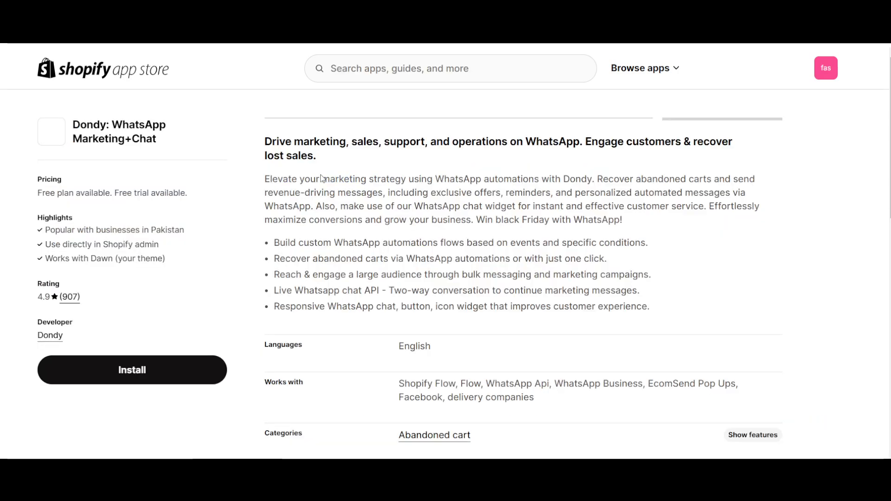
{"action": "scroll", "coordinate": [358, 310], "scroll_direction": "down", "scroll_amount": 3}
{"action": "scroll", "coordinate": [372, 232], "scroll_direction": "up", "scroll_amount": 2}
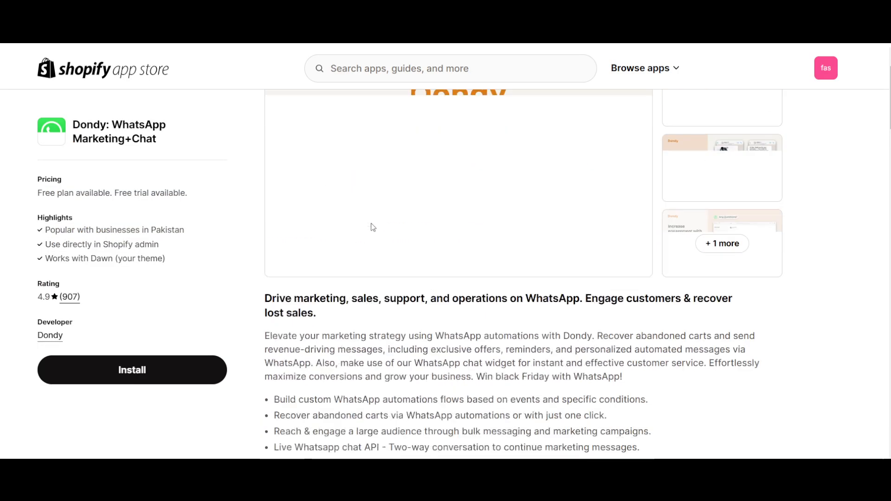
{"action": "scroll", "coordinate": [373, 227], "scroll_direction": "up", "scroll_amount": 1}
{"action": "scroll", "coordinate": [432, 278], "scroll_direction": "down", "scroll_amount": 1}
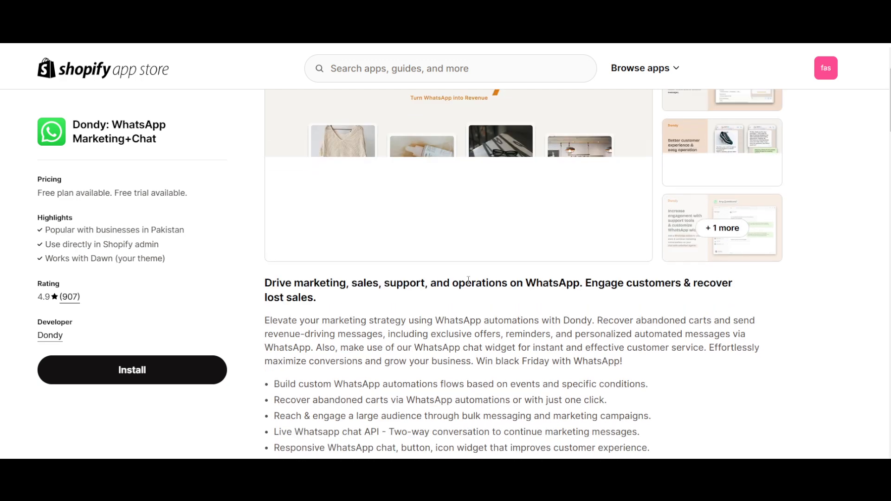
{"action": "scroll", "coordinate": [468, 280], "scroll_direction": "down", "scroll_amount": 1}
{"action": "left_click_drag", "start_coordinate": [536, 247], "coordinate": [317, 263]}
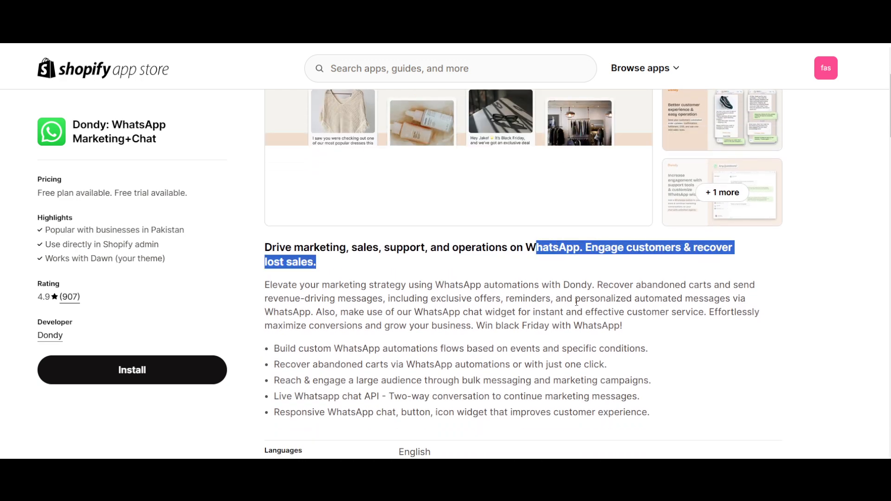
{"action": "left_click", "coordinate": [577, 303]}
{"action": "scroll", "coordinate": [362, 371], "scroll_direction": "down", "scroll_amount": 5}
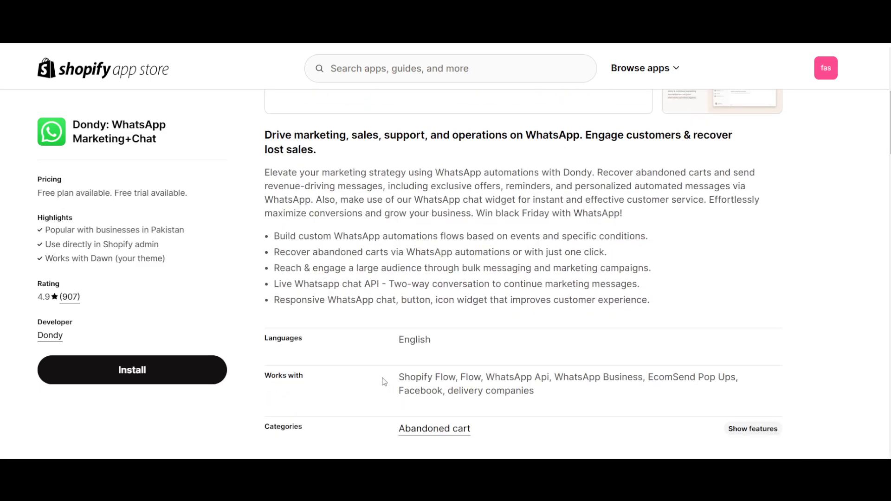
{"action": "scroll", "coordinate": [385, 382], "scroll_direction": "down", "scroll_amount": 3}
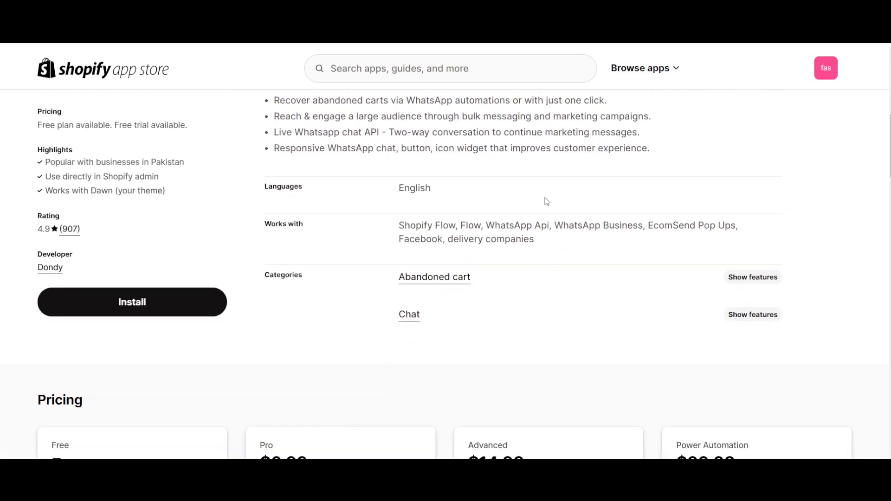
{"action": "scroll", "coordinate": [546, 201], "scroll_direction": "up", "scroll_amount": 8}
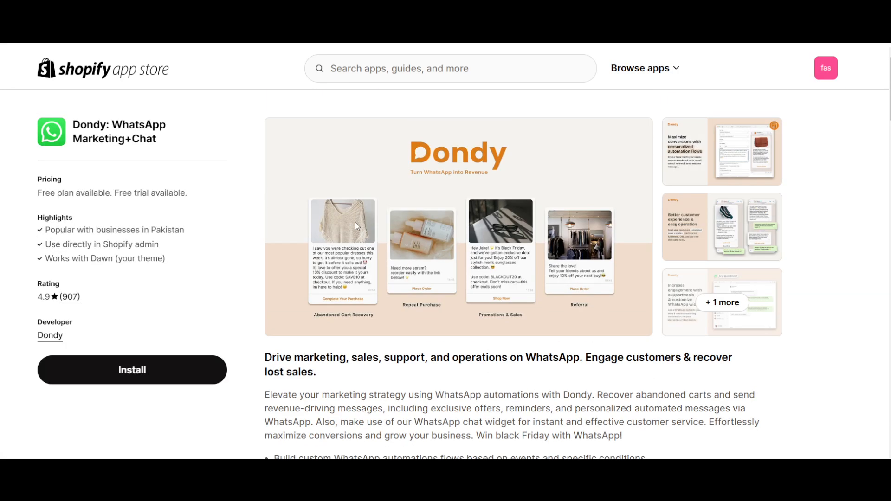
- View the Dondy listing's preview images one after another in the enlarged gallery and close it
{"action": "left_click", "coordinate": [575, 181]}
{"action": "left_click", "coordinate": [875, 275]}
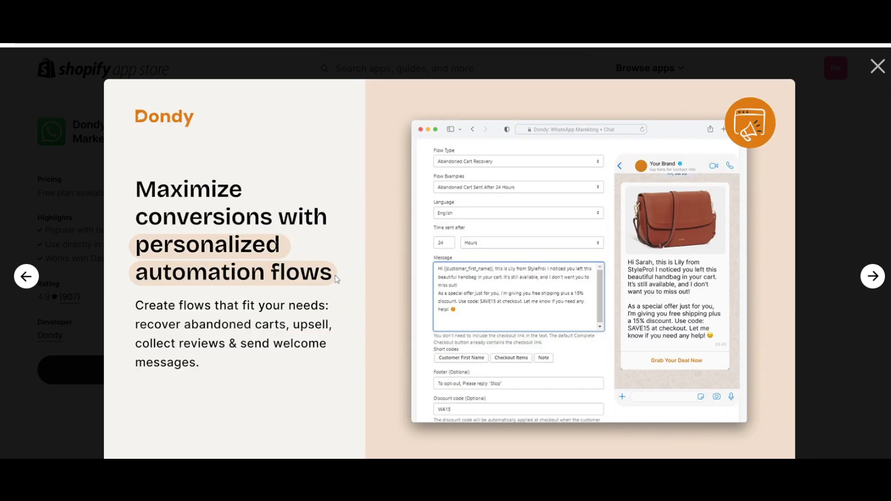
{"action": "left_click", "coordinate": [880, 282]}
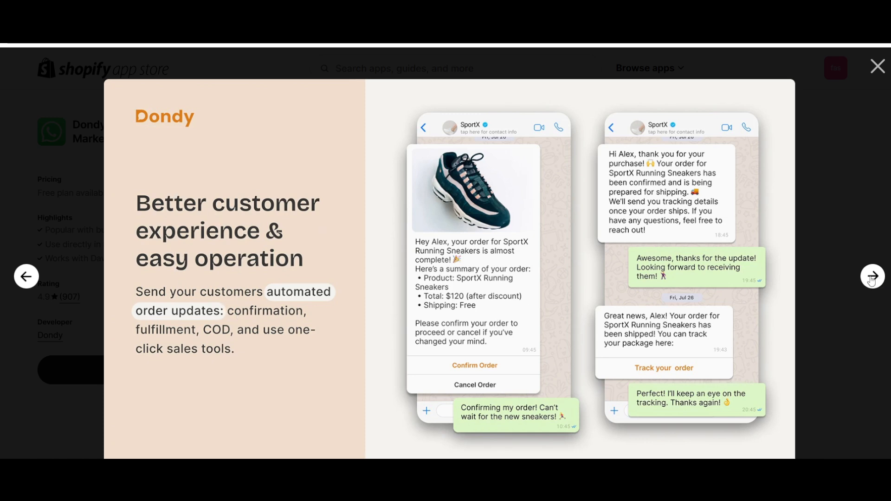
{"action": "left_click", "coordinate": [873, 279]}
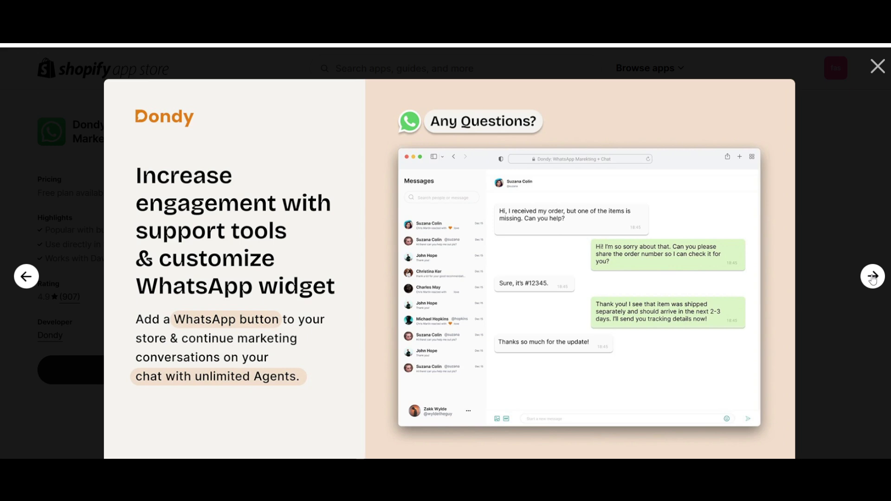
{"action": "left_click", "coordinate": [872, 278]}
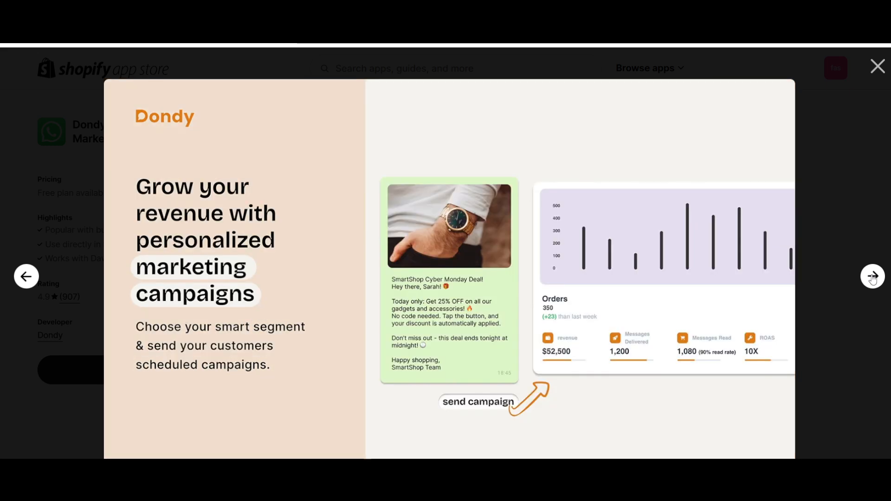
{"action": "left_click", "coordinate": [873, 278]}
{"action": "key", "text": "Escape"}
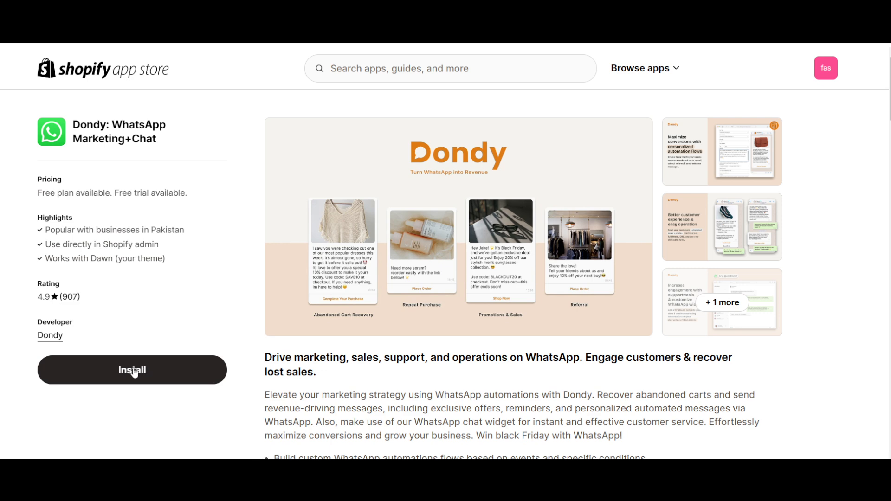
- Return to the App Store home page, search for "reviews" and look through the matching apps
{"action": "left_click", "coordinate": [106, 72]}
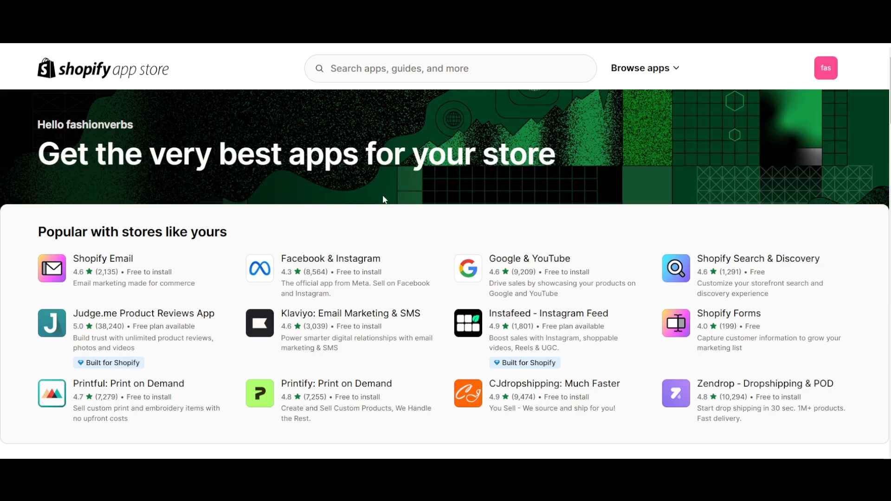
{"action": "scroll", "coordinate": [384, 200], "scroll_direction": "down", "scroll_amount": 3}
{"action": "scroll", "coordinate": [383, 199], "scroll_direction": "up", "scroll_amount": 2}
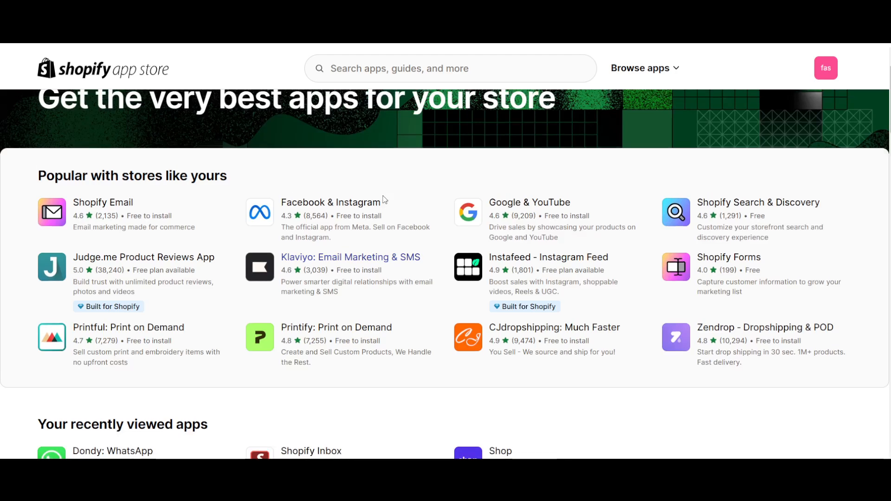
{"action": "scroll", "coordinate": [383, 200], "scroll_direction": "down", "scroll_amount": 3}
{"action": "scroll", "coordinate": [384, 200], "scroll_direction": "up", "scroll_amount": 4}
{"action": "left_click", "coordinate": [378, 63]}
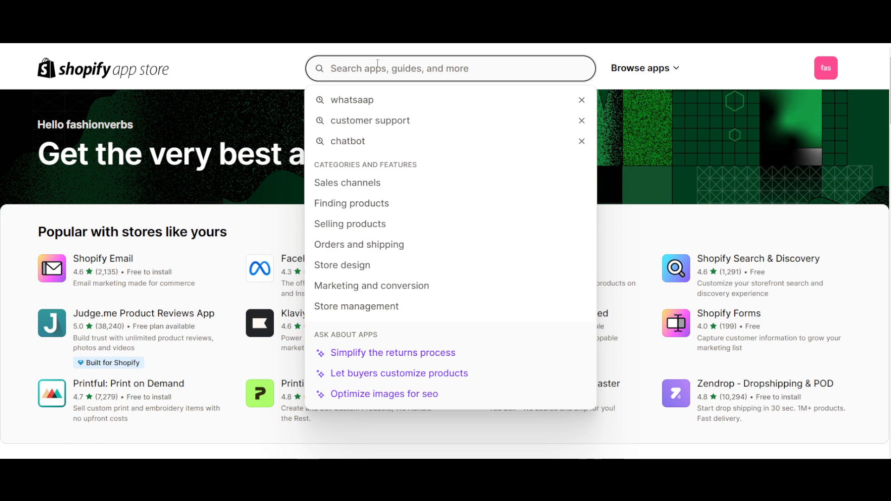
{"action": "type", "text": "reviews"}
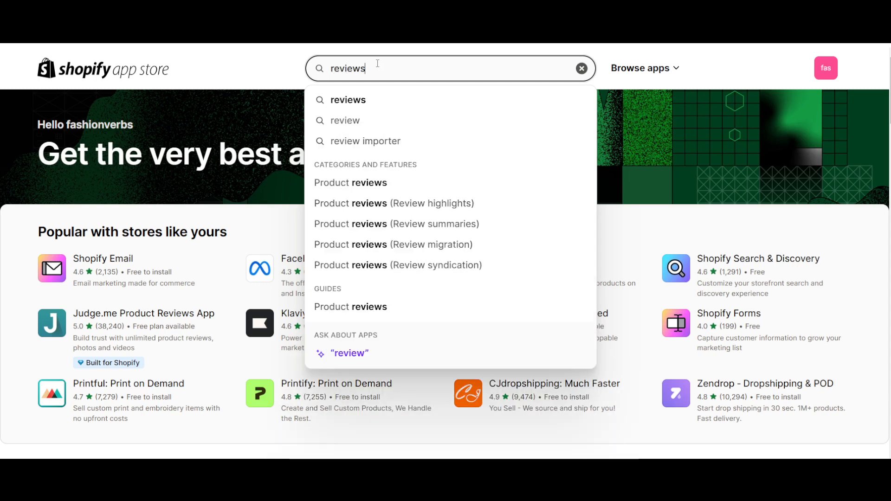
{"action": "left_click", "coordinate": [376, 99]}
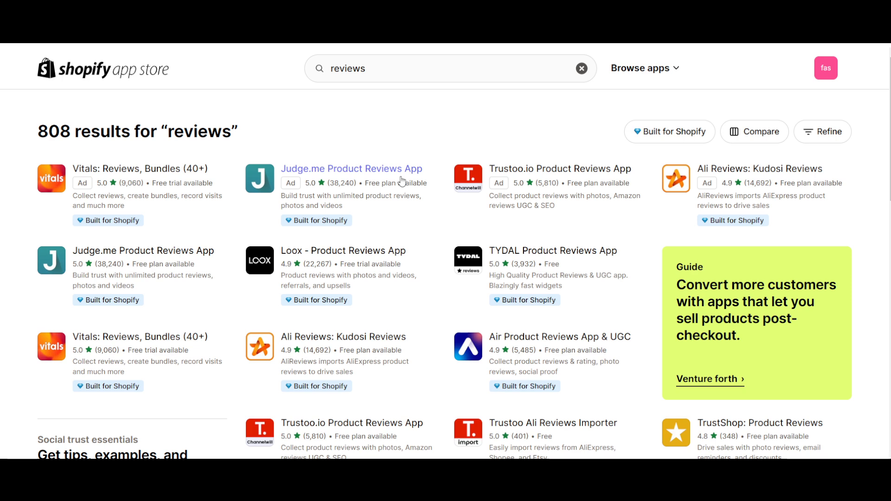
{"action": "scroll", "coordinate": [413, 232], "scroll_direction": "down", "scroll_amount": 4}
{"action": "scroll", "coordinate": [420, 257], "scroll_direction": "up", "scroll_amount": 4}
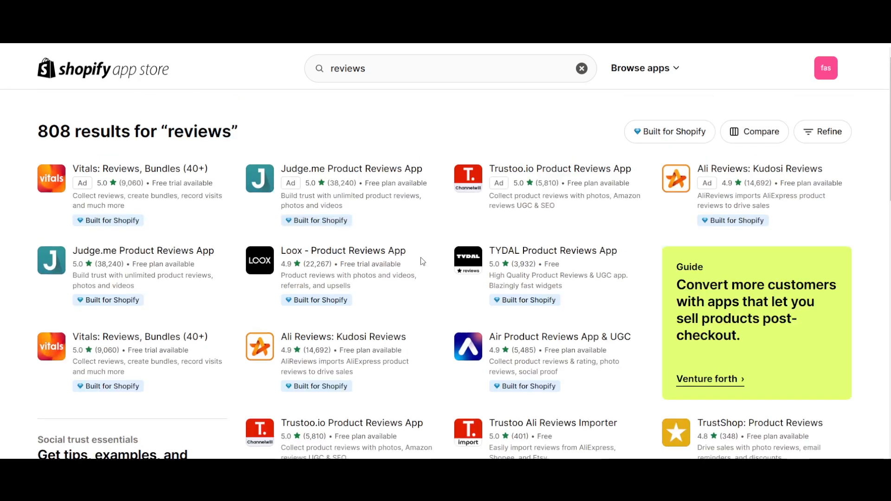
- Search the App Store for "rating" and open the best-match Judge.me Product Reviews App listing
{"action": "left_click", "coordinate": [330, 69]}
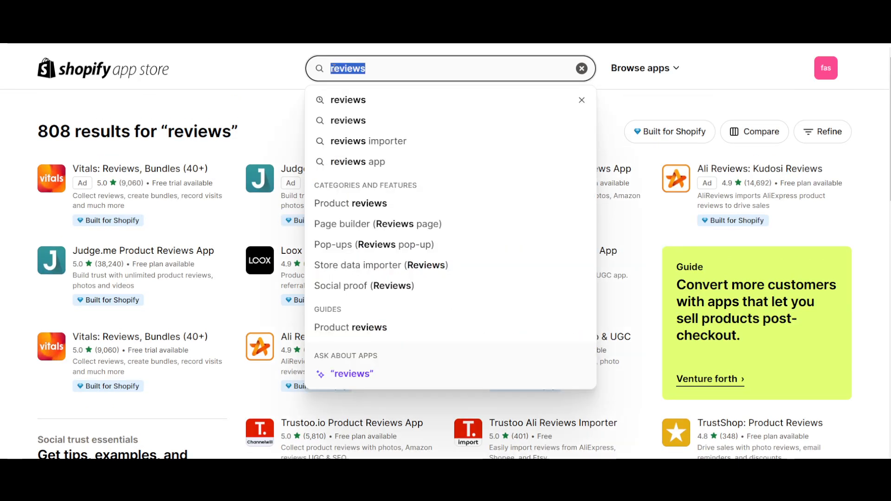
{"action": "type", "text": "rating"}
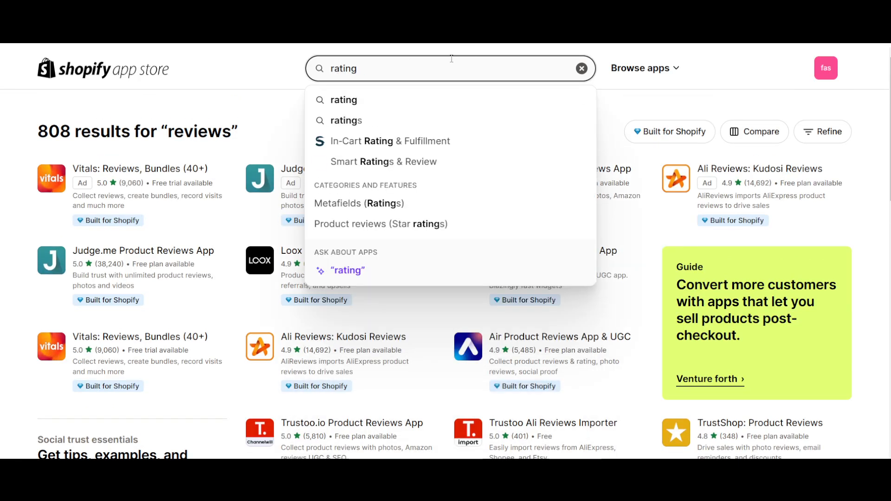
{"action": "key", "text": "Return"}
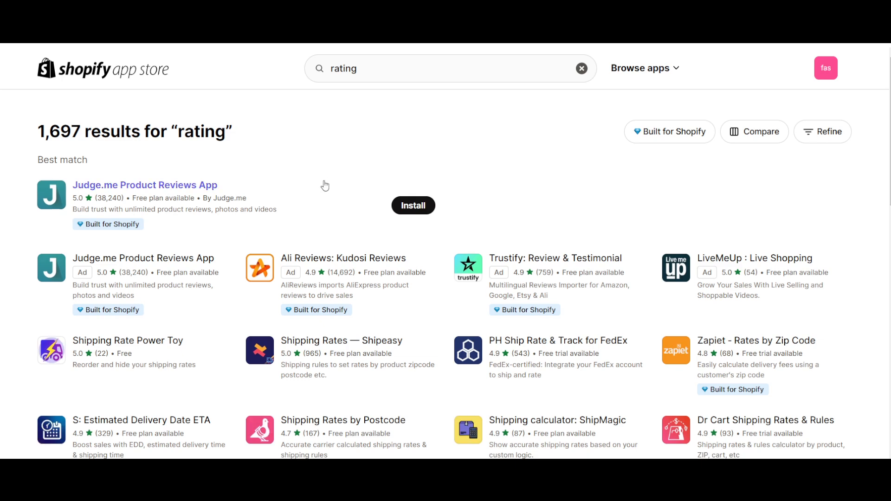
{"action": "scroll", "coordinate": [323, 185], "scroll_direction": "down", "scroll_amount": 1}
{"action": "scroll", "coordinate": [195, 251], "scroll_direction": "down", "scroll_amount": 1}
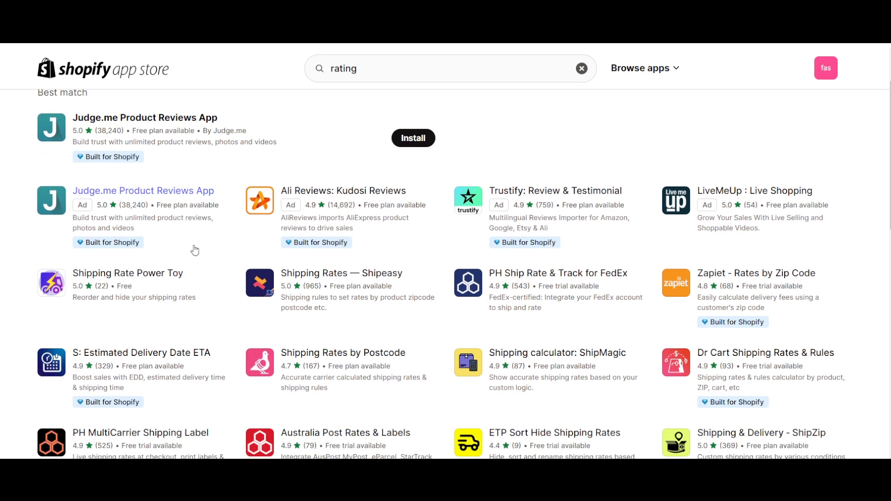
{"action": "scroll", "coordinate": [195, 251], "scroll_direction": "up", "scroll_amount": 2}
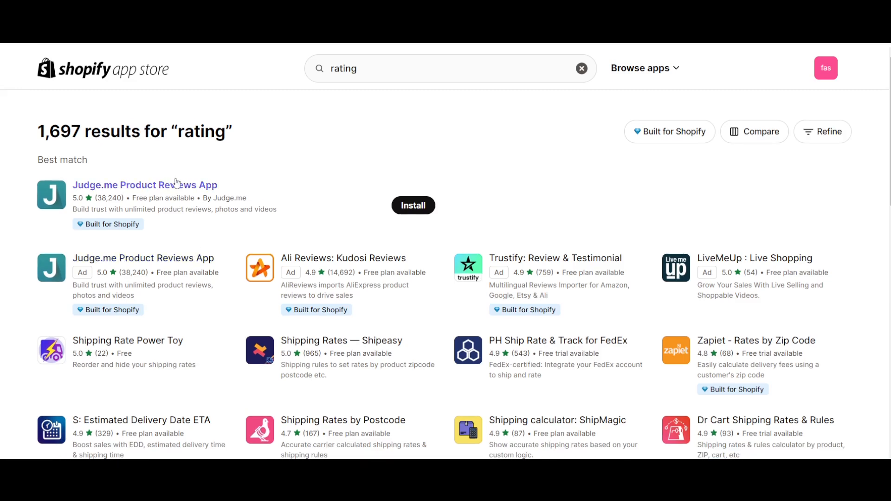
{"action": "left_click", "coordinate": [164, 187]}
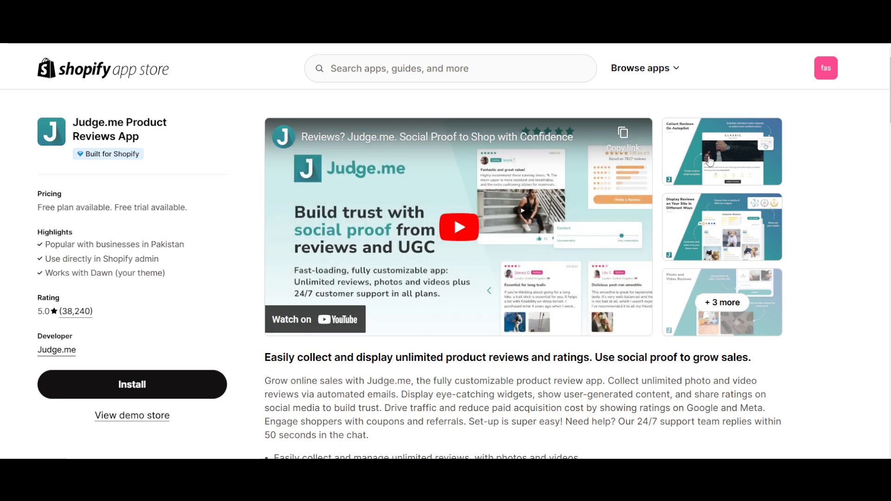
- View the Judge.me Product Reviews App listing's preview images one after another in the enlarged gallery and close it
{"action": "left_click", "coordinate": [710, 160]}
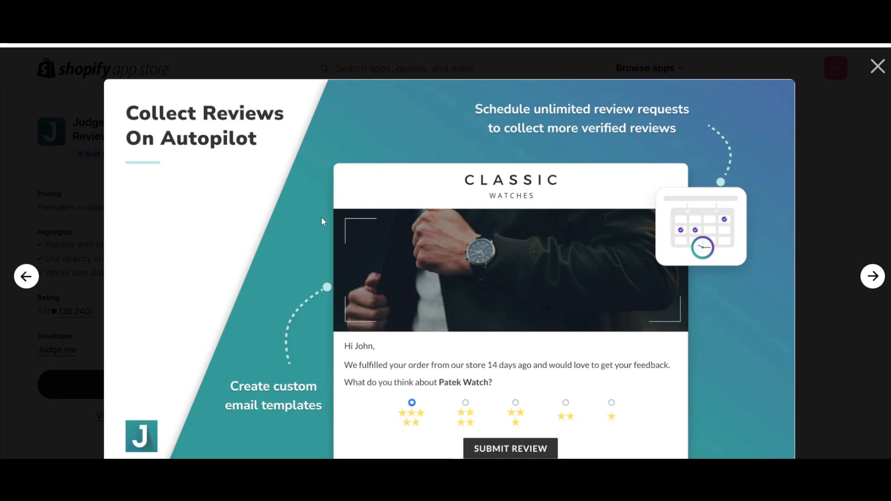
{"action": "key", "text": "Right"}
{"action": "key", "text": "Left"}
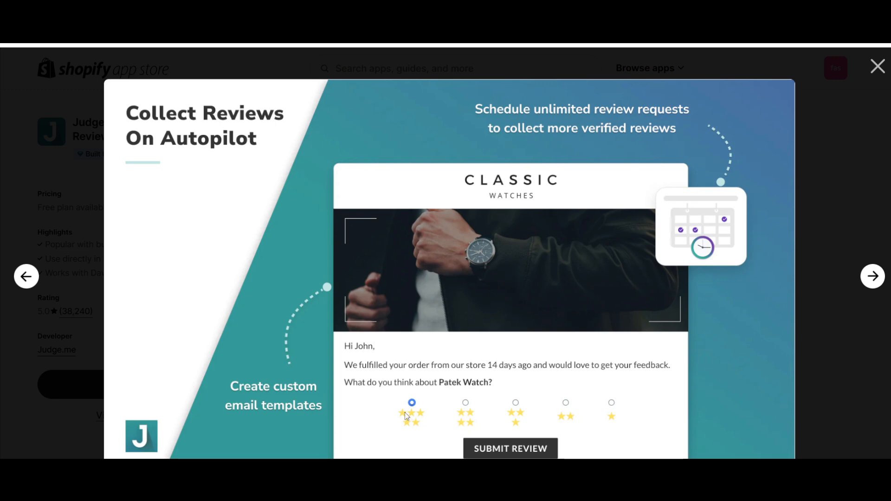
{"action": "key", "text": "Right"}
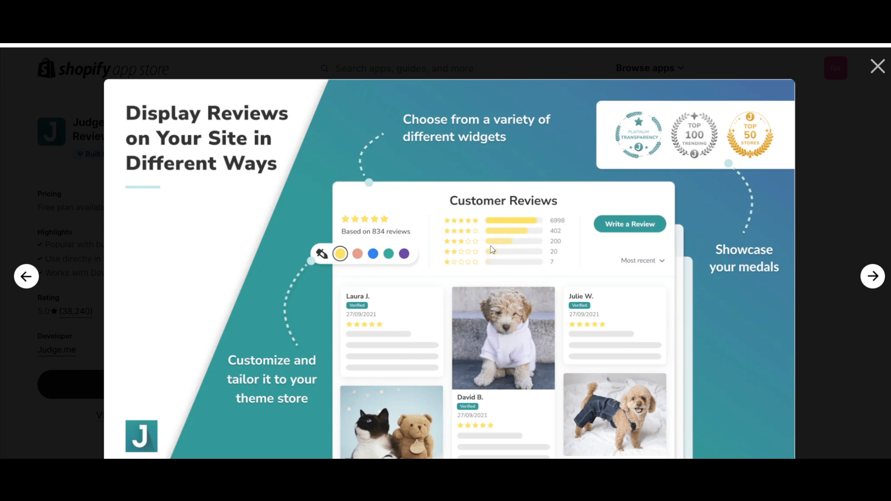
{"action": "key", "text": "Right"}
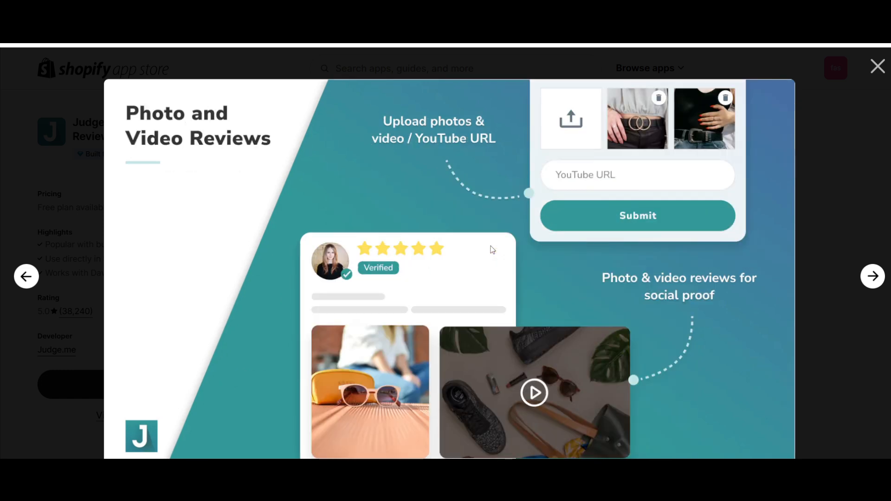
{"action": "key", "text": "Right"}
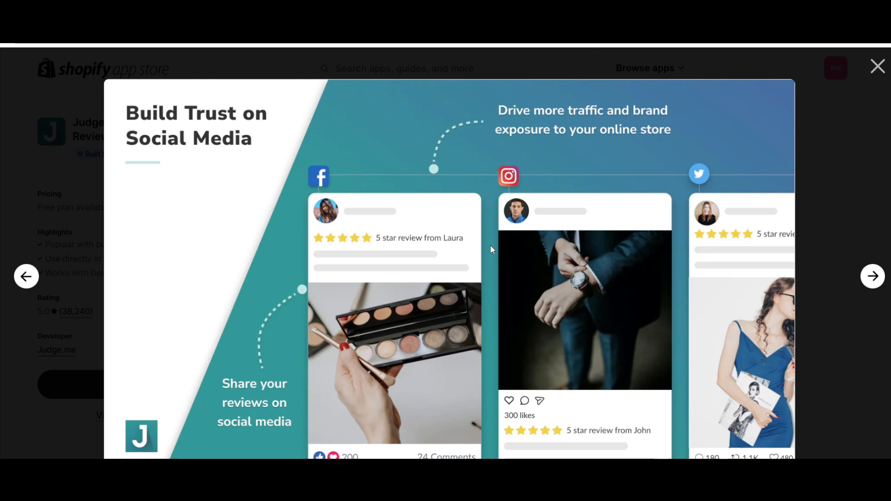
{"action": "key", "text": "Right"}
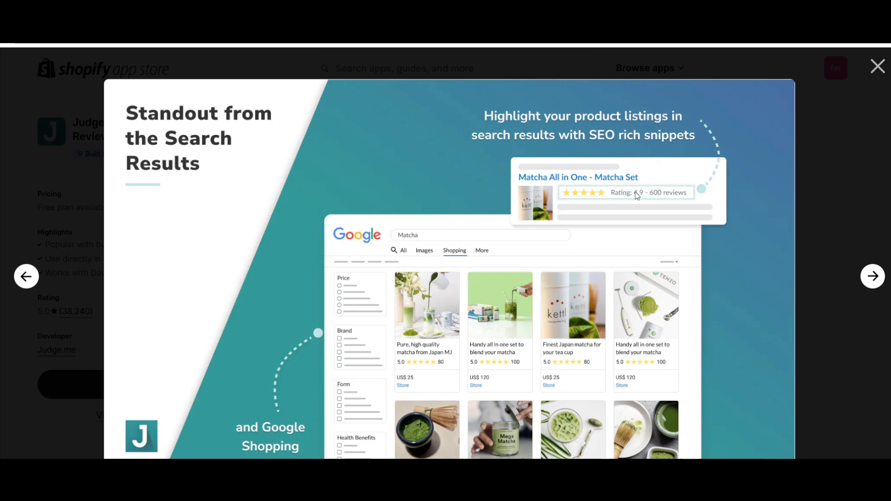
{"action": "key", "text": "Right"}
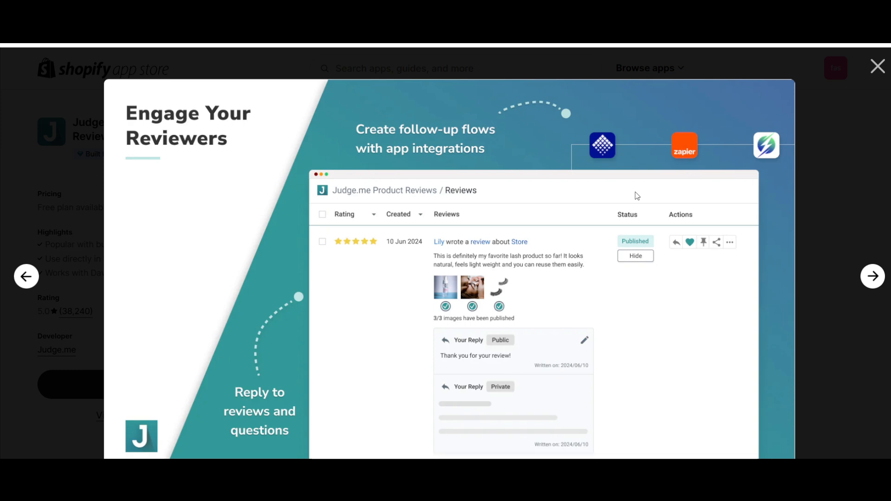
{"action": "key", "text": "Right"}
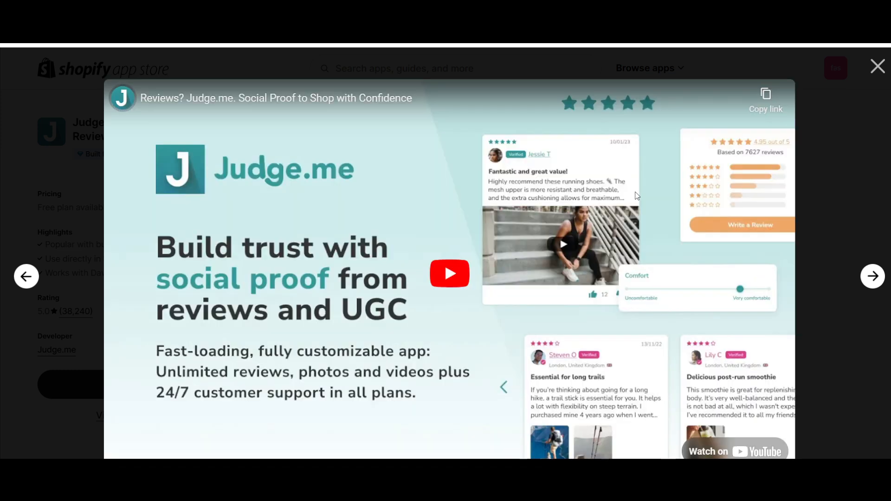
{"action": "left_click", "coordinate": [878, 67]}
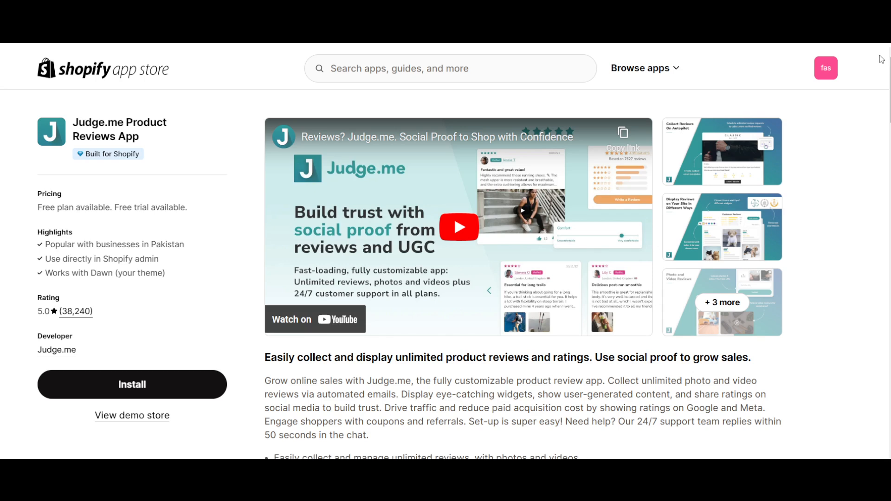
- Start installing the Judge.me Product Reviews App and examine the personal data access it requests for customers, store owner and content providers
{"action": "left_click", "coordinate": [117, 389]}
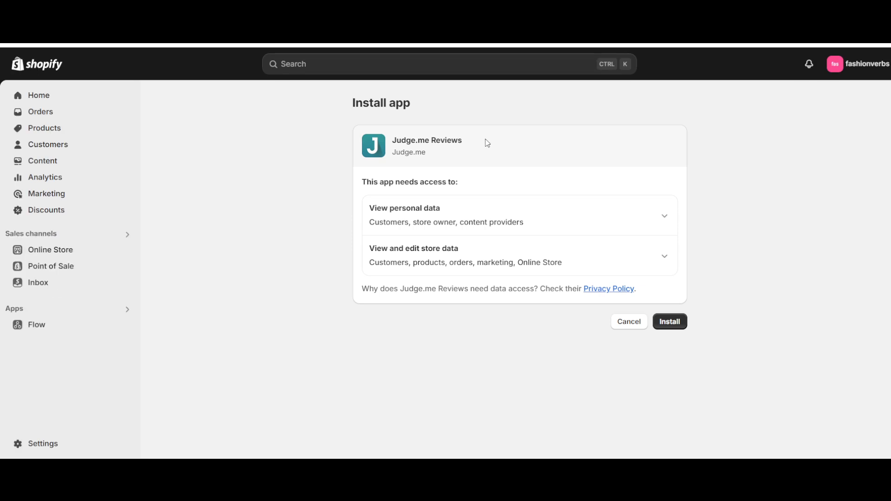
{"action": "left_click_drag", "start_coordinate": [407, 208], "coordinate": [451, 212]}
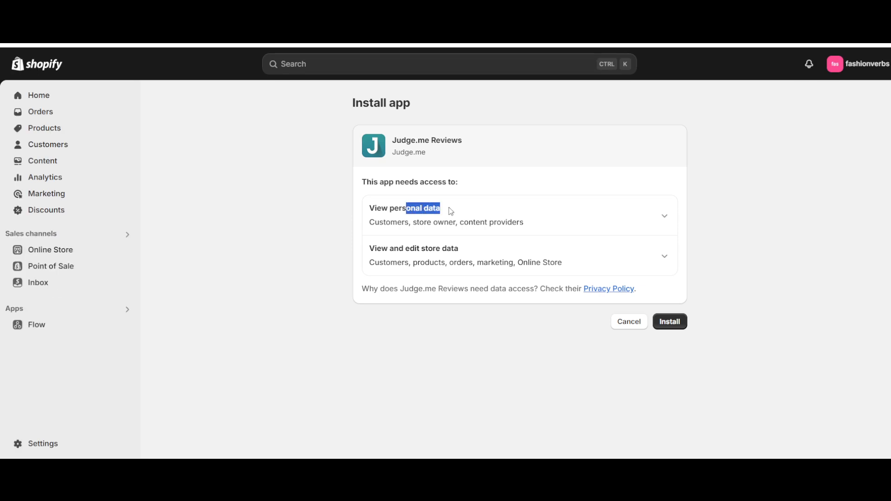
{"action": "triple_click", "coordinate": [407, 208]}
{"action": "triple_click", "coordinate": [406, 221]}
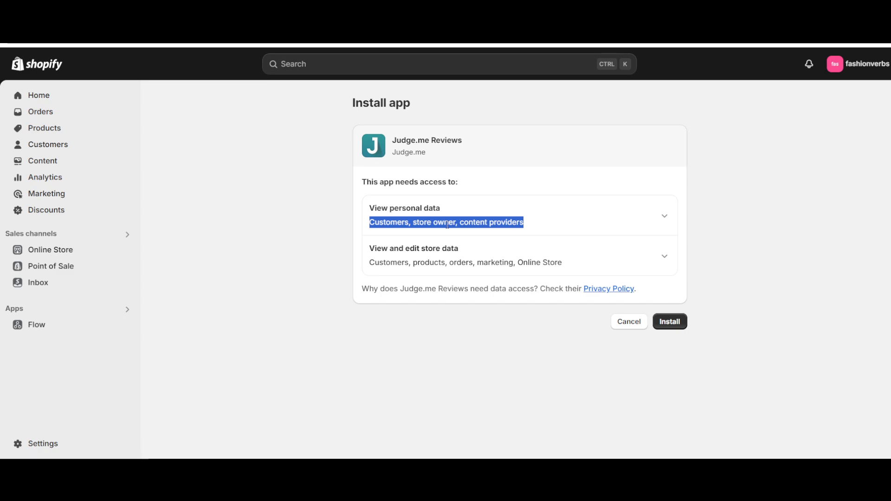
{"action": "left_click", "coordinate": [406, 222]}
{"action": "left_click", "coordinate": [667, 221]}
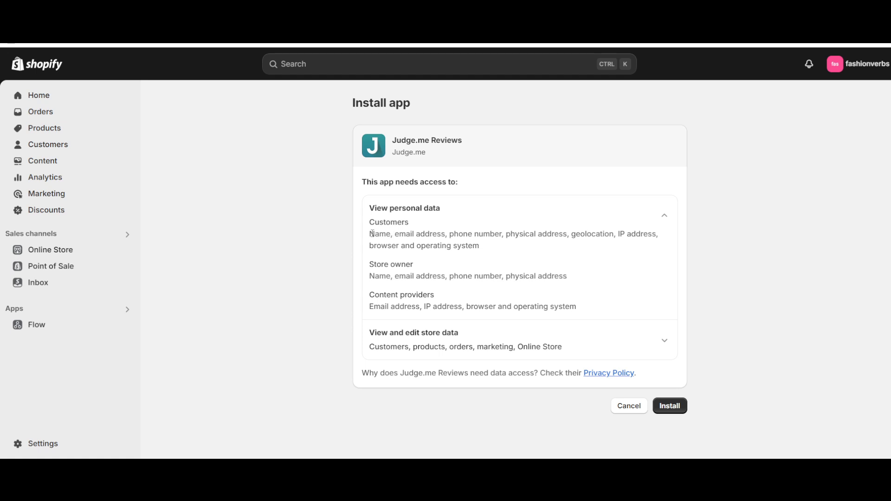
{"action": "left_click_drag", "start_coordinate": [373, 233], "coordinate": [508, 261]}
{"action": "left_click", "coordinate": [432, 268]}
- Review the requested permissions to view and edit store data, and approve the Judge.me Reviews installation
{"action": "left_click", "coordinate": [660, 342]}
{"action": "scroll", "coordinate": [559, 356], "scroll_direction": "down", "scroll_amount": 5}
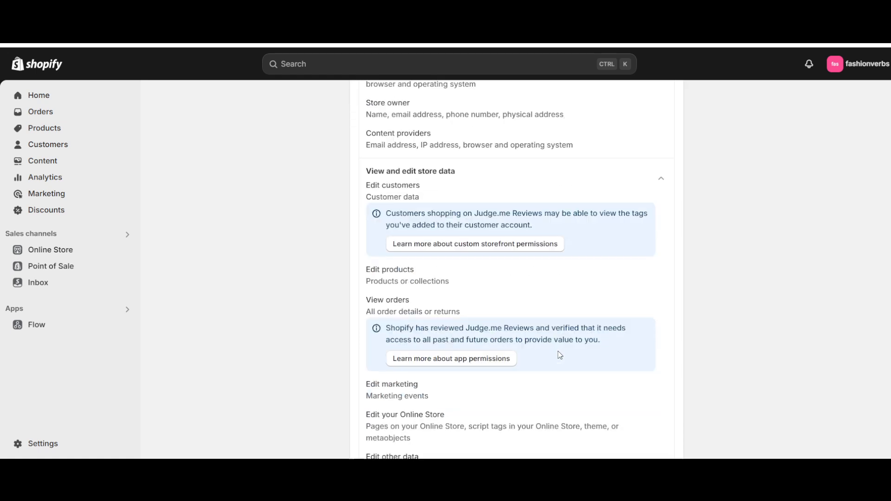
{"action": "left_click", "coordinate": [666, 441]}
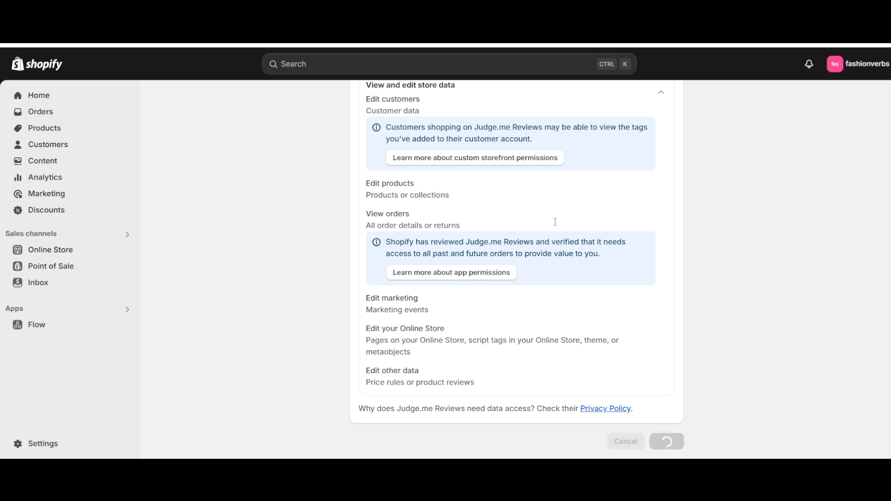
{"action": "scroll", "coordinate": [321, 168], "scroll_direction": "up", "scroll_amount": 5}
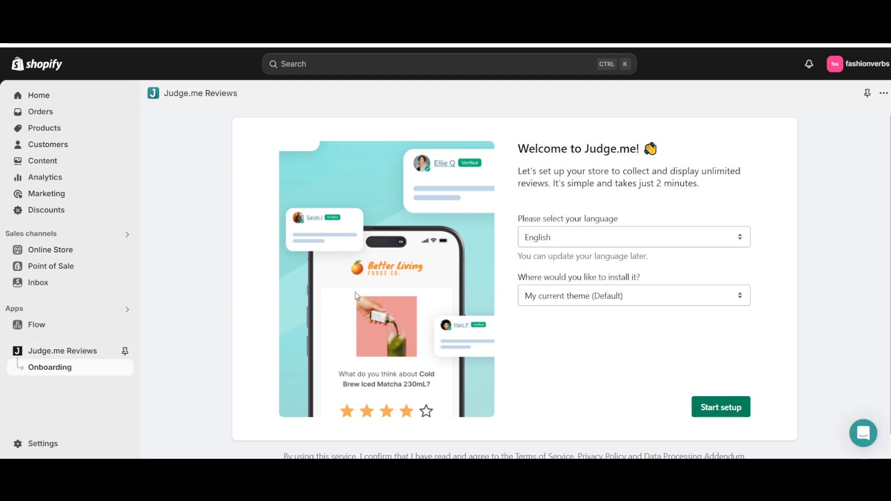
- Start the Judge.me setup with English as the language and My current theme (Default) as the install location
{"action": "scroll", "coordinate": [395, 279], "scroll_direction": "down", "scroll_amount": 1}
{"action": "scroll", "coordinate": [395, 280], "scroll_direction": "up", "scroll_amount": 1}
{"action": "left_click_drag", "start_coordinate": [524, 218], "coordinate": [615, 222]}
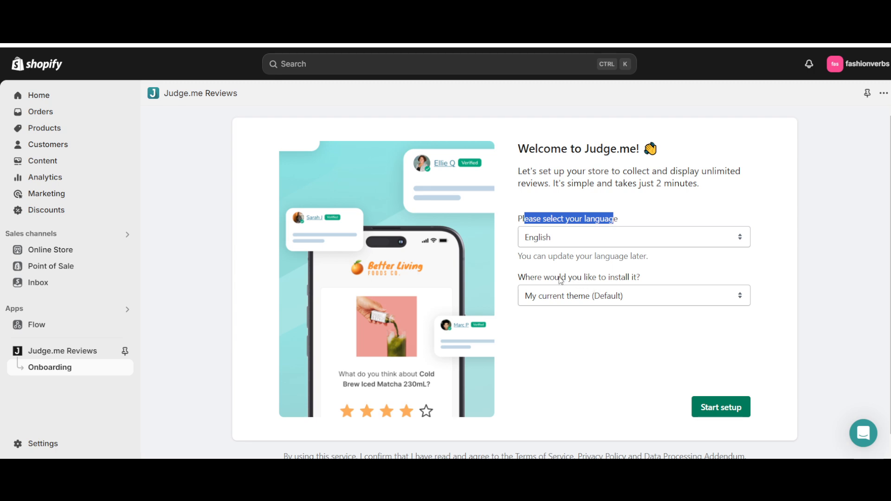
{"action": "left_click_drag", "start_coordinate": [542, 281], "coordinate": [618, 281]}
{"action": "left_click", "coordinate": [623, 283]}
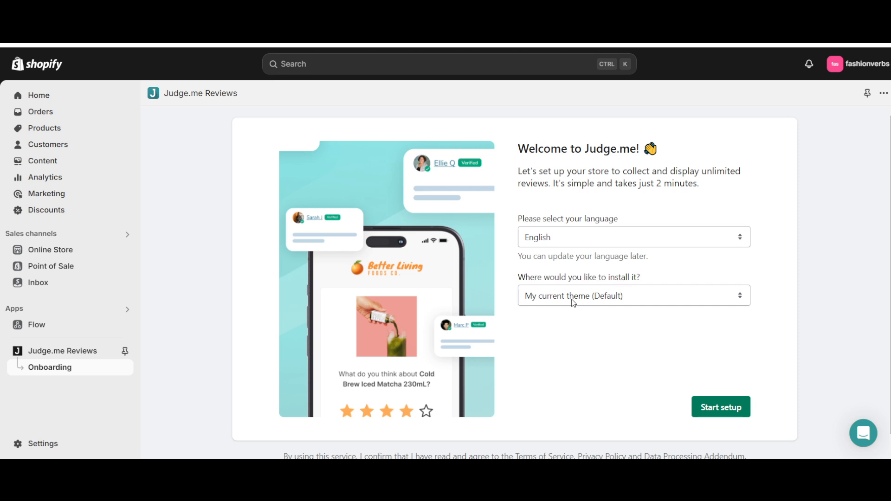
{"action": "left_click", "coordinate": [721, 412]}
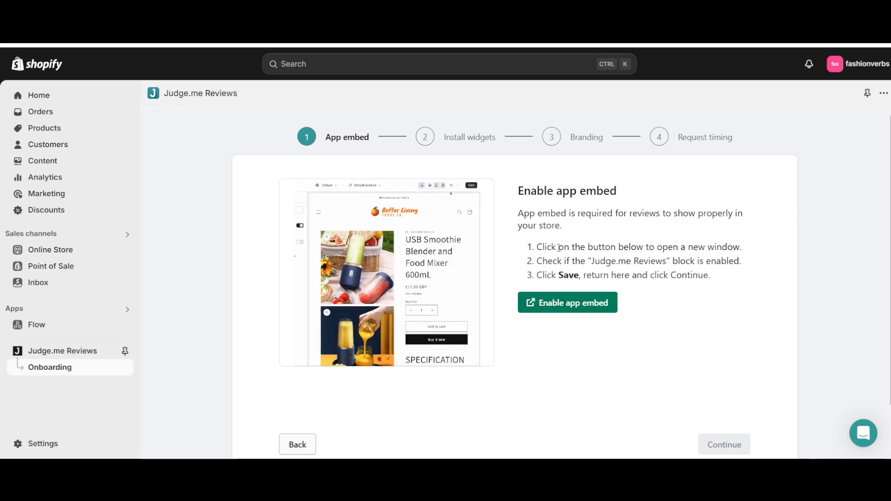
- Read the app embed instructions and open the theme editor for enabling the Judge.me app embed
{"action": "left_click_drag", "start_coordinate": [559, 248], "coordinate": [742, 250]}
{"action": "left_click", "coordinate": [571, 266]}
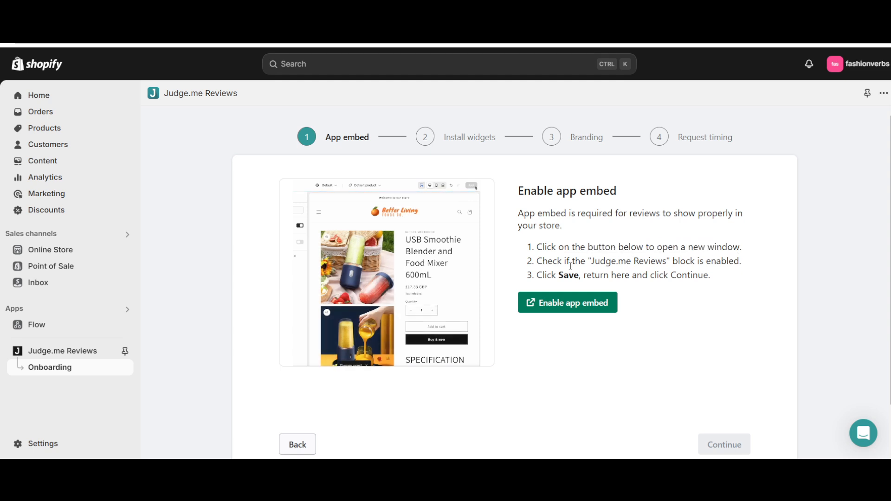
{"action": "left_click_drag", "start_coordinate": [572, 266], "coordinate": [691, 262]}
{"action": "triple_click", "coordinate": [720, 261]}
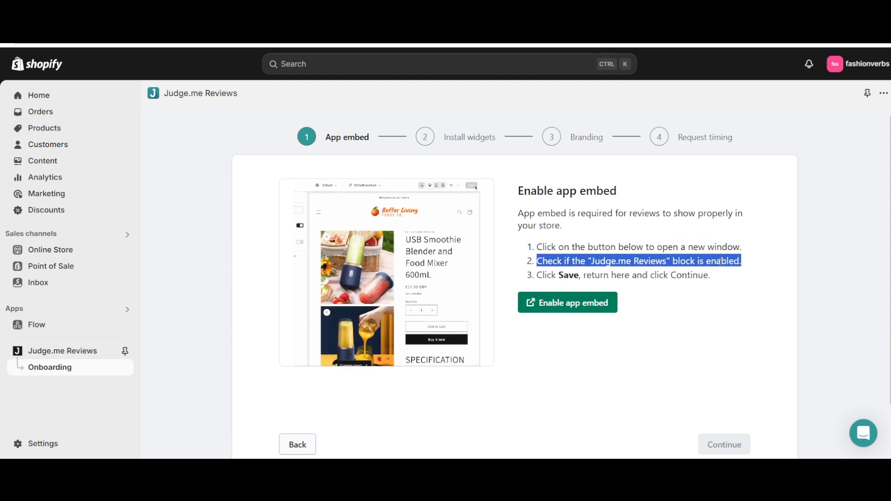
{"action": "double_click", "coordinate": [568, 275]}
{"action": "triple_click", "coordinate": [633, 276]}
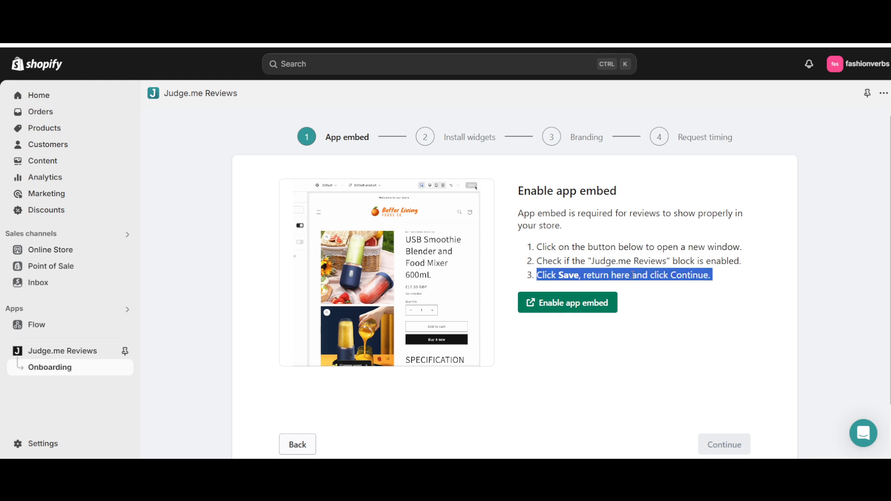
{"action": "left_click", "coordinate": [566, 271]}
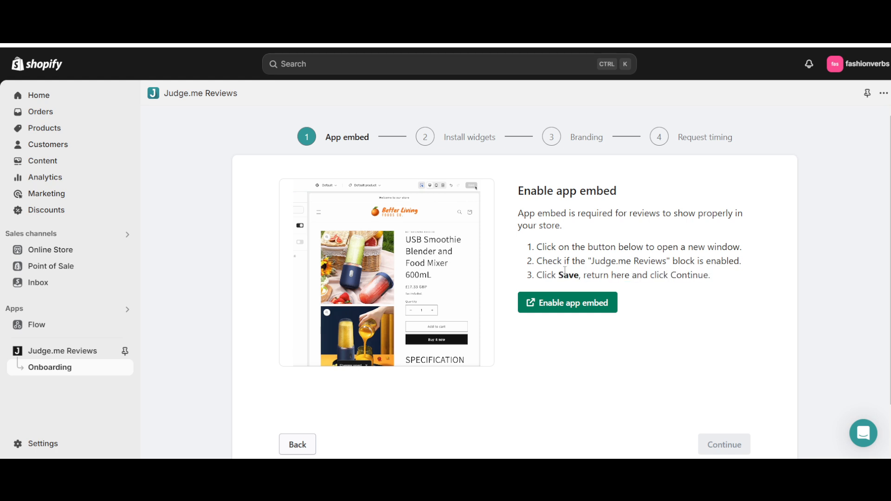
{"action": "left_click", "coordinate": [541, 313]}
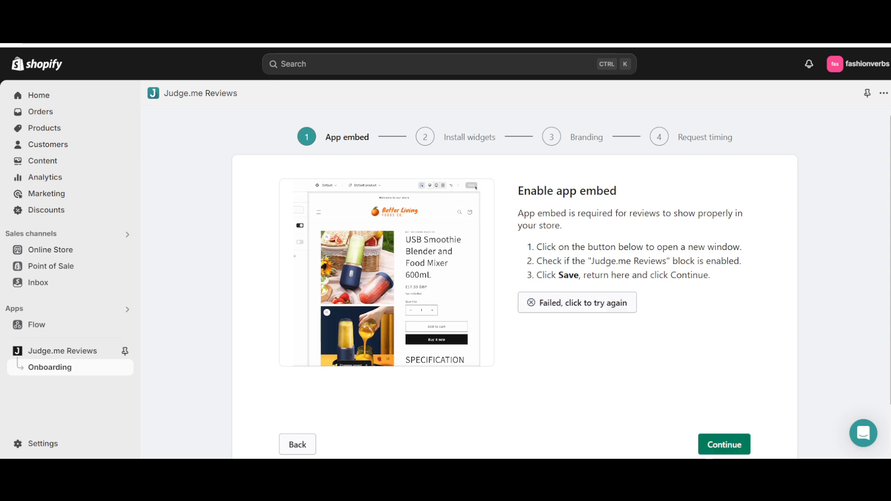
{"action": "key", "text": "ctrl+Tab"}
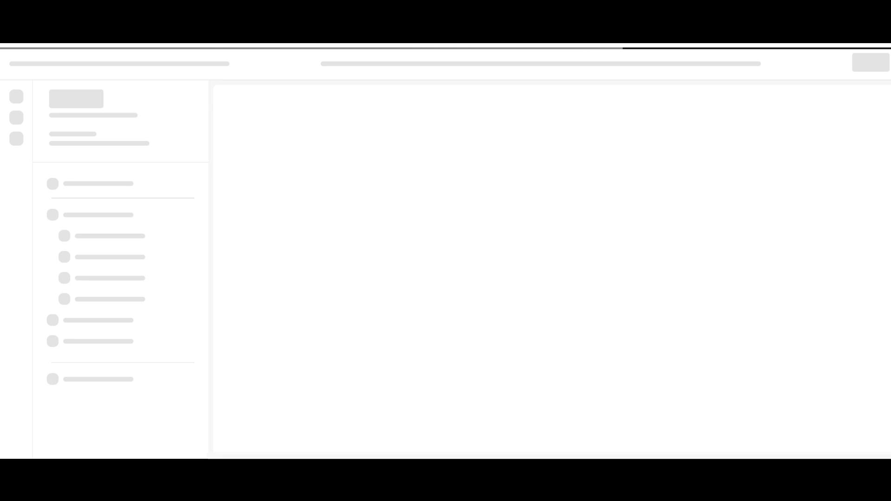
{"action": "key", "text": "ctrl+shift+Tab"}
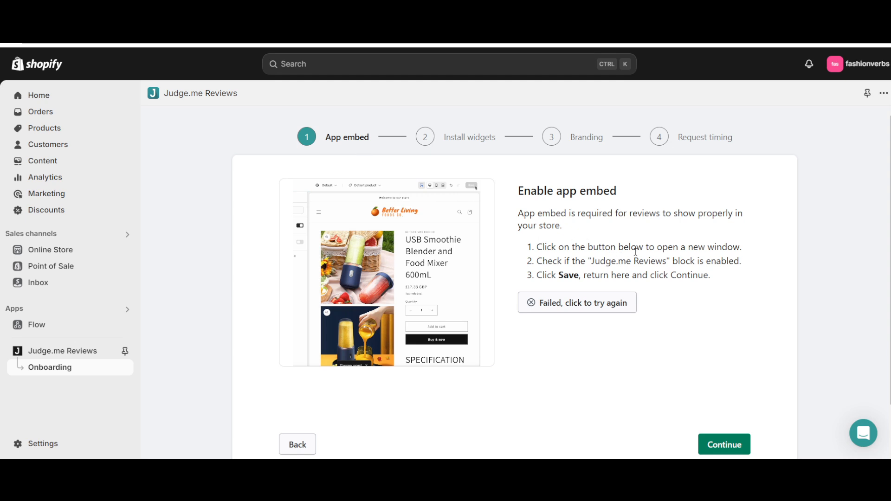
- Recheck the instruction about the Judge.me Reviews block and save the Dawn theme with the Judge.me app embed enabled
{"action": "left_click_drag", "start_coordinate": [545, 261], "coordinate": [677, 261]}
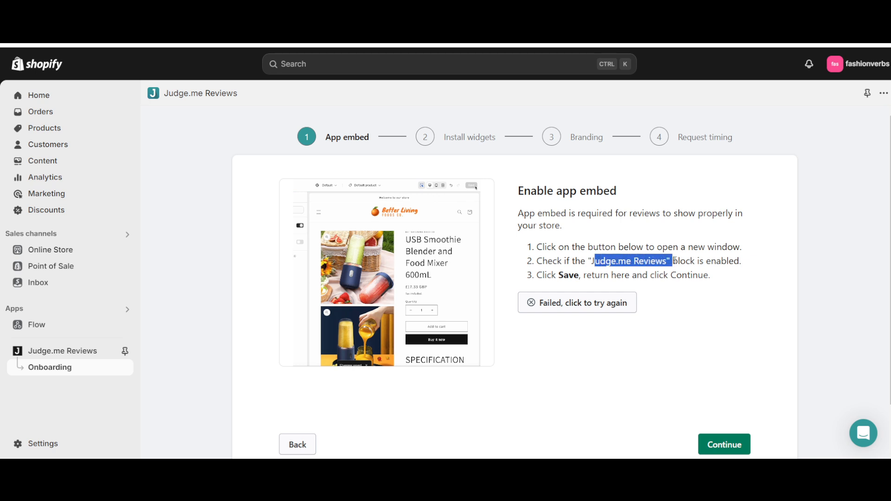
{"action": "left_click", "coordinate": [707, 262]}
{"action": "triple_click", "coordinate": [707, 262]}
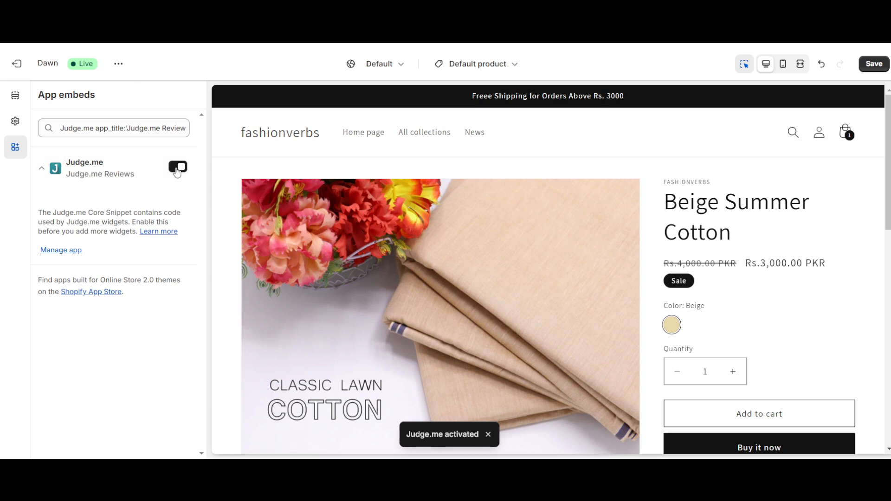
{"action": "left_click", "coordinate": [873, 64]}
{"action": "scroll", "coordinate": [584, 343], "scroll_direction": "down", "scroll_amount": 10}
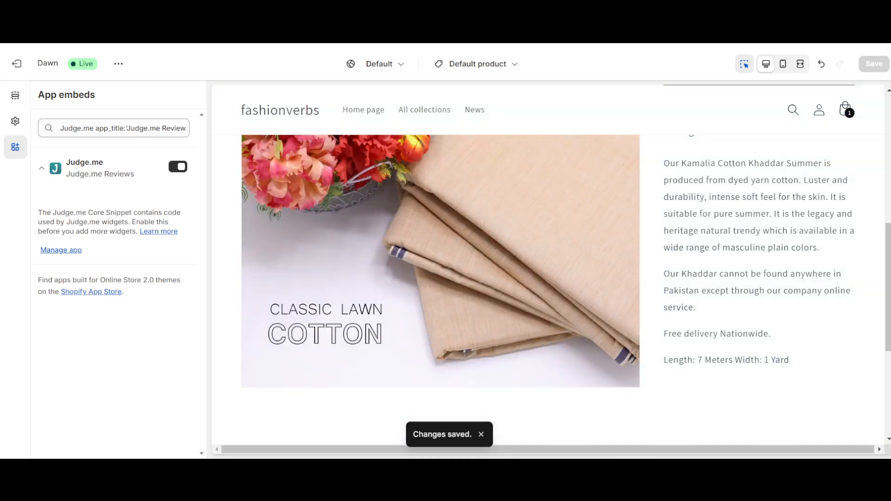
- Return to the Judge.me onboarding, retry the app embed check and continue to the Install widgets stage
{"action": "key", "text": "ctrl+shift+Tab"}
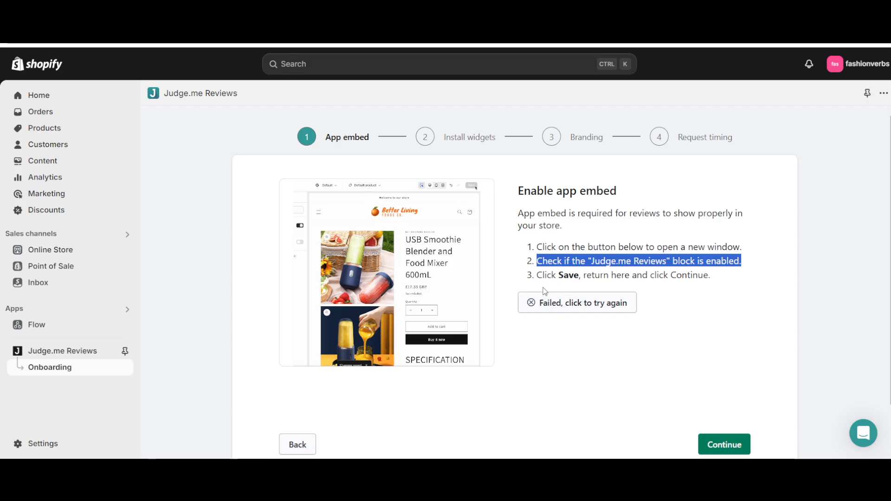
{"action": "left_click", "coordinate": [573, 303]}
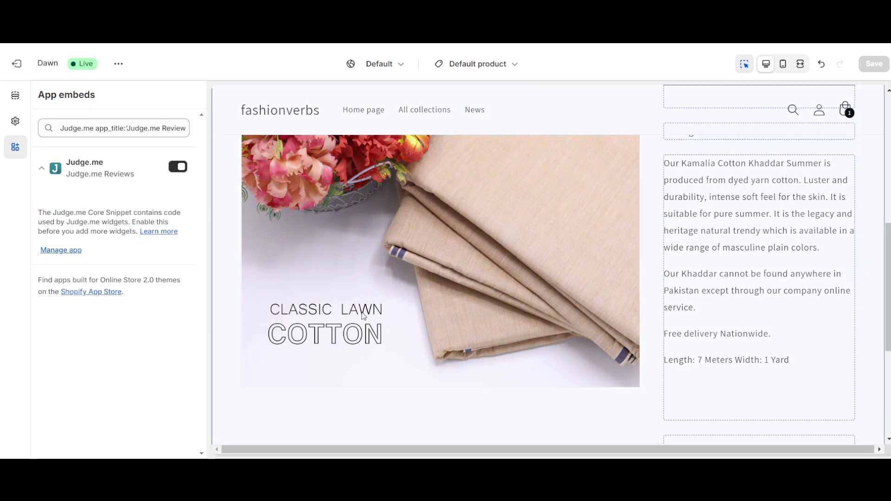
{"action": "key", "text": "ctrl+shift+Tab"}
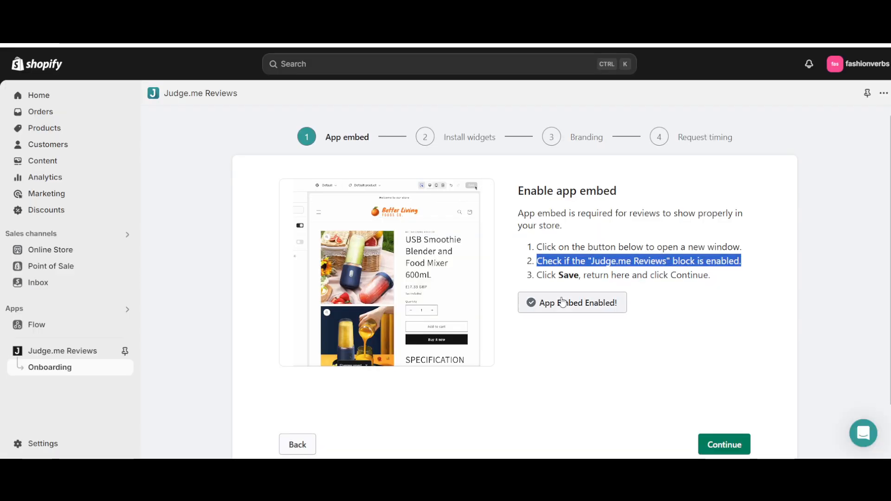
{"action": "left_click", "coordinate": [722, 444]}
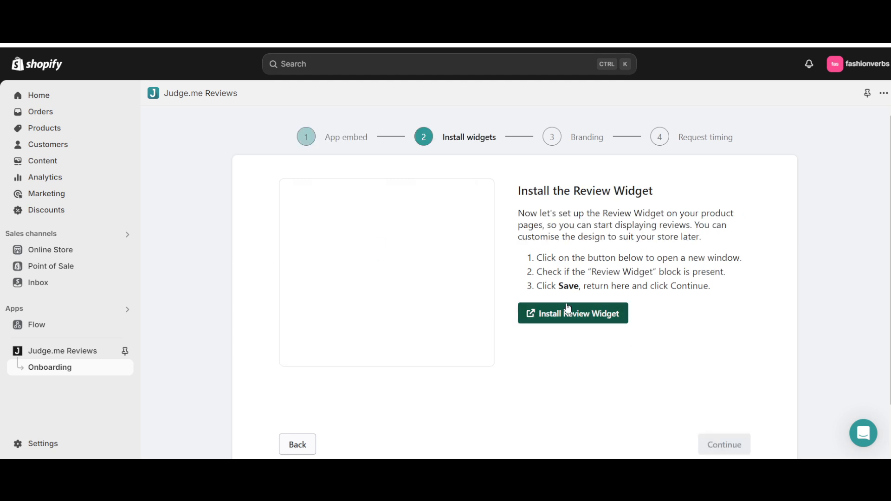
- Read the Review Widget instructions in the Judge.me onboarding and start installing the widget in the theme editor
{"action": "left_click_drag", "start_coordinate": [537, 191], "coordinate": [518, 190]}
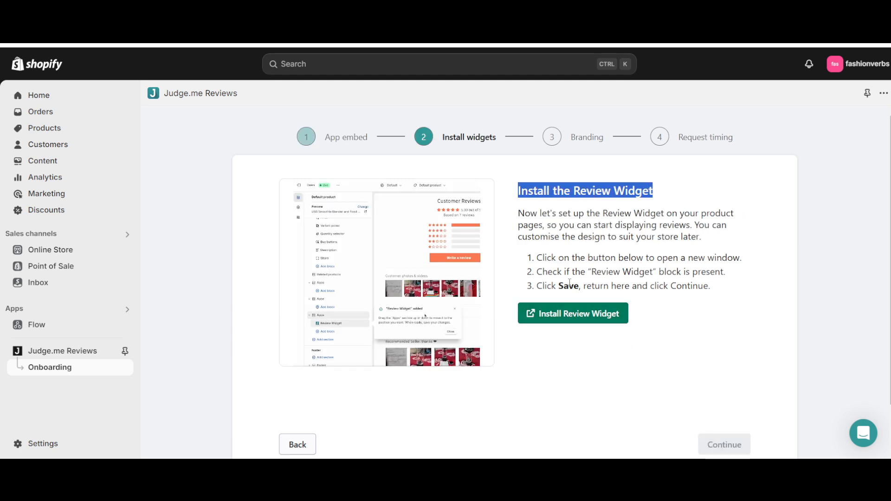
{"action": "left_click_drag", "start_coordinate": [564, 259], "coordinate": [648, 257]}
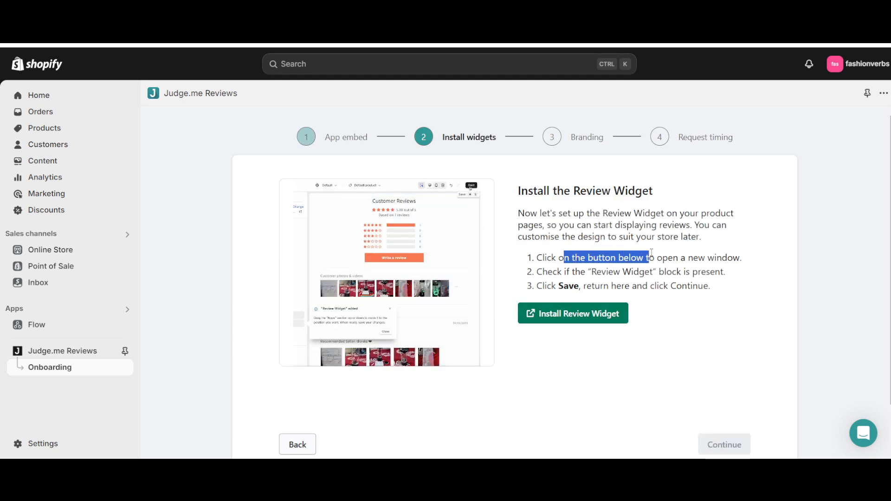
{"action": "left_click", "coordinate": [567, 313]}
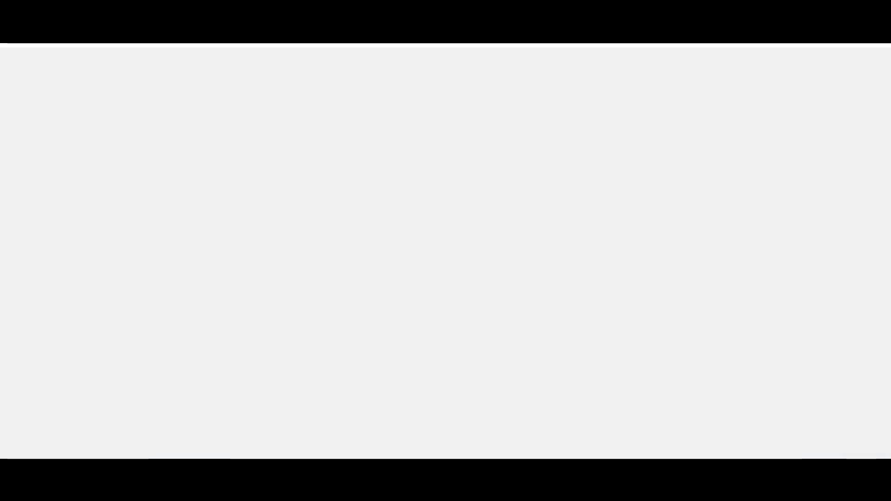
{"action": "key", "text": "ctrl+shift+Tab"}
{"action": "key", "text": "ctrl+Tab"}
{"action": "key", "text": "ctrl+Tab"}
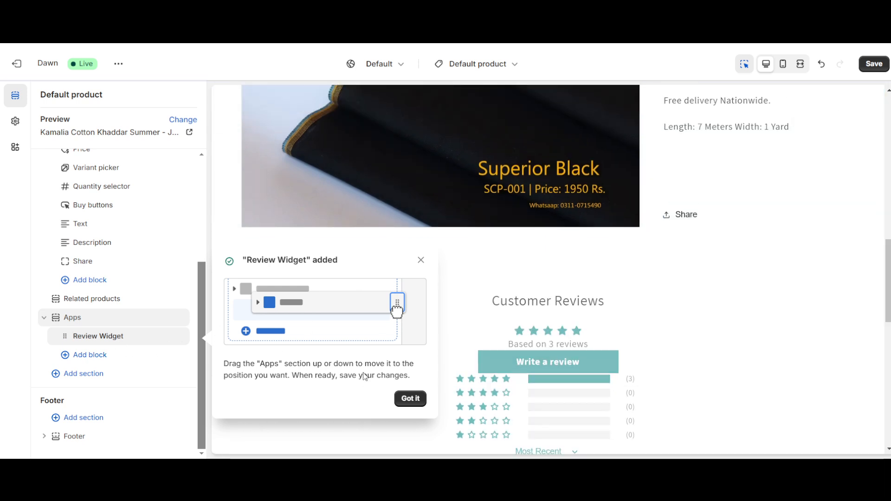
- Examine the Customer Reviews preview and the Review Widget block's settings in the default product template
{"action": "scroll", "coordinate": [592, 367], "scroll_direction": "down", "scroll_amount": 2}
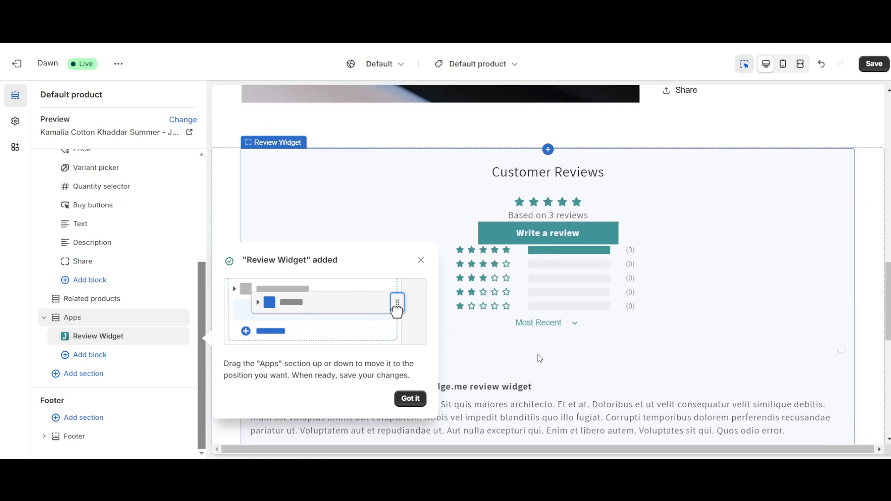
{"action": "scroll", "coordinate": [565, 219], "scroll_direction": "down", "scroll_amount": 2}
{"action": "scroll", "coordinate": [554, 164], "scroll_direction": "up", "scroll_amount": 1}
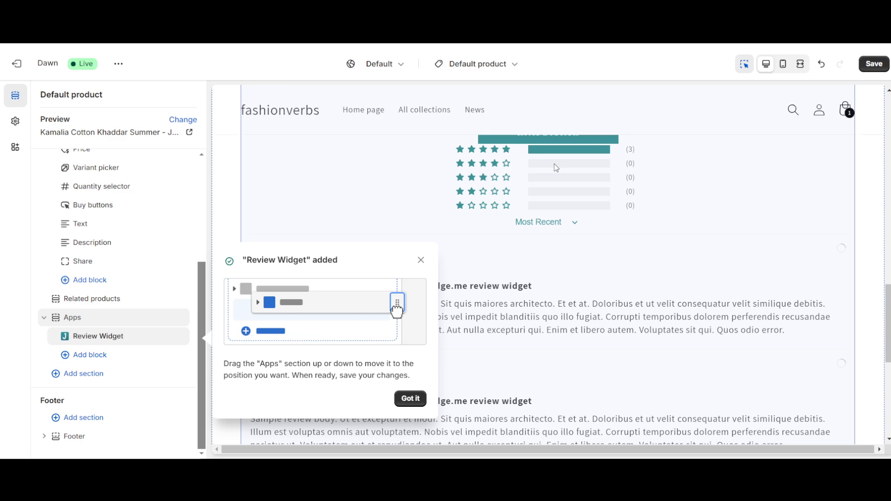
{"action": "scroll", "coordinate": [548, 197], "scroll_direction": "down", "scroll_amount": 1}
{"action": "scroll", "coordinate": [548, 200], "scroll_direction": "up", "scroll_amount": 1}
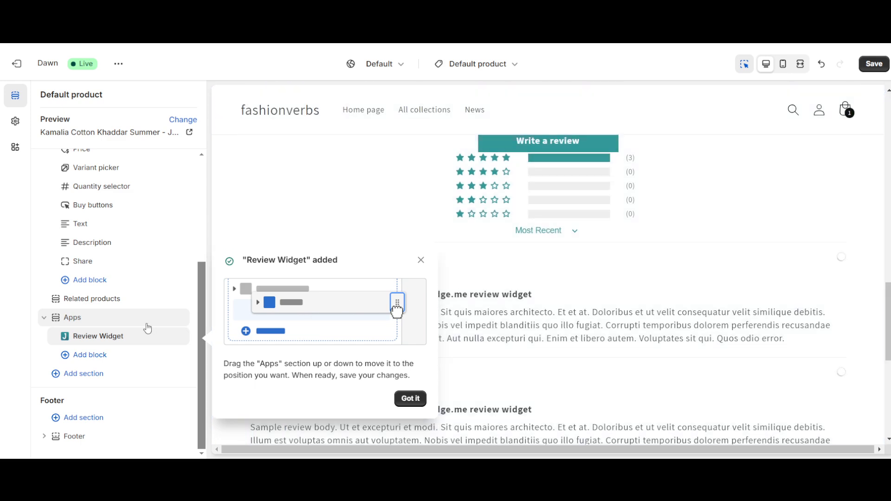
{"action": "left_click", "coordinate": [102, 344]}
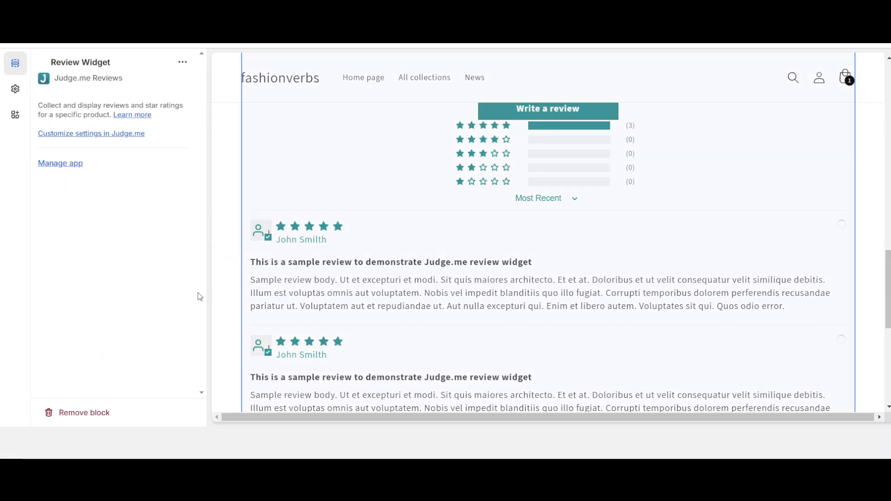
{"action": "scroll", "coordinate": [414, 166], "scroll_direction": "up", "scroll_amount": 4}
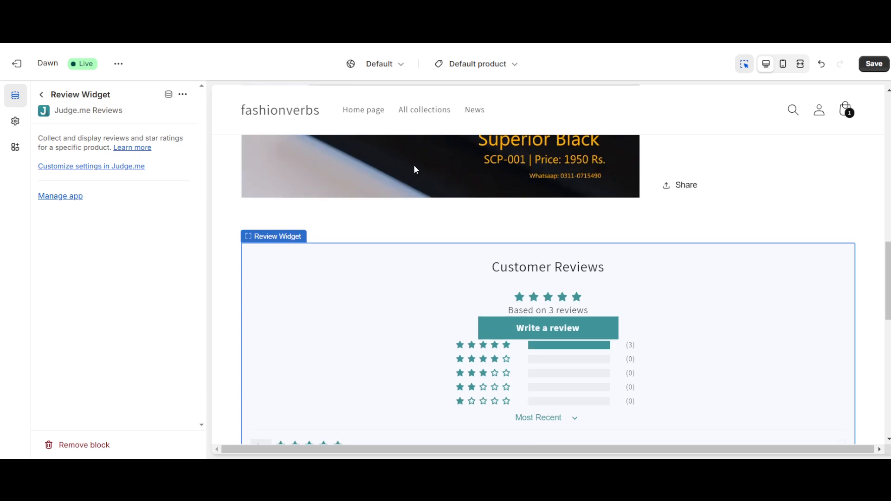
{"action": "scroll", "coordinate": [427, 254], "scroll_direction": "down", "scroll_amount": 2}
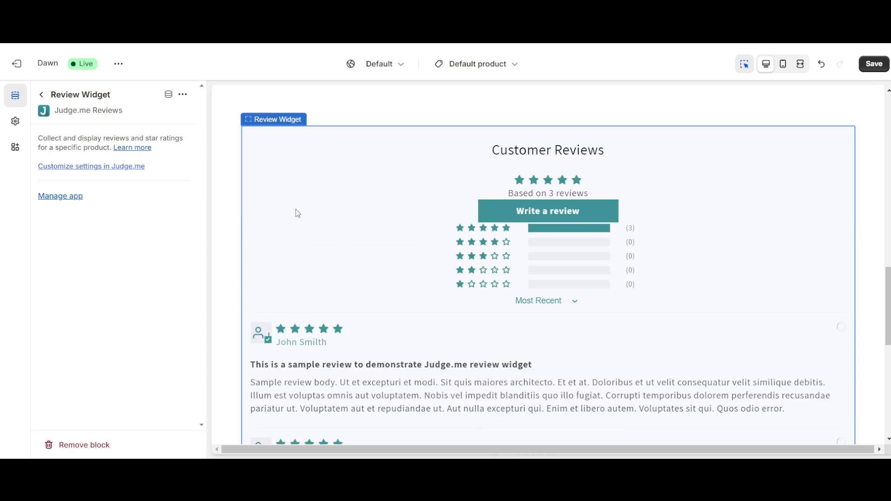
{"action": "left_click", "coordinate": [41, 94]}
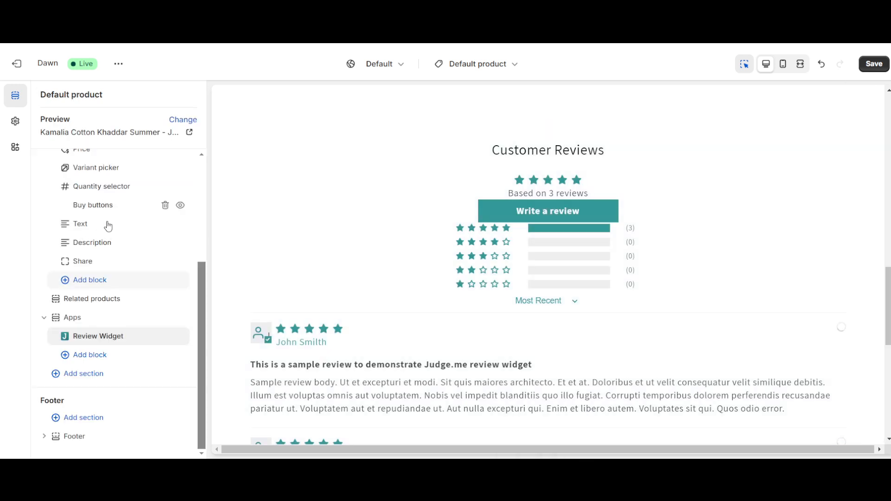
- Check the sample reviews once more and save the Dawn theme with the Review Widget block added
{"action": "scroll", "coordinate": [349, 300], "scroll_direction": "down", "scroll_amount": 6}
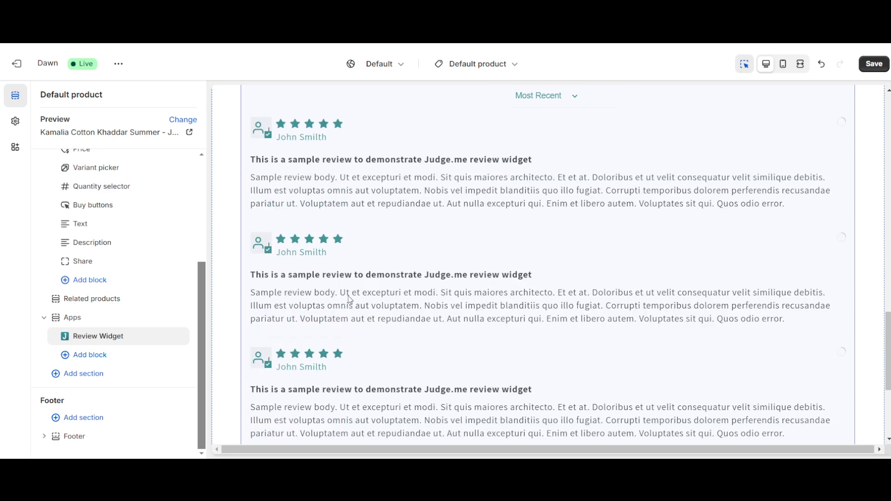
{"action": "scroll", "coordinate": [351, 299], "scroll_direction": "up", "scroll_amount": 5}
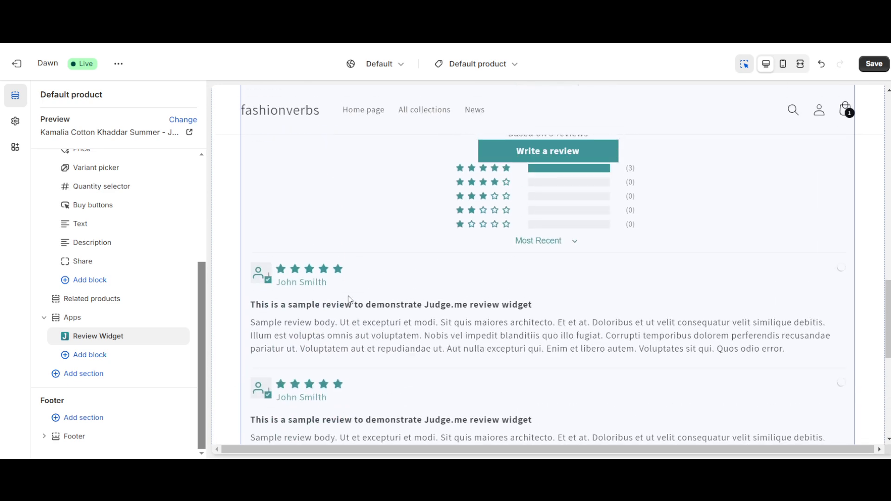
{"action": "left_click", "coordinate": [875, 64]}
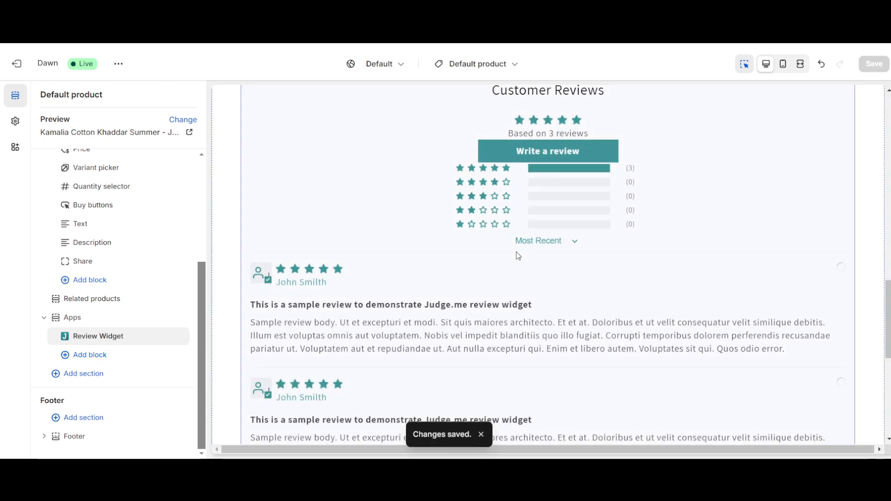
- Return to the Judge.me onboarding, retry the Review Widget check and continue to the Star Ratings Badge
{"action": "scroll", "coordinate": [516, 252], "scroll_direction": "up", "scroll_amount": 10}
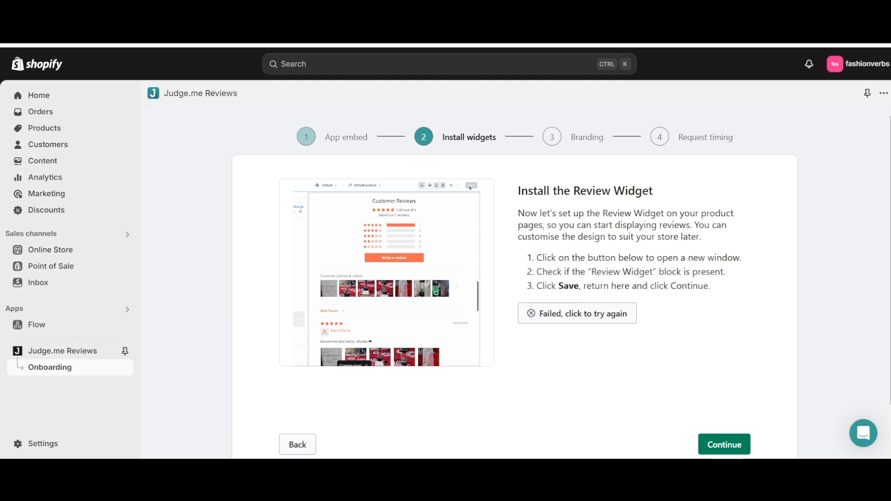
{"action": "left_click", "coordinate": [584, 312]}
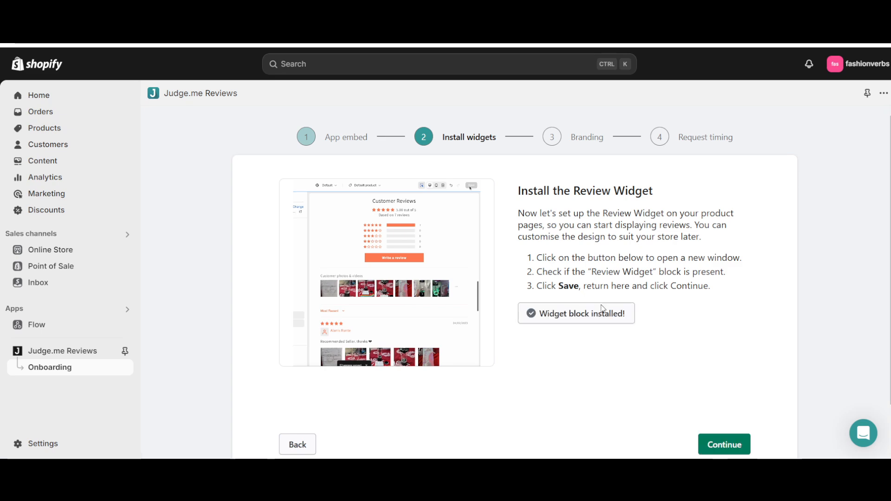
{"action": "left_click", "coordinate": [724, 445]}
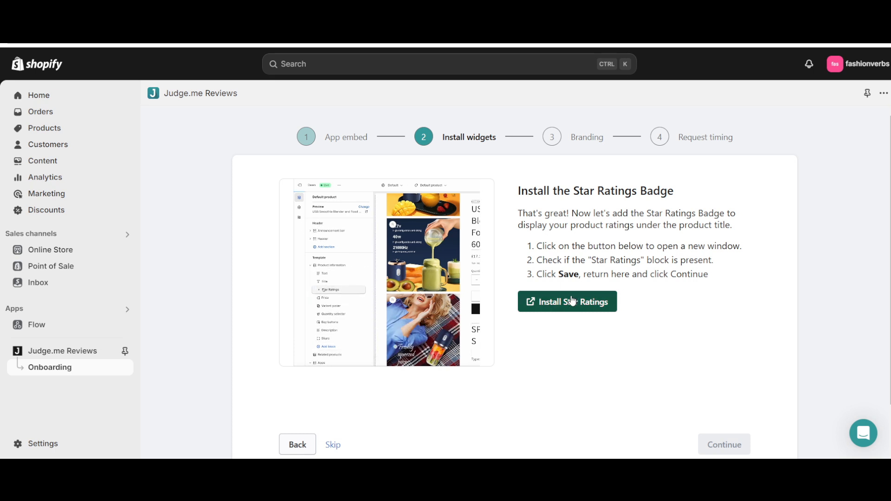
- Add the Judge.me Star Ratings block to the default product template and dismiss the placement tip
{"action": "left_click", "coordinate": [572, 308]}
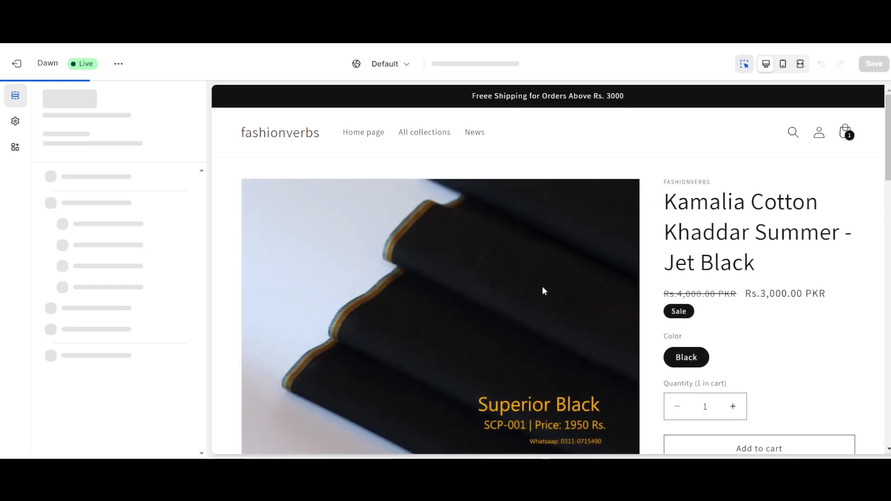
{"action": "scroll", "coordinate": [607, 347], "scroll_direction": "down", "scroll_amount": 15}
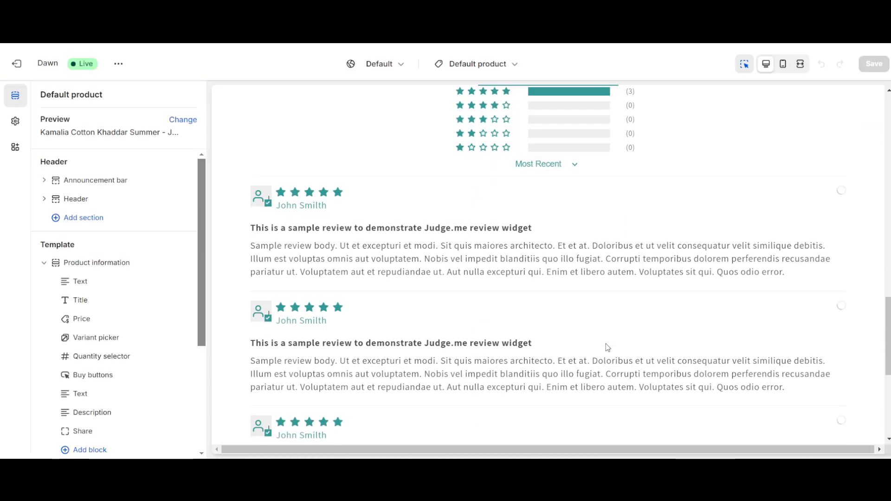
{"action": "scroll", "coordinate": [538, 218], "scroll_direction": "up", "scroll_amount": 4}
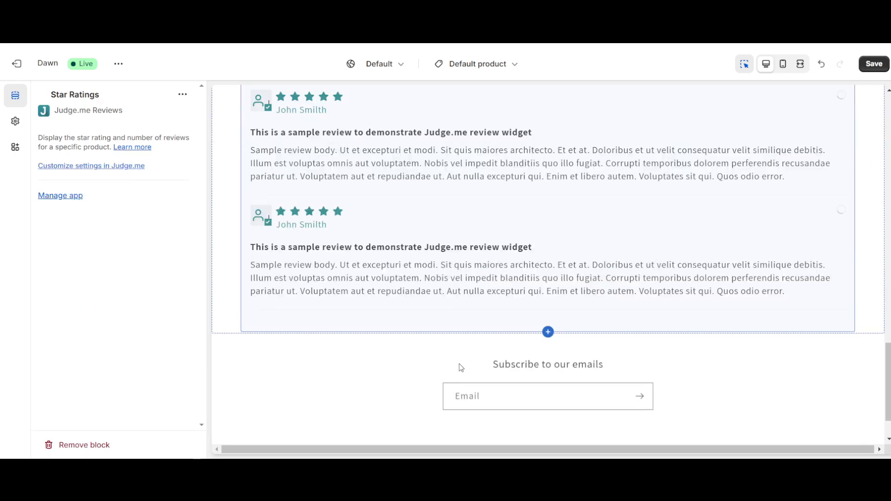
{"action": "scroll", "coordinate": [502, 232], "scroll_direction": "up", "scroll_amount": 1}
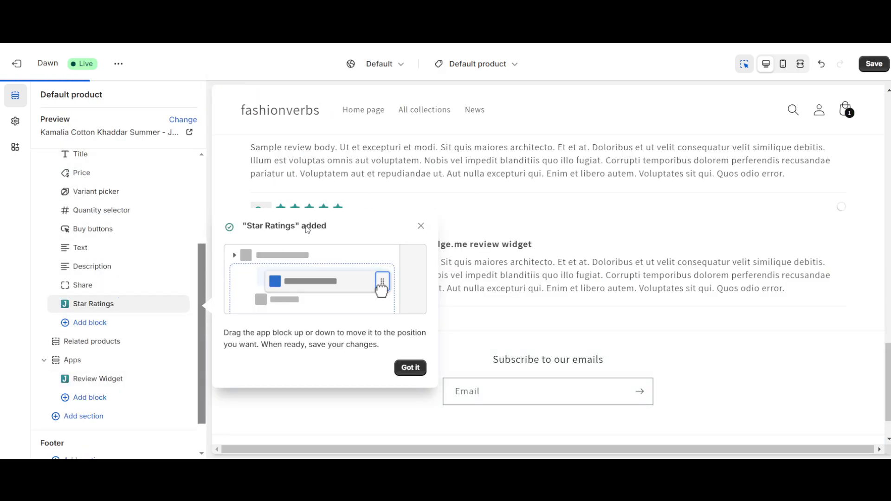
{"action": "left_click", "coordinate": [409, 369]}
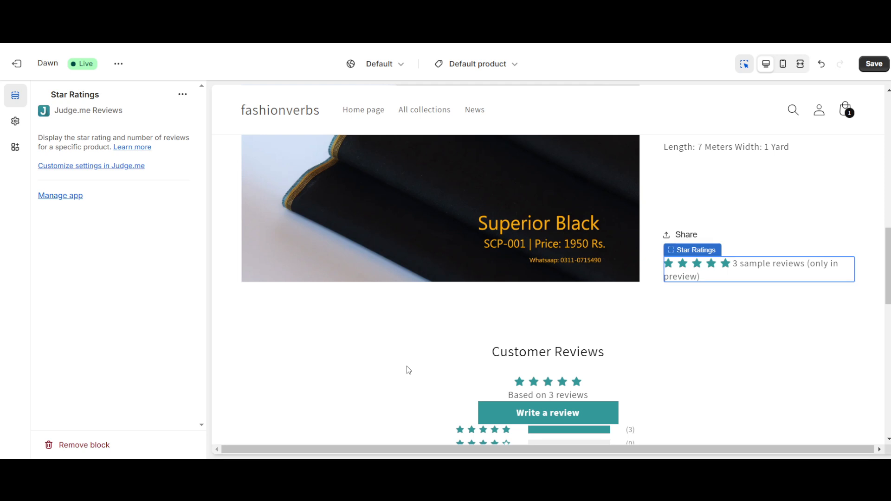
- Locate the Star Ratings block on the product page and move it directly below Title in the Product information section
{"action": "scroll", "coordinate": [499, 277], "scroll_direction": "up", "scroll_amount": 2}
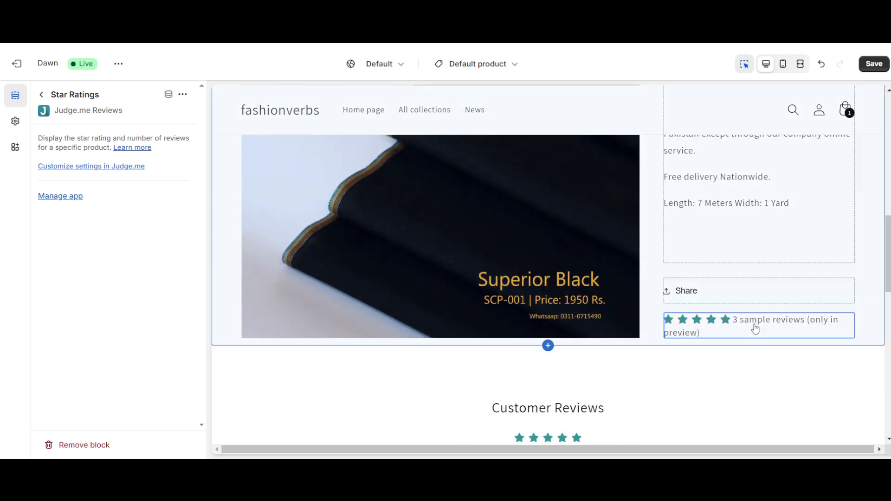
{"action": "left_click", "coordinate": [713, 322]}
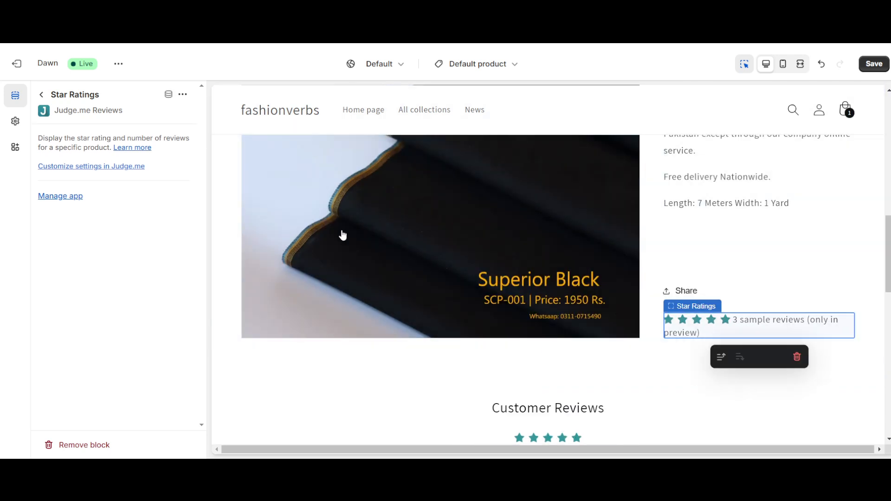
{"action": "left_click", "coordinate": [42, 95]}
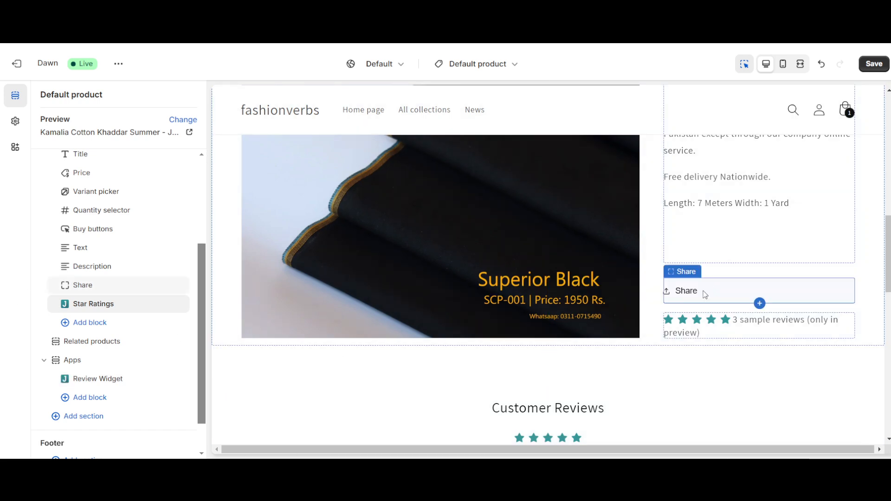
{"action": "scroll", "coordinate": [701, 291], "scroll_direction": "up", "scroll_amount": 5}
{"action": "scroll", "coordinate": [704, 295], "scroll_direction": "up", "scroll_amount": 5}
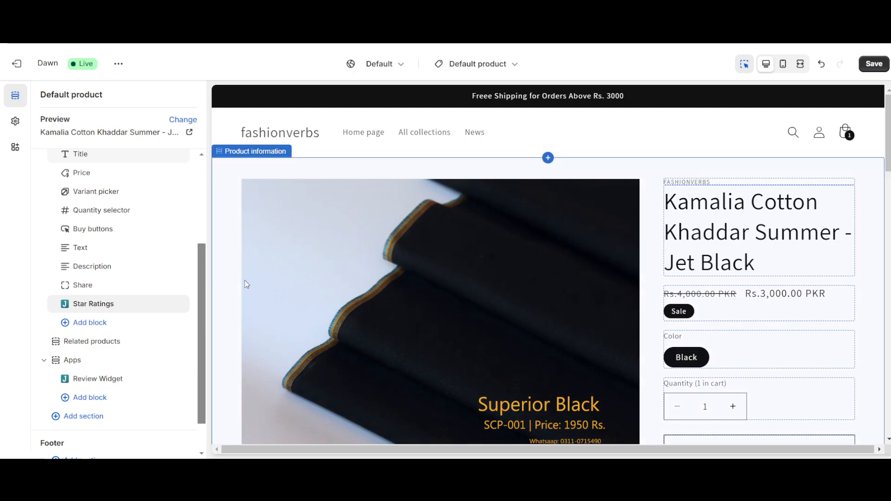
{"action": "mouse_move", "coordinate": [82, 306]}
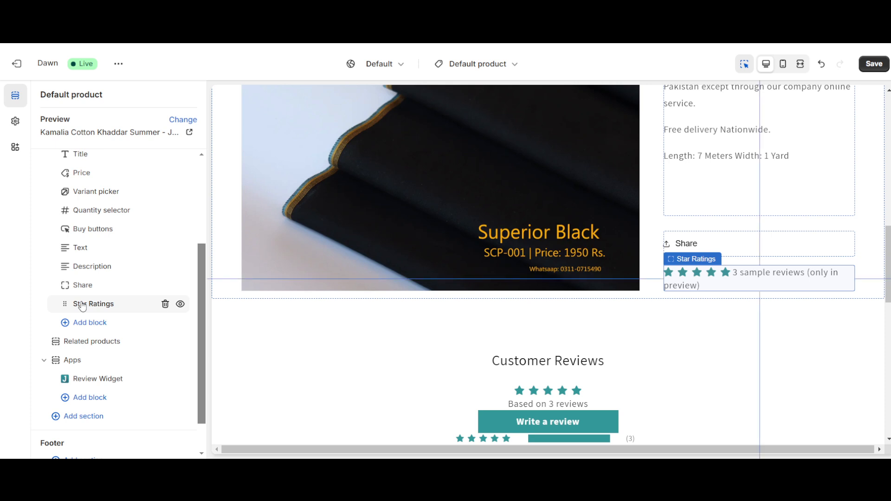
{"action": "left_click_drag", "start_coordinate": [78, 203], "coordinate": [74, 268]}
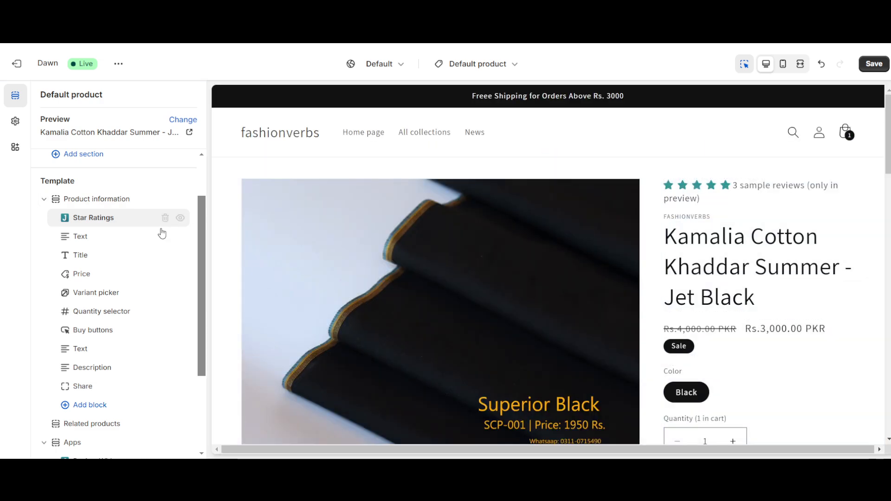
{"action": "mouse_move", "coordinate": [96, 217]}
{"action": "left_mouse_down"}
{"action": "mouse_move", "coordinate": [76, 258]}
{"action": "mouse_move", "coordinate": [83, 228]}
{"action": "left_mouse_up"}
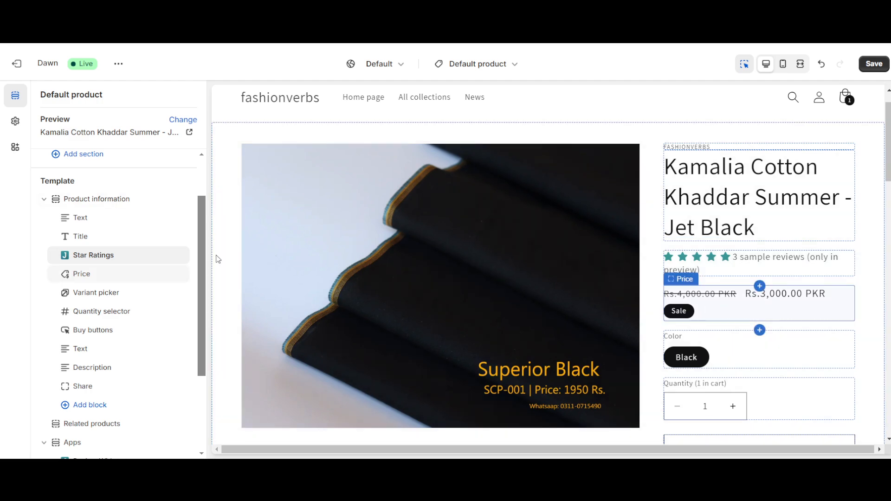
- Try the Star Ratings block below Price and check its placement in the product page preview
{"action": "left_click_drag", "start_coordinate": [113, 268], "coordinate": [109, 268]}
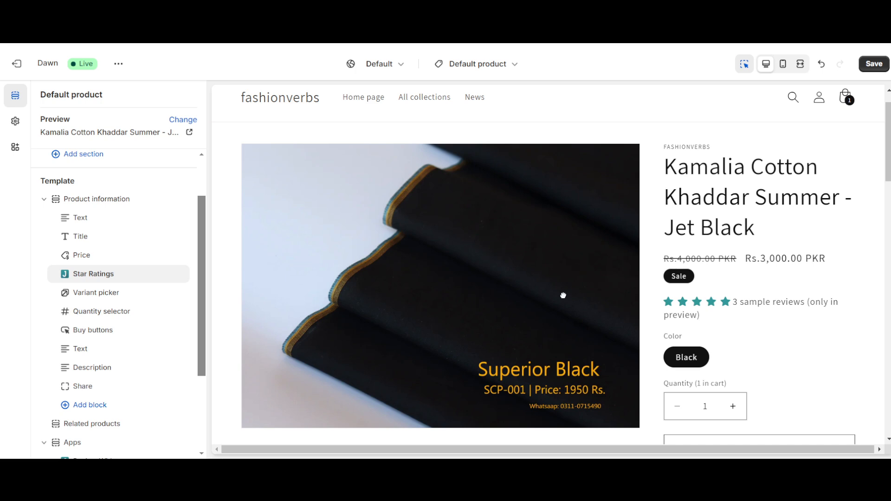
{"action": "scroll", "coordinate": [563, 295], "scroll_direction": "down", "scroll_amount": 1}
{"action": "scroll", "coordinate": [563, 295], "scroll_direction": "up", "scroll_amount": 1}
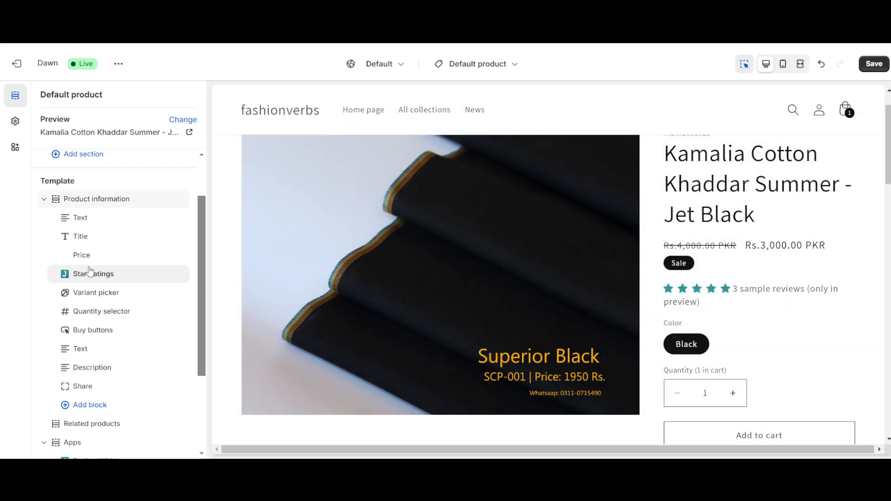
- Move the Star Ratings block between Title and Price, save the Dawn theme and look over the product page
{"action": "left_click_drag", "start_coordinate": [77, 278], "coordinate": [98, 255]}
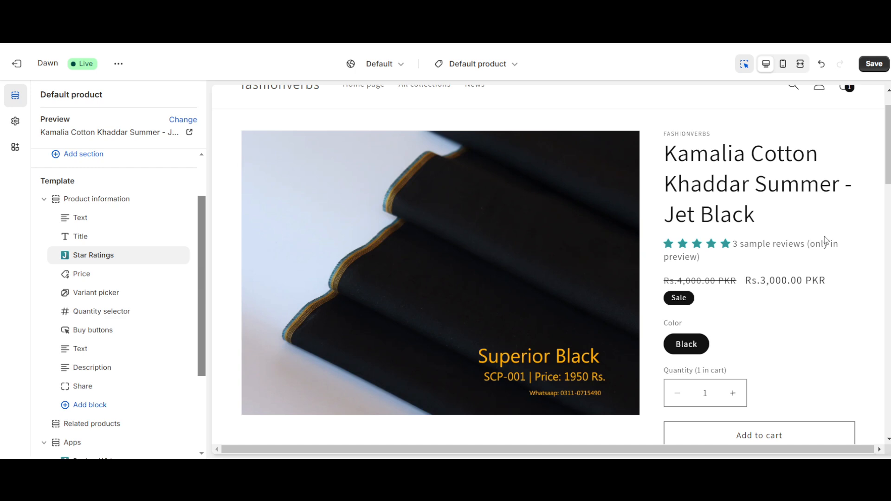
{"action": "left_click", "coordinate": [874, 63]}
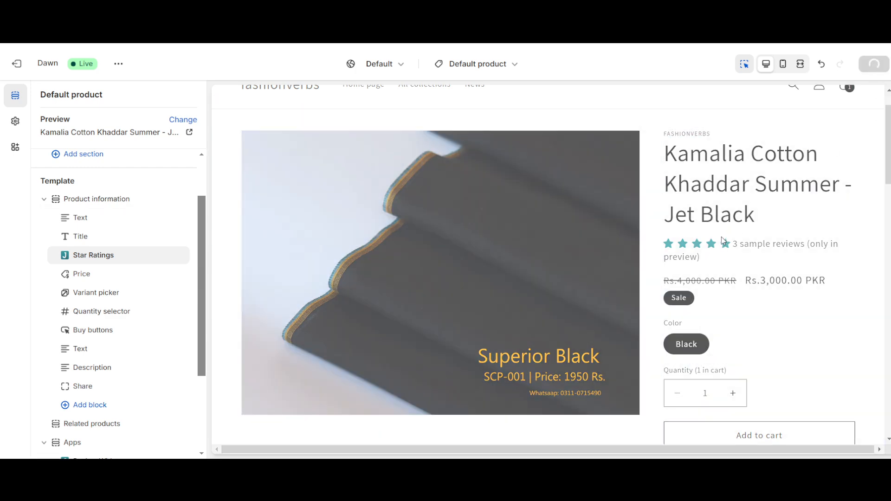
{"action": "scroll", "coordinate": [704, 249], "scroll_direction": "down", "scroll_amount": 20}
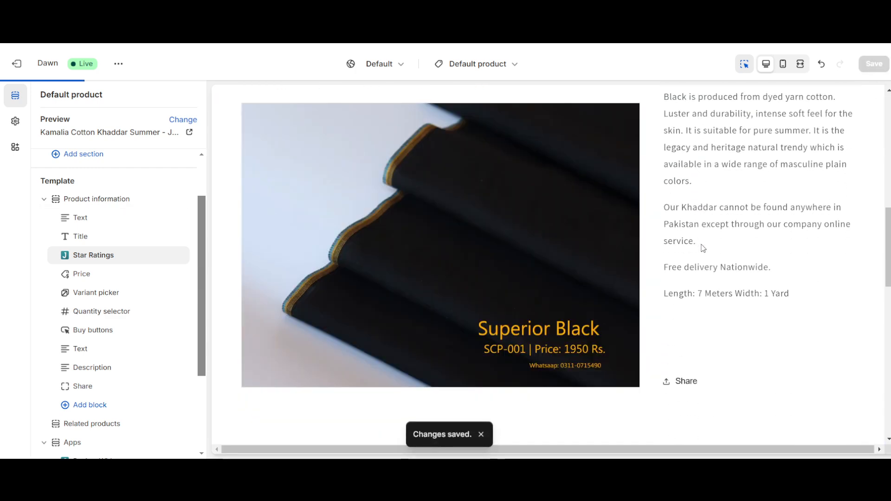
{"action": "scroll", "coordinate": [557, 226], "scroll_direction": "up", "scroll_amount": 7}
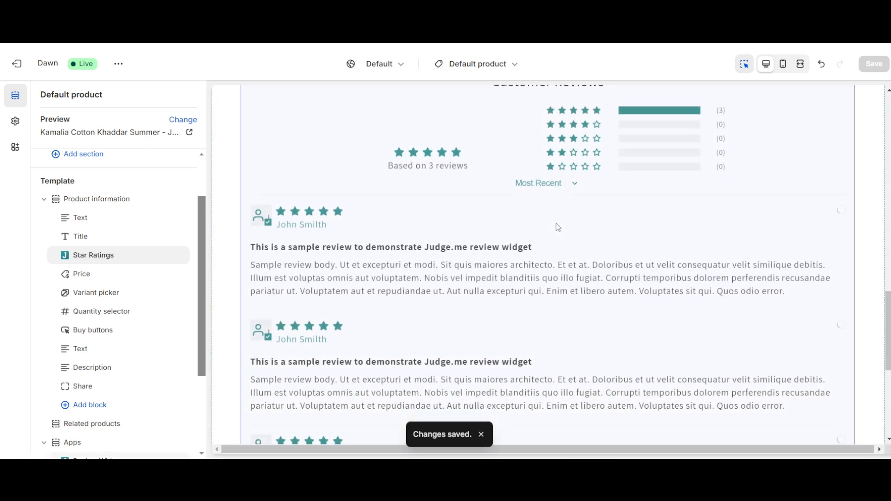
- Return to the Judge.me onboarding and continue past the Star Ratings Badge installation to Branding
{"action": "scroll", "coordinate": [556, 224], "scroll_direction": "up", "scroll_amount": 10}
{"action": "scroll", "coordinate": [507, 228], "scroll_direction": "up", "scroll_amount": 4}
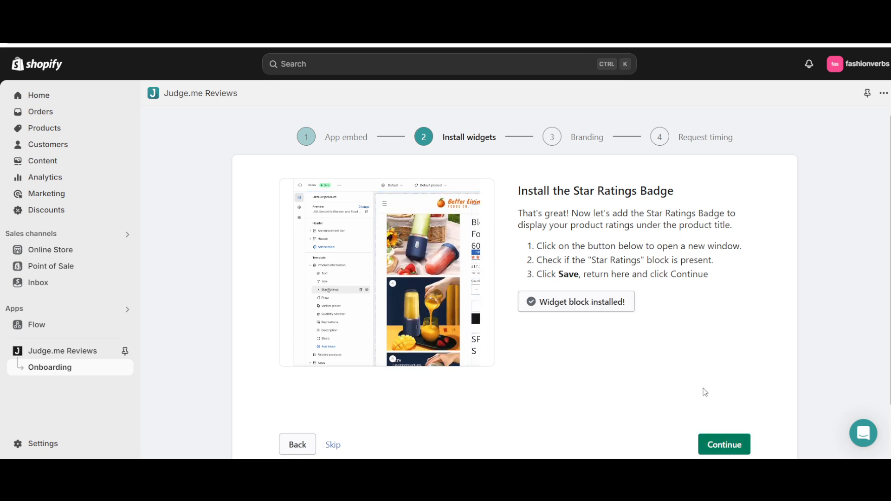
{"action": "left_click", "coordinate": [727, 446]}
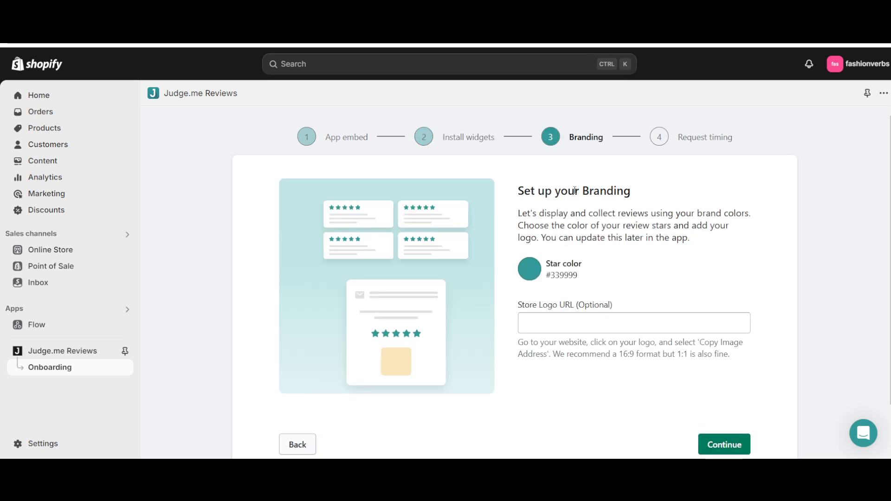
- Try the yellow shade #E5F12B as the star color
{"action": "left_click", "coordinate": [537, 273]}
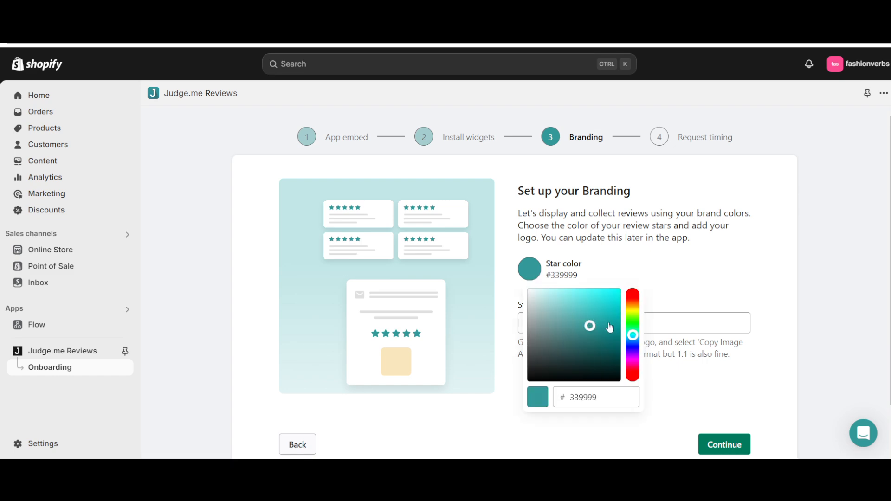
{"action": "left_click_drag", "start_coordinate": [638, 339], "coordinate": [605, 298]}
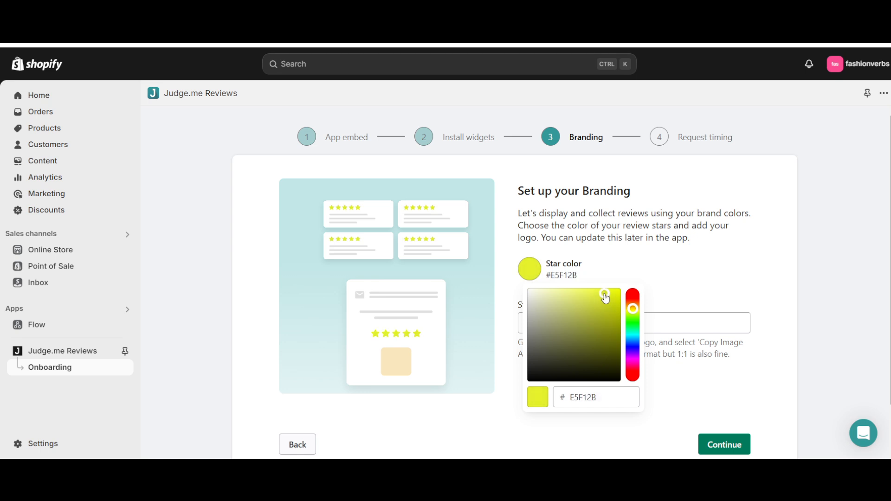
- Search Google in a new browser tab for "star rating color code"
{"action": "key", "text": "ctrl+t"}
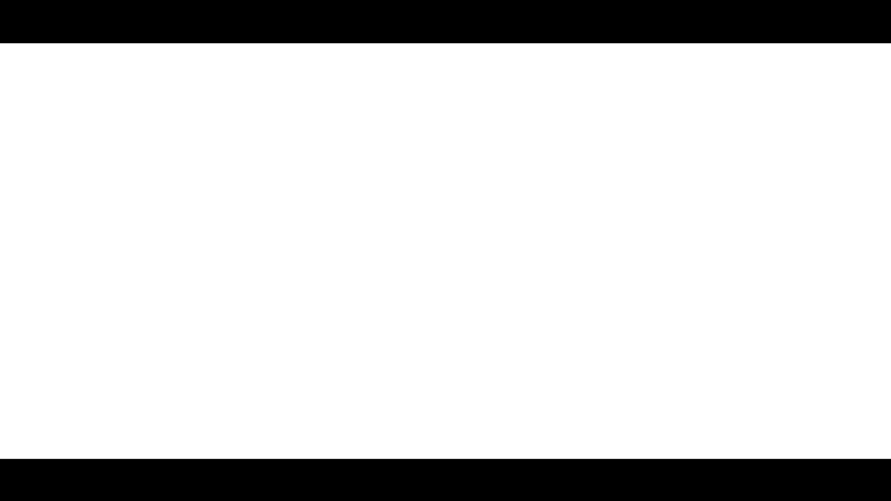
{"action": "type", "text": "star rating color"}
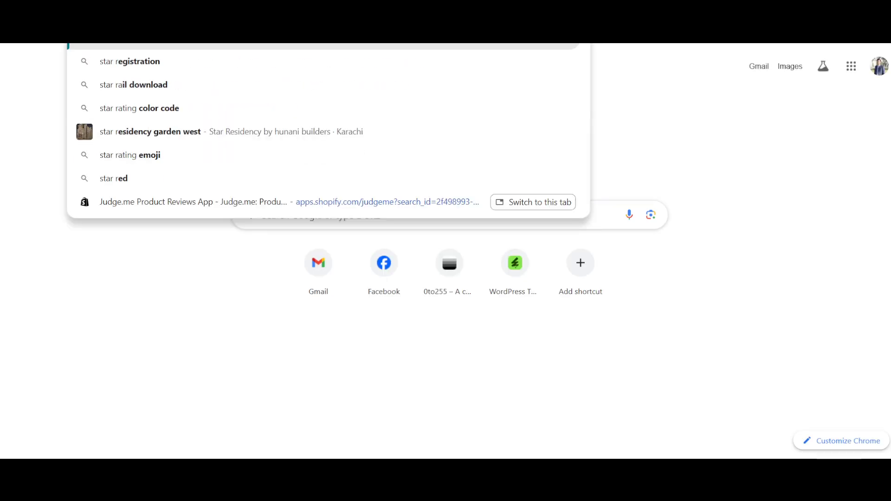
{"action": "type", "text": " code"}
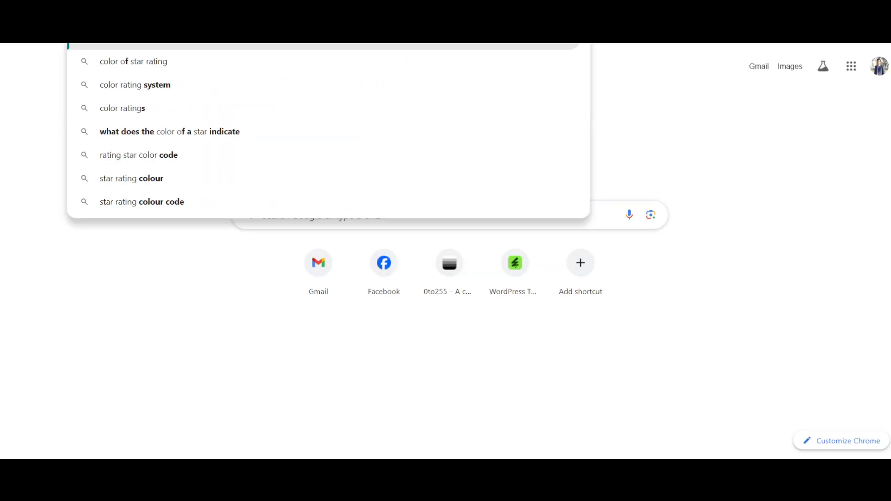
{"action": "key", "text": "Return"}
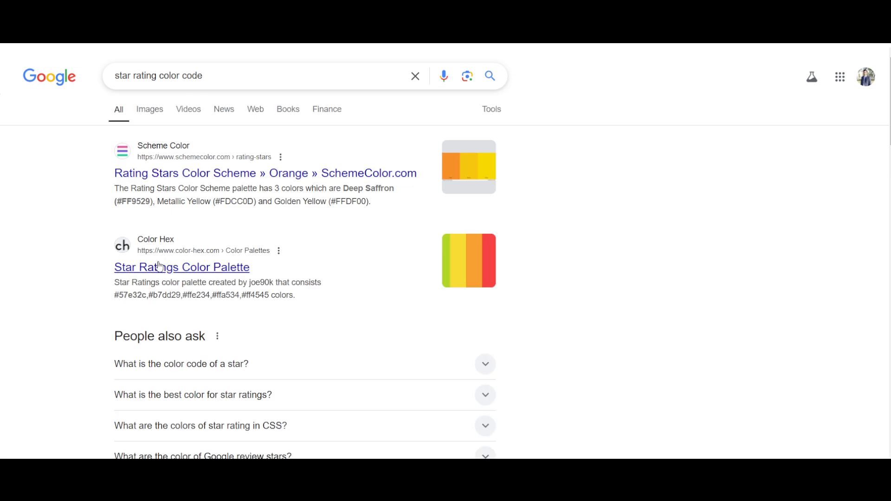
- Expand the related question "What is the color code of a star?" and read its answer
{"action": "scroll", "coordinate": [161, 291], "scroll_direction": "down", "scroll_amount": 5}
{"action": "left_click", "coordinate": [167, 168]}
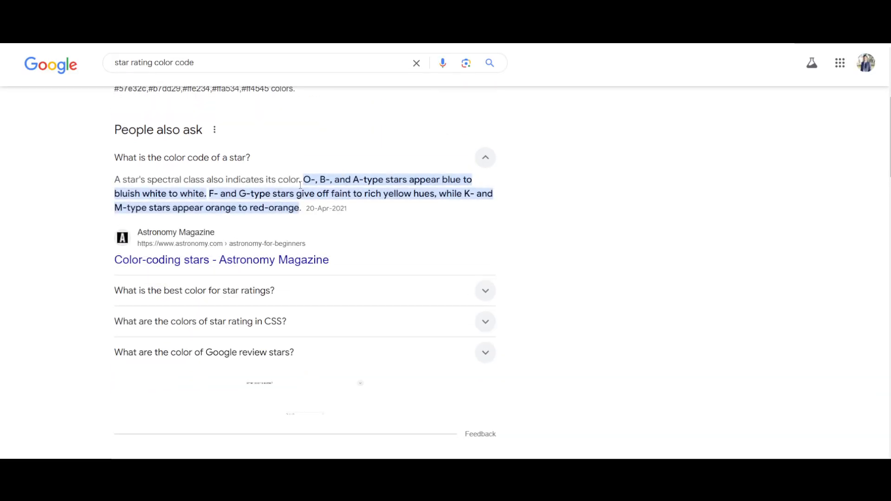
{"action": "left_click_drag", "start_coordinate": [305, 179], "coordinate": [416, 181]}
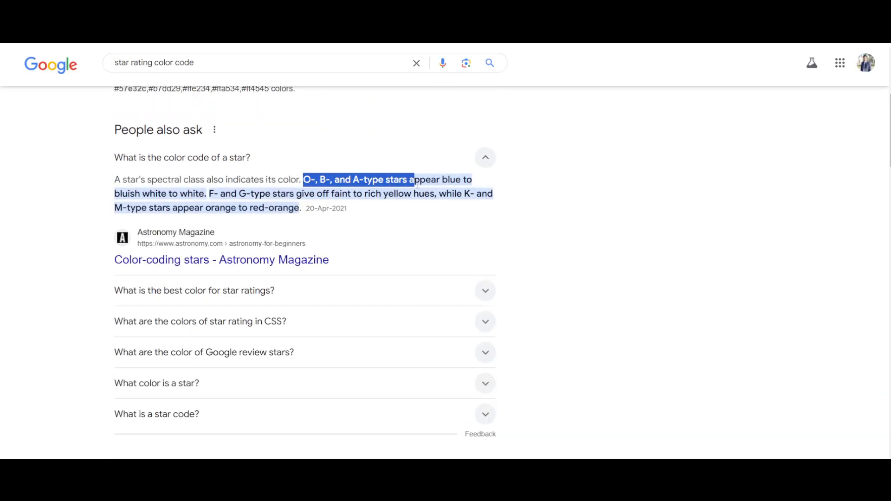
{"action": "left_click", "coordinate": [326, 193]}
{"action": "scroll", "coordinate": [303, 170], "scroll_direction": "up", "scroll_amount": 4}
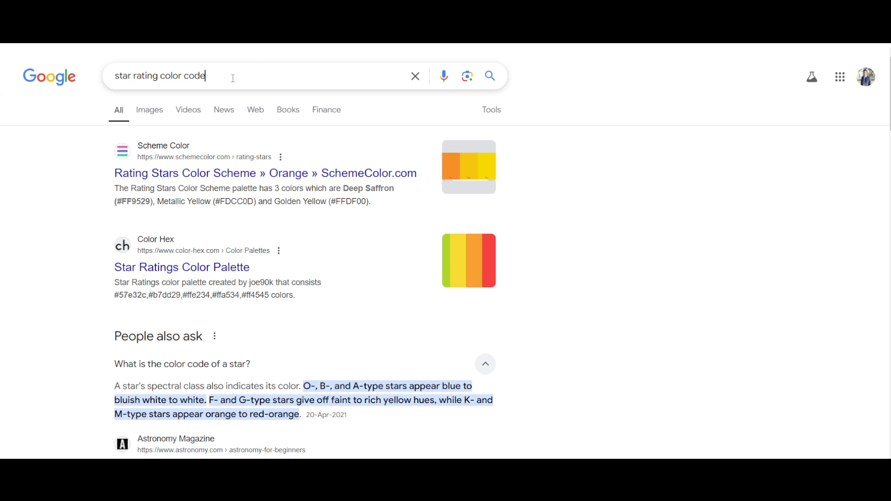
- Refine the Google search to "star rating color code in hex" and copy the hex code FFCC00
{"action": "type", "text": "in hex"}
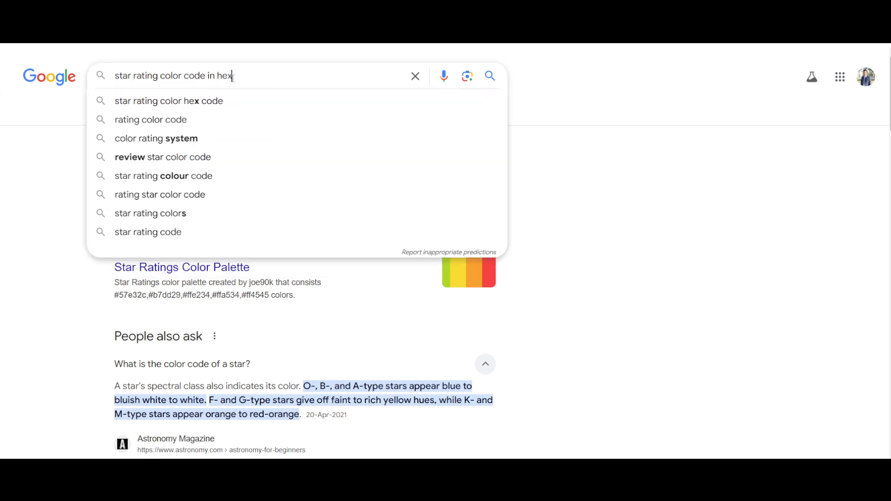
{"action": "key", "text": "Return"}
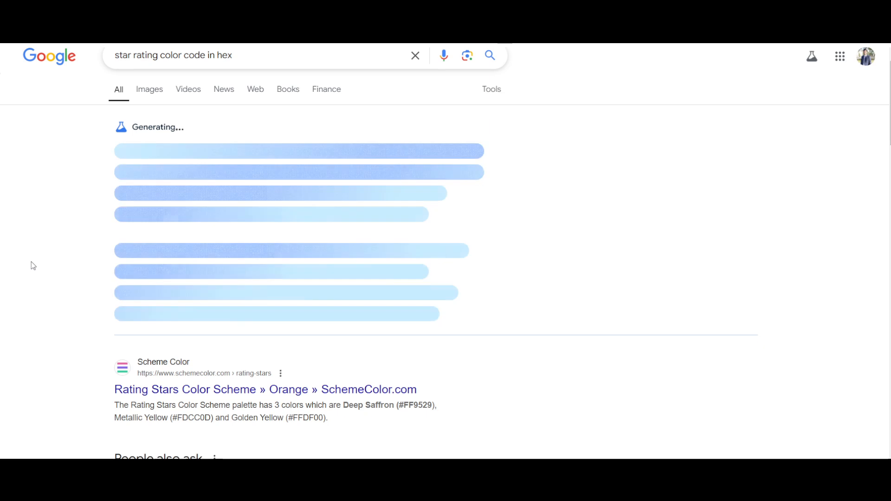
{"action": "double_click", "coordinate": [124, 163]}
{"action": "key", "text": "ctrl+c"}
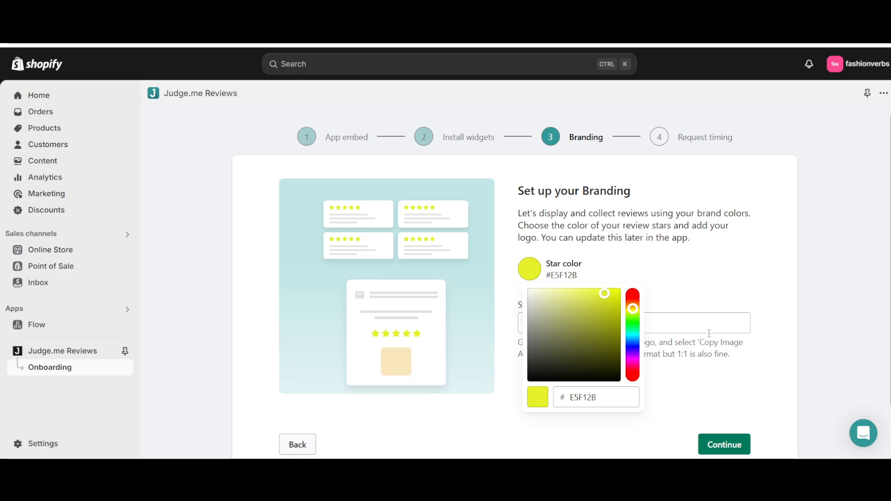
{"action": "left_click", "coordinate": [678, 317]}
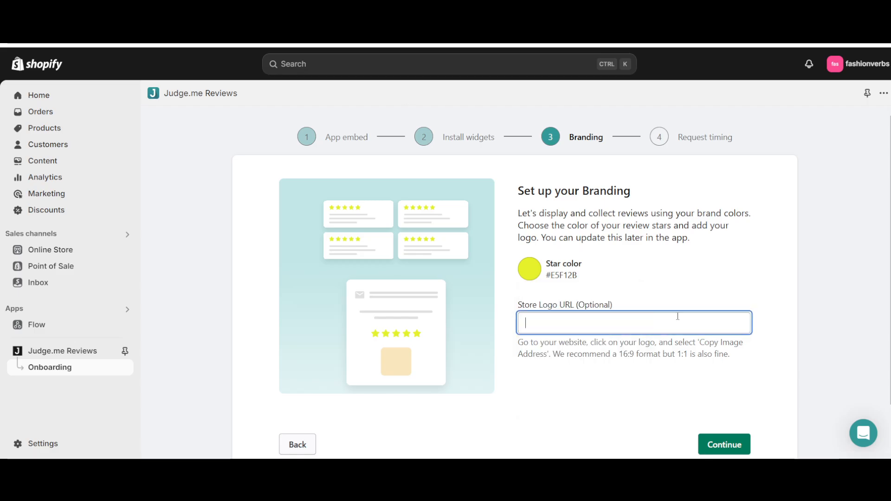
{"action": "key", "text": "ctrl+v"}
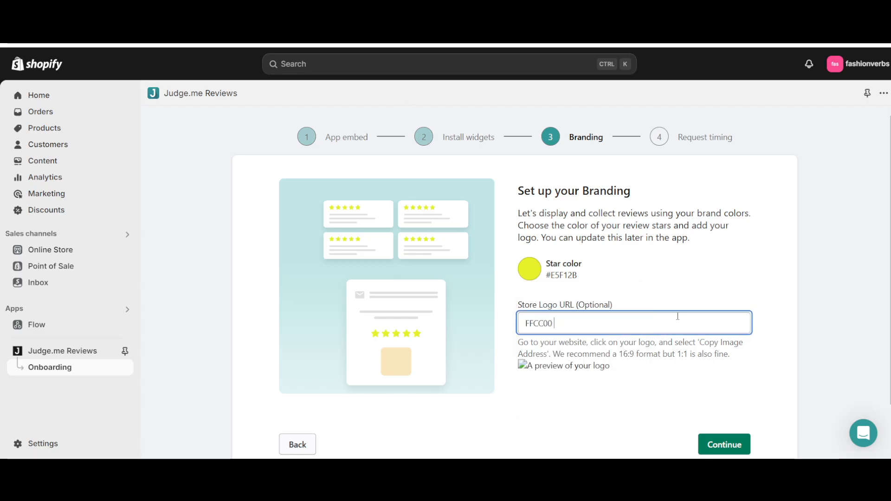
{"action": "double_click", "coordinate": [527, 324]}
{"action": "key", "text": "ctrl+c"}
{"action": "key", "text": "BackSpace"}
- Set the star color to #FFCC00 and continue to Request timing with the Store Logo URL left blank
{"action": "left_click", "coordinate": [531, 263]}
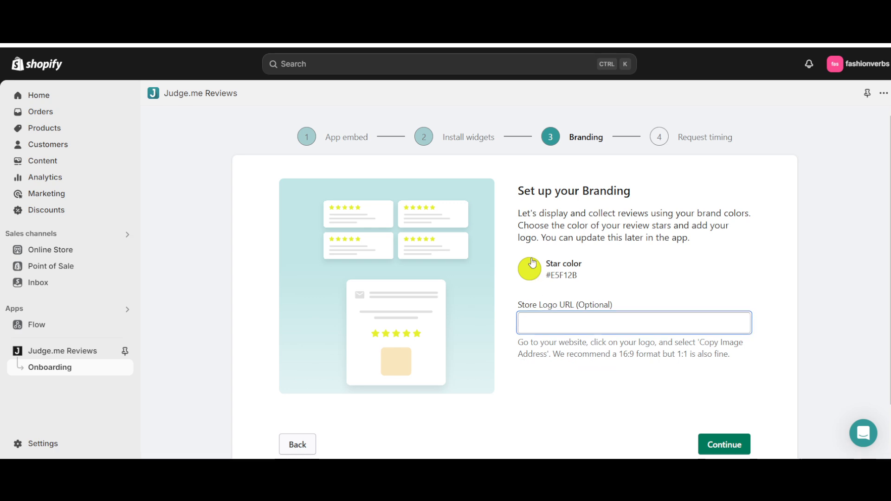
{"action": "left_click", "coordinate": [576, 400]}
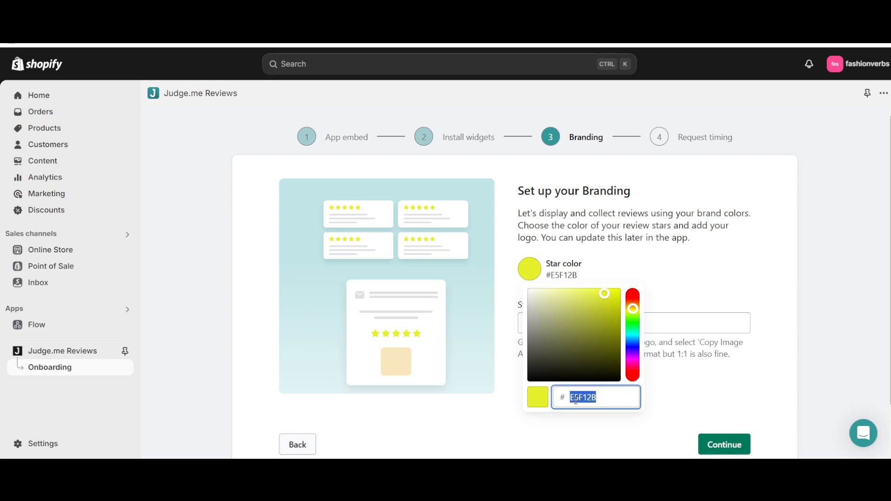
{"action": "key", "text": "ctrl+v"}
{"action": "left_click", "coordinate": [705, 414]}
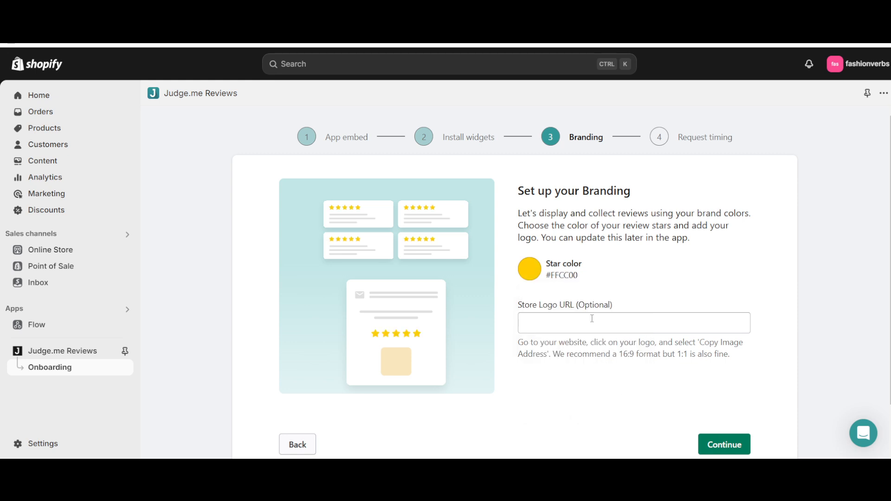
{"action": "left_click", "coordinate": [569, 319]}
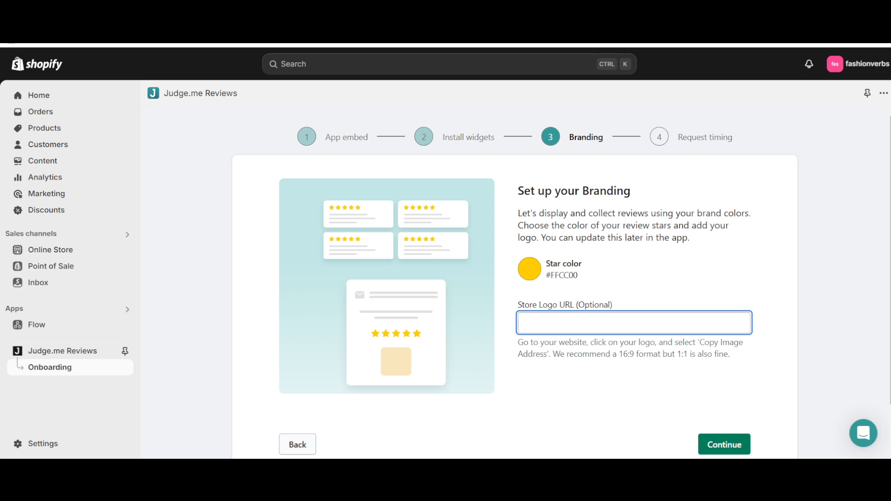
{"action": "left_click", "coordinate": [722, 444]}
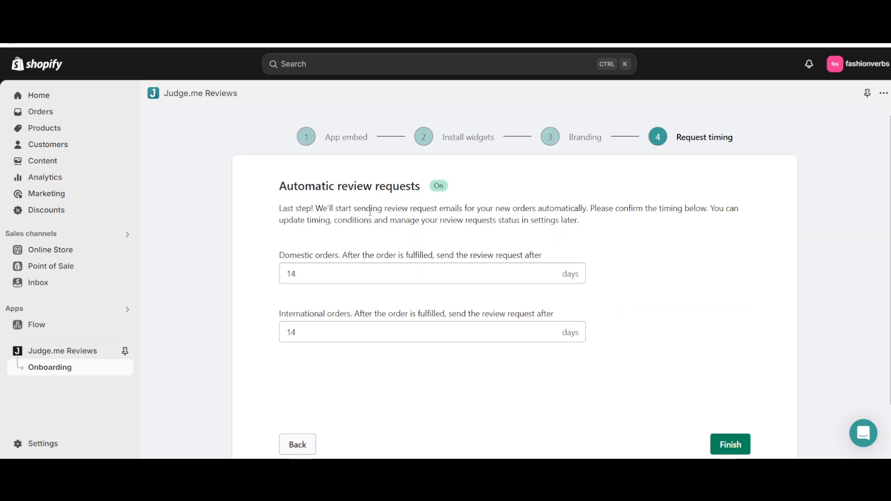
- Read the automatic review request details and set the delay for domestic orders to 3 days
{"action": "triple_click", "coordinate": [312, 185]}
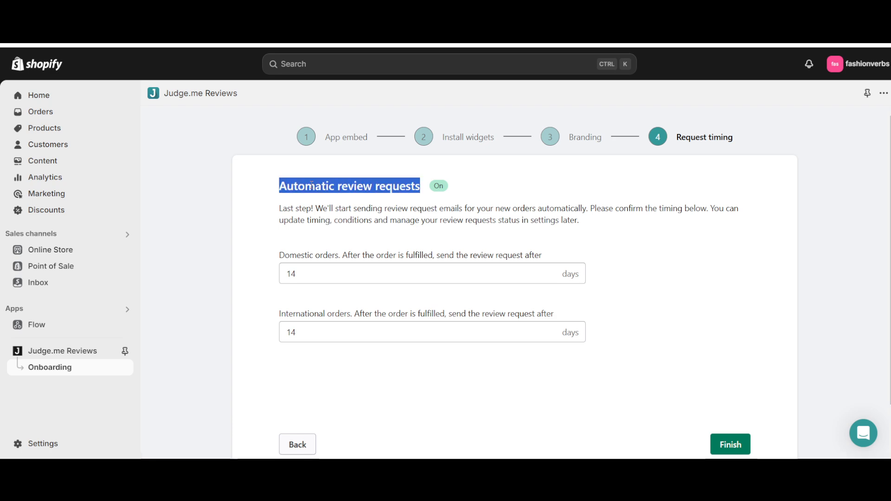
{"action": "left_click_drag", "start_coordinate": [287, 209], "coordinate": [731, 209]}
{"action": "left_click", "coordinate": [626, 207]}
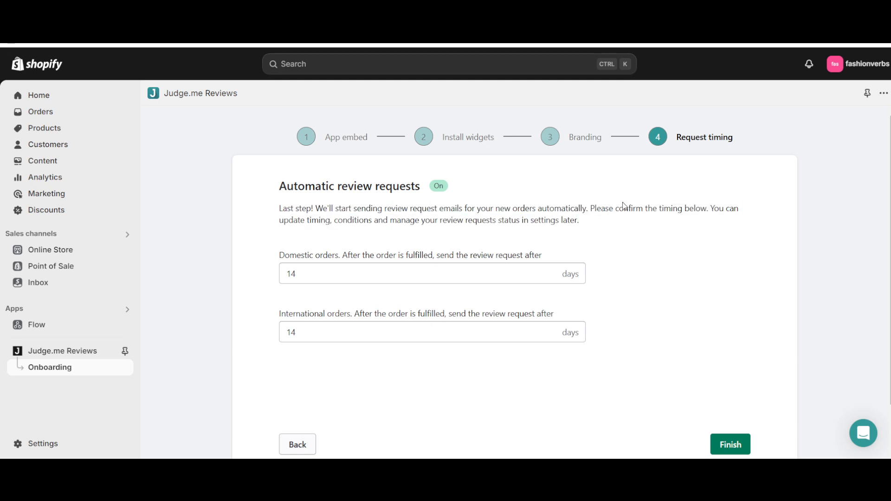
{"action": "left_click_drag", "start_coordinate": [348, 257], "coordinate": [541, 256]}
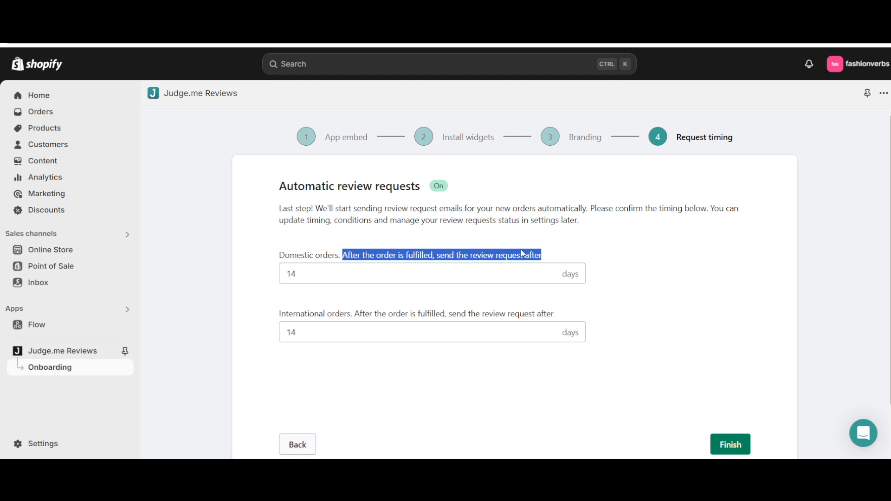
{"action": "triple_click", "coordinate": [534, 257]}
{"action": "double_click", "coordinate": [339, 278]}
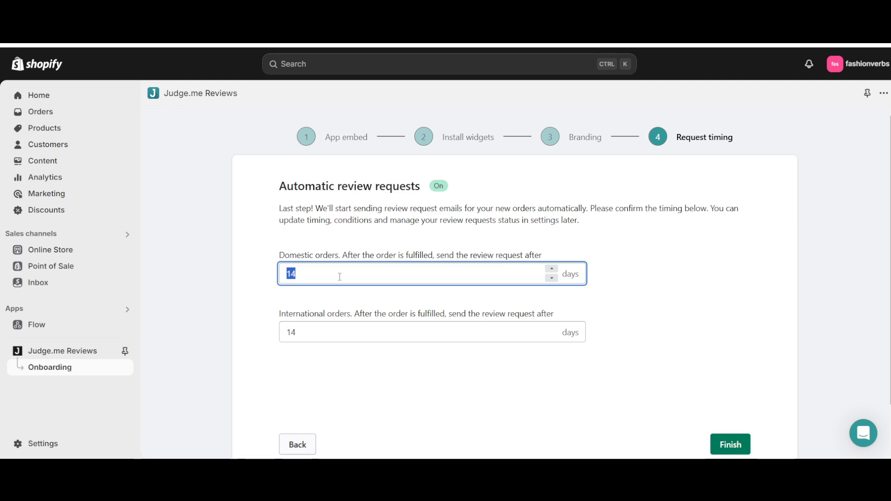
{"action": "key", "text": "BackSpace"}
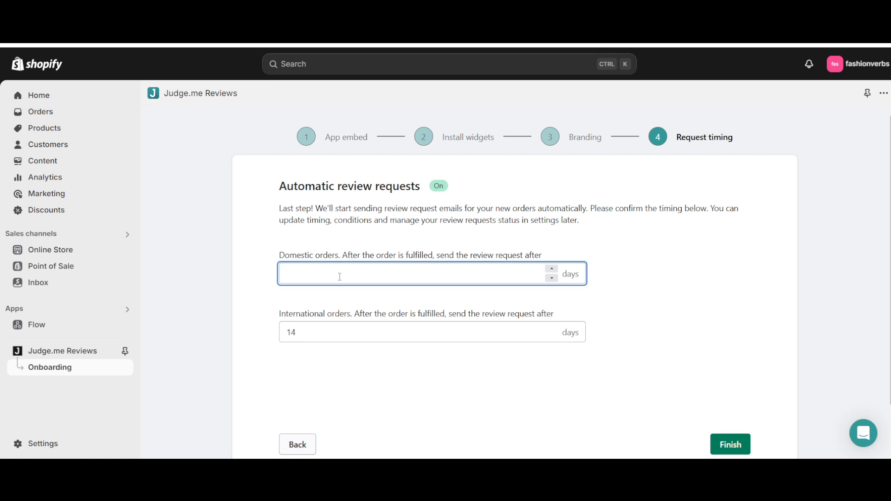
{"action": "type", "text": "3"}
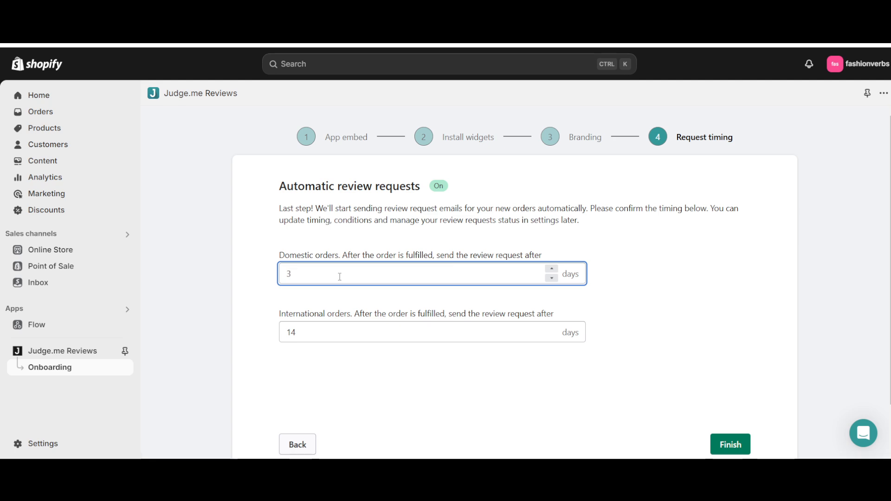
{"action": "left_click", "coordinate": [243, 235]}
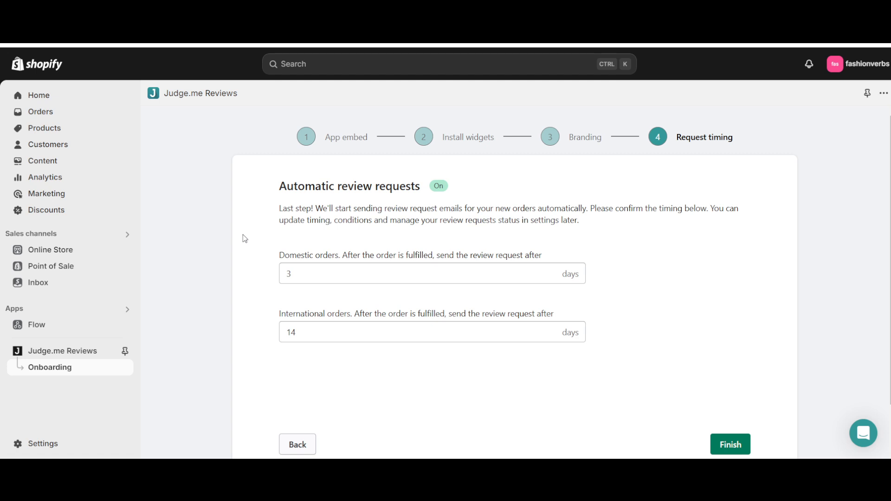
- Keep the review request delay for international orders at 14 days and finish the Judge.me onboarding
{"action": "left_click", "coordinate": [323, 335]}
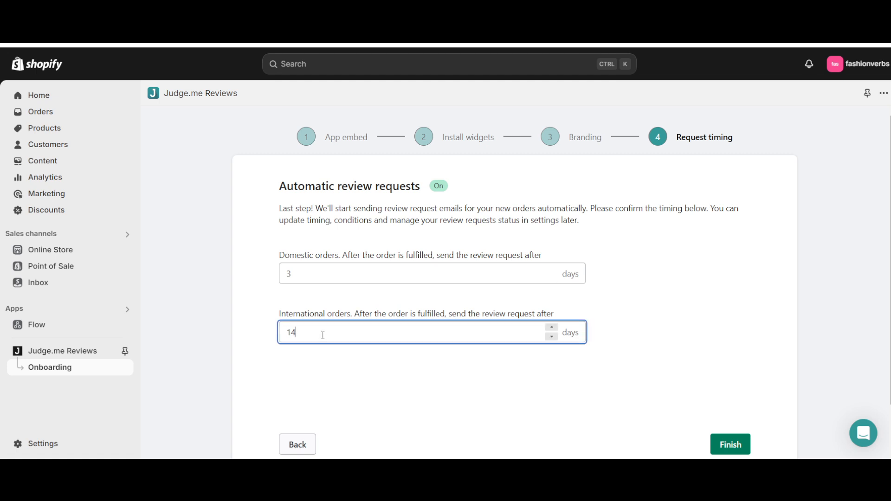
{"action": "key", "text": "ctrl+a"}
{"action": "left_click", "coordinate": [323, 335]}
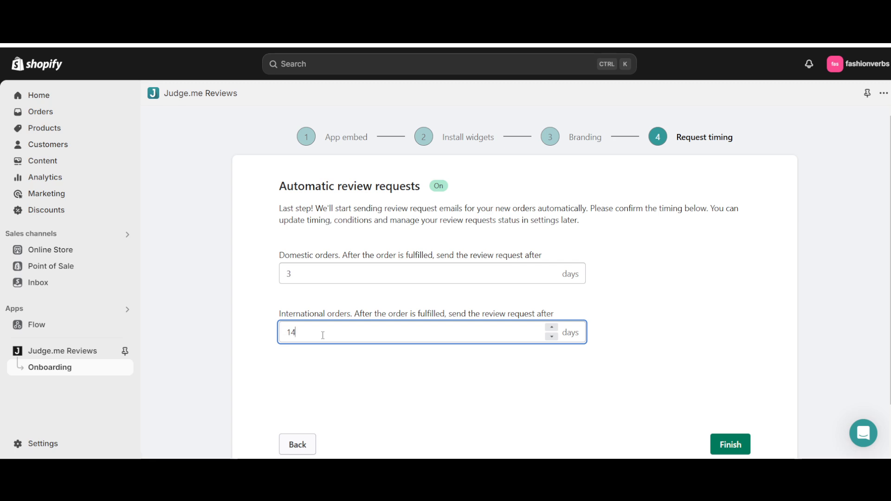
{"action": "left_click", "coordinate": [697, 324]}
{"action": "left_click", "coordinate": [727, 445]}
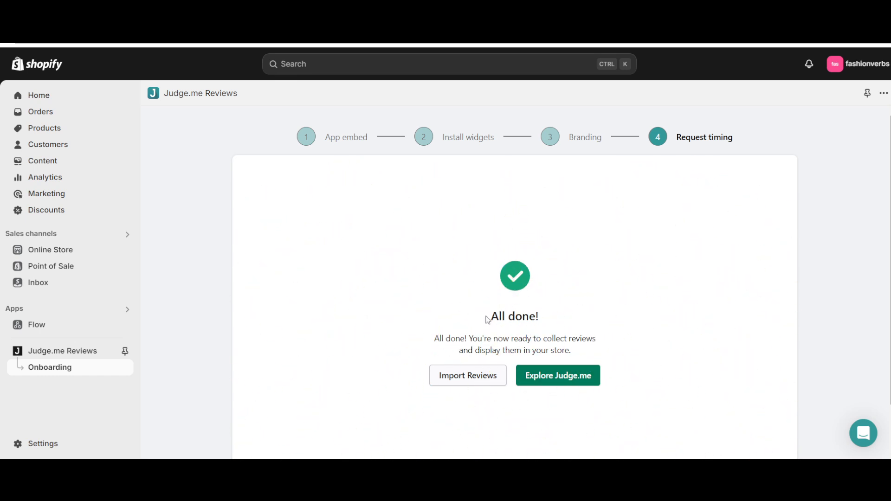
- Go on to the Judge.me dashboard using the Free plan and collapse the Set up Judge.me checklist
{"action": "left_click_drag", "start_coordinate": [487, 319], "coordinate": [567, 339]}
{"action": "triple_click", "coordinate": [513, 337]}
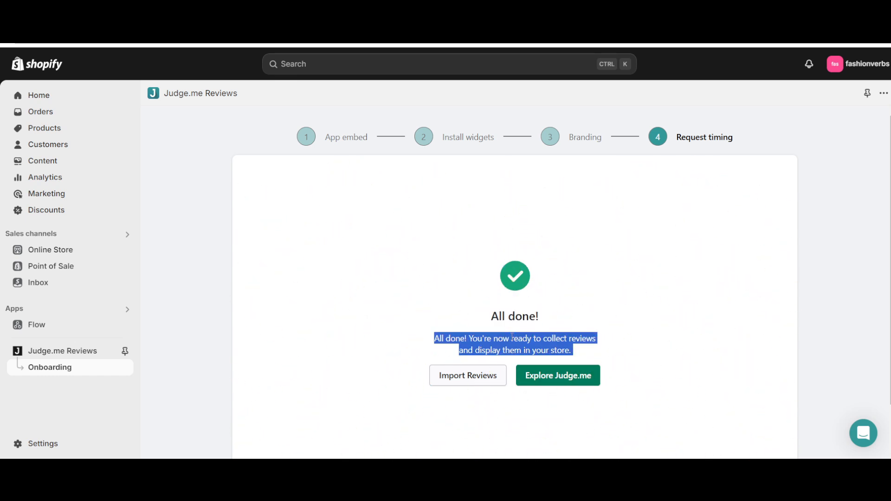
{"action": "left_click", "coordinate": [551, 379]}
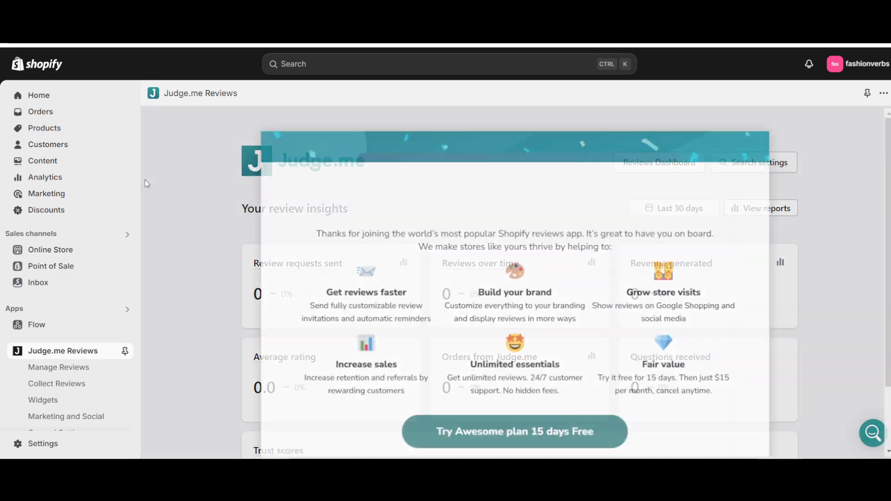
{"action": "scroll", "coordinate": [487, 445], "scroll_direction": "down", "scroll_amount": 2}
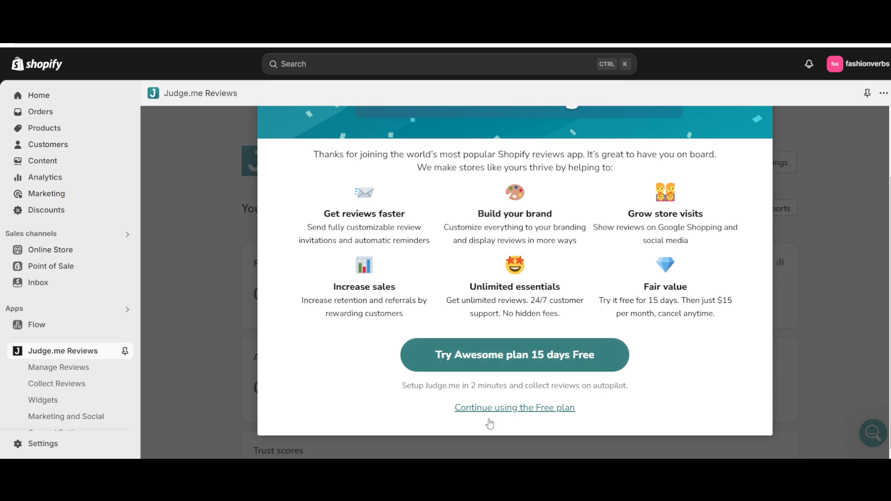
{"action": "left_click", "coordinate": [505, 416]}
{"action": "scroll", "coordinate": [333, 213], "scroll_direction": "down", "scroll_amount": 1}
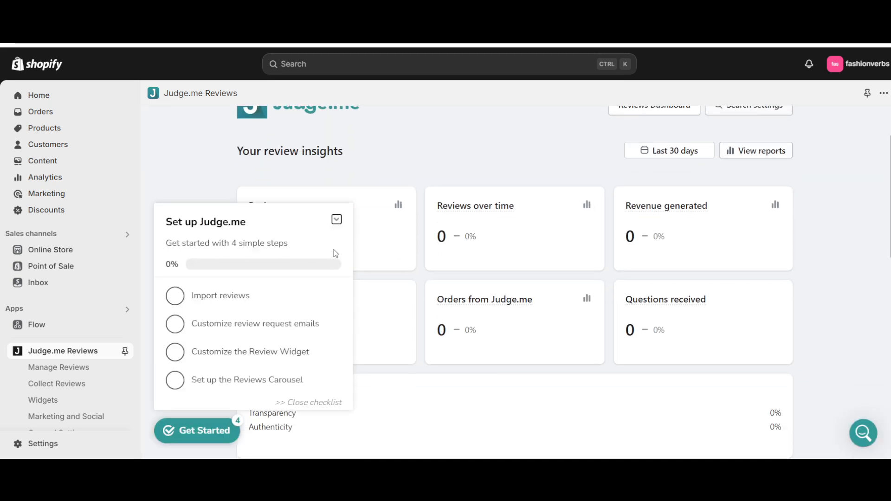
{"action": "left_click", "coordinate": [336, 219]}
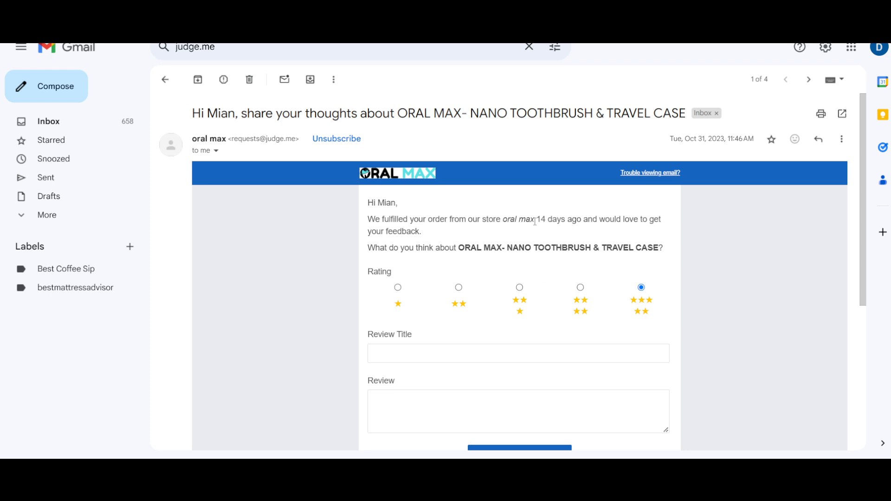
- Read the greeting, order message and product question in the Judge.me review request email in Gmail
{"action": "scroll", "coordinate": [486, 201], "scroll_direction": "down", "scroll_amount": 1}
{"action": "scroll", "coordinate": [485, 200], "scroll_direction": "up", "scroll_amount": 1}
{"action": "triple_click", "coordinate": [367, 203]}
{"action": "double_click", "coordinate": [395, 220]}
{"action": "triple_click", "coordinate": [395, 219]}
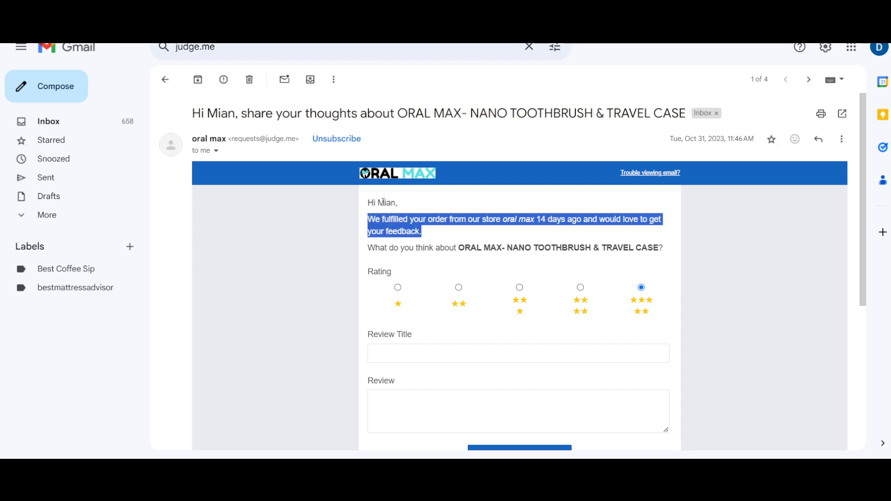
{"action": "double_click", "coordinate": [386, 203]}
{"action": "triple_click", "coordinate": [381, 203]}
{"action": "left_click", "coordinate": [377, 222]}
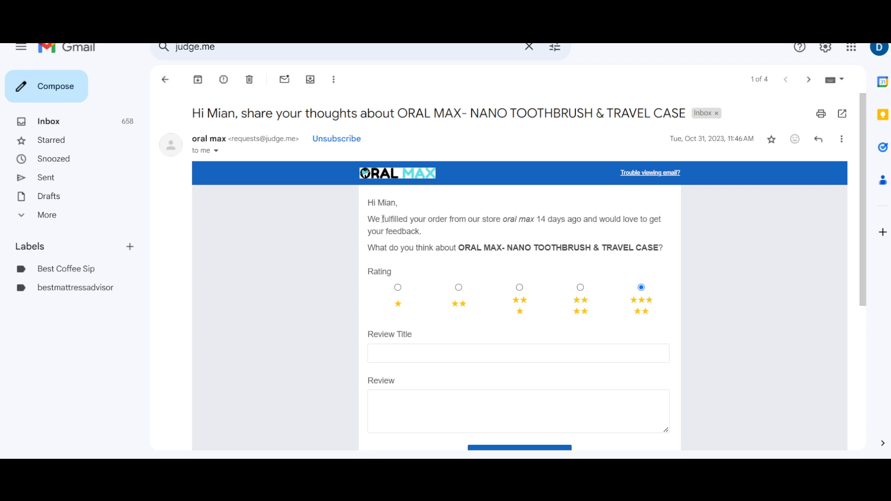
{"action": "left_click_drag", "start_coordinate": [384, 220], "coordinate": [438, 220]}
{"action": "left_click", "coordinate": [488, 216]}
{"action": "left_click_drag", "start_coordinate": [539, 220], "coordinate": [619, 223]}
{"action": "triple_click", "coordinate": [619, 223]}
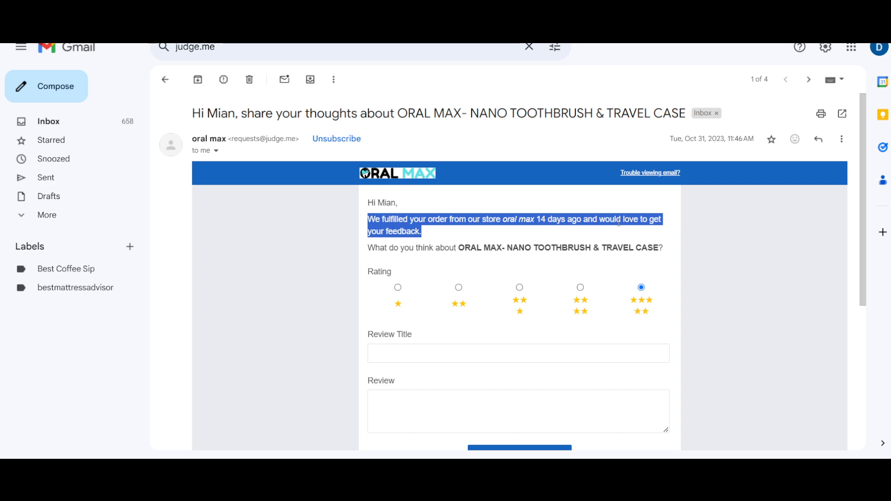
{"action": "triple_click", "coordinate": [470, 253]}
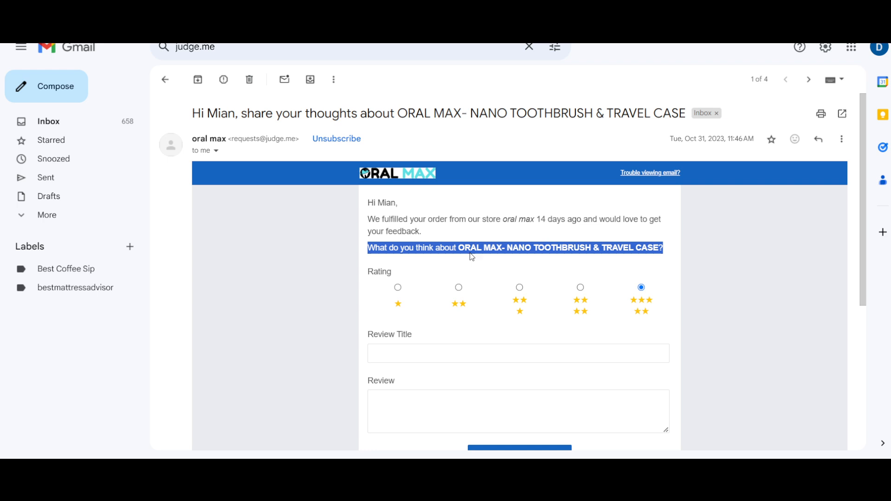
- Examine the product name and the review form below it in the request email
{"action": "scroll", "coordinate": [470, 257], "scroll_direction": "down", "scroll_amount": 1}
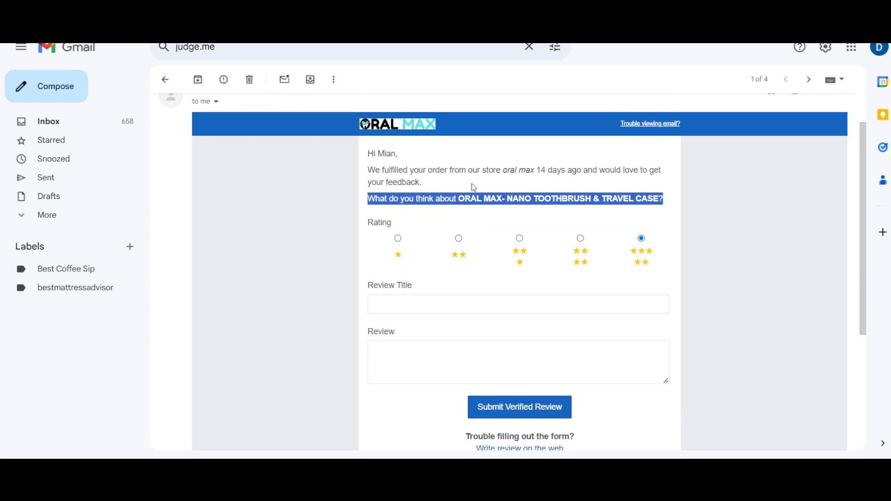
{"action": "triple_click", "coordinate": [607, 203]}
{"action": "double_click", "coordinate": [612, 197]}
{"action": "left_click", "coordinate": [559, 190]}
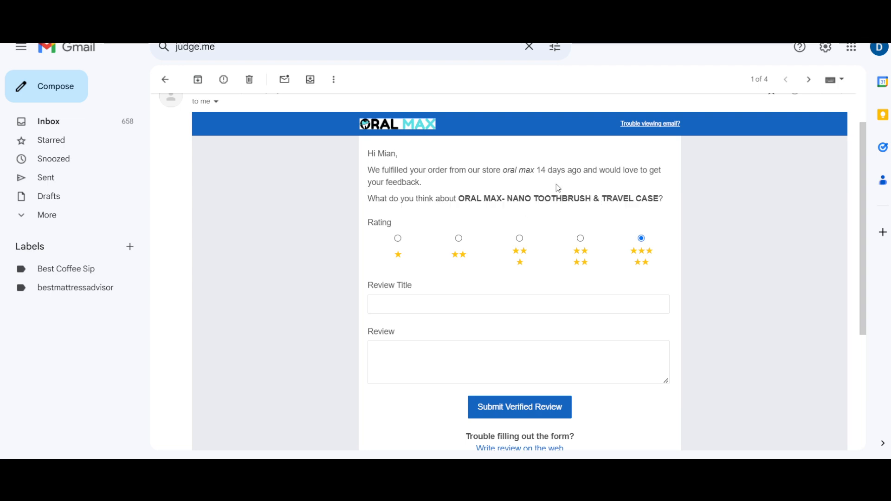
{"action": "double_click", "coordinate": [587, 195]}
{"action": "left_click", "coordinate": [587, 194]}
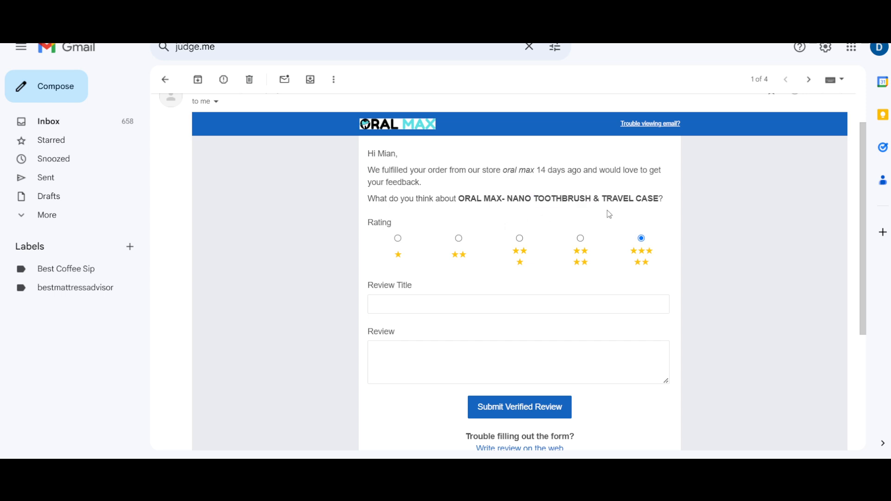
{"action": "double_click", "coordinate": [637, 199]}
{"action": "double_click", "coordinate": [617, 199]}
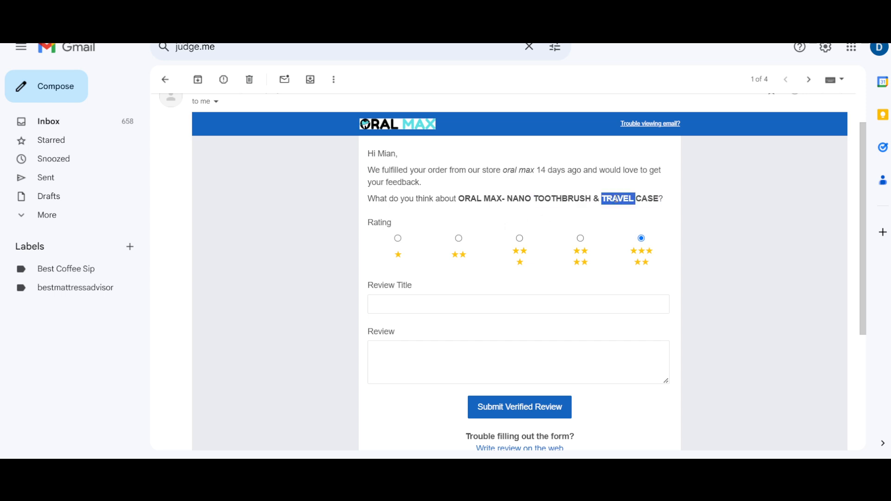
{"action": "double_click", "coordinate": [653, 199]}
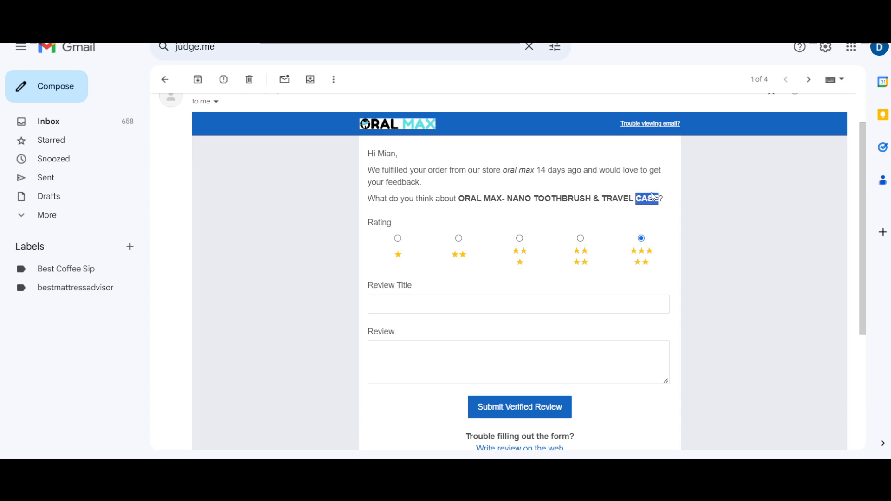
{"action": "left_click", "coordinate": [548, 200]}
- Try the one-, three- and four-star ratings and settle on five stars for the toothbrush product
{"action": "left_click", "coordinate": [402, 245]}
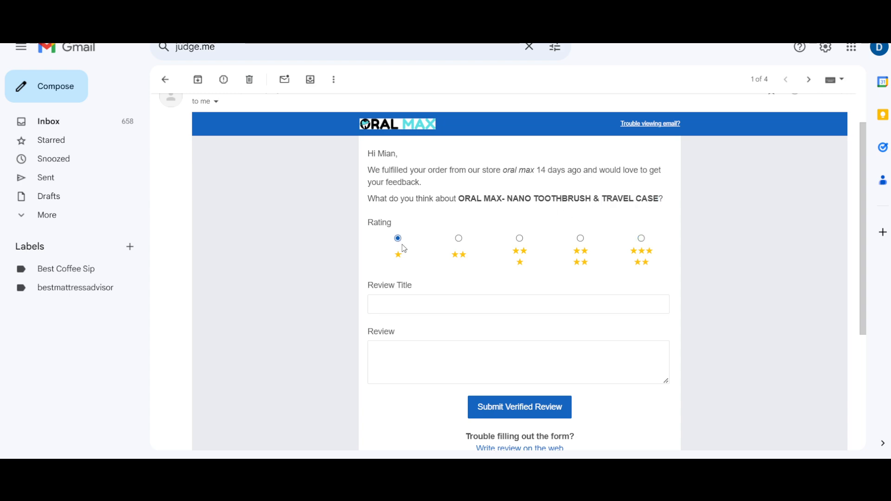
{"action": "left_click", "coordinate": [522, 246]}
{"action": "left_click", "coordinate": [579, 254]}
{"action": "left_click", "coordinate": [643, 239]}
{"action": "scroll", "coordinate": [484, 332], "scroll_direction": "down", "scroll_amount": 1}
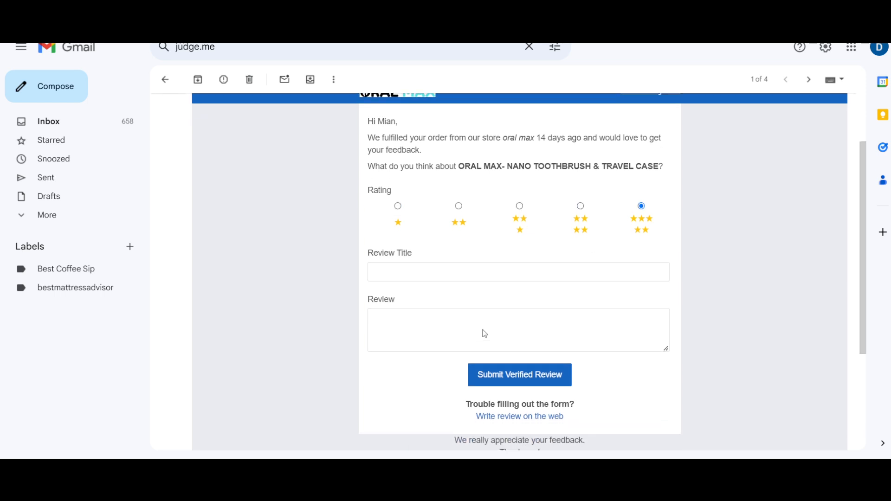
- Enter "Good Experience" as the review title
{"action": "left_click", "coordinate": [420, 276]}
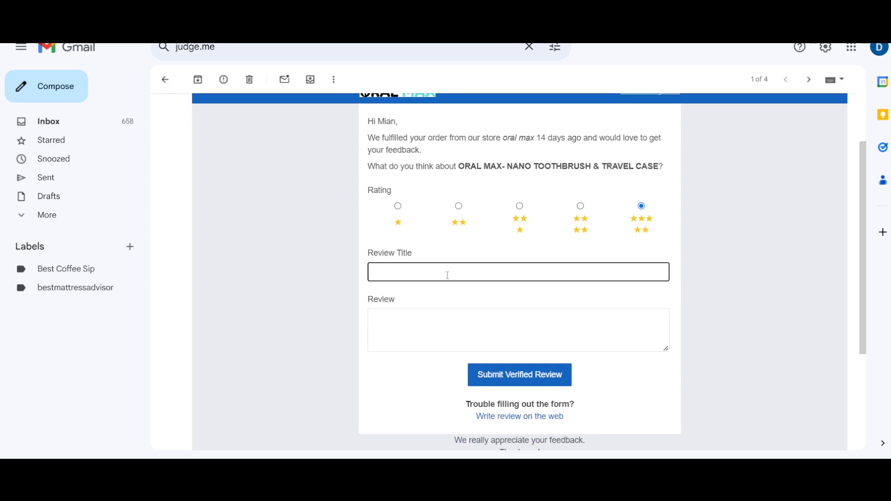
{"action": "type", "text": "Good "}
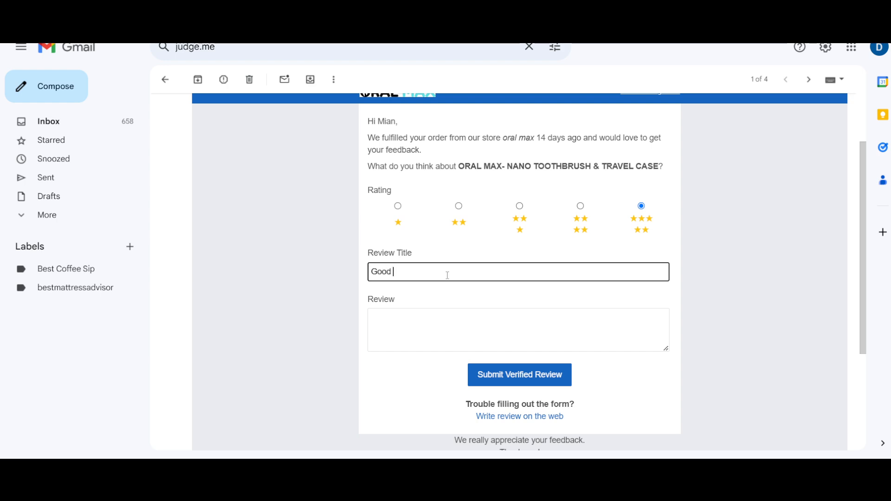
{"action": "type", "text": "Experience"}
- Write the review "I highly recommended the product, its soft, high quality and good tooth cleaning brush for overall dental care."
{"action": "left_click", "coordinate": [424, 336]}
{"action": "type", "text": "I hi"}
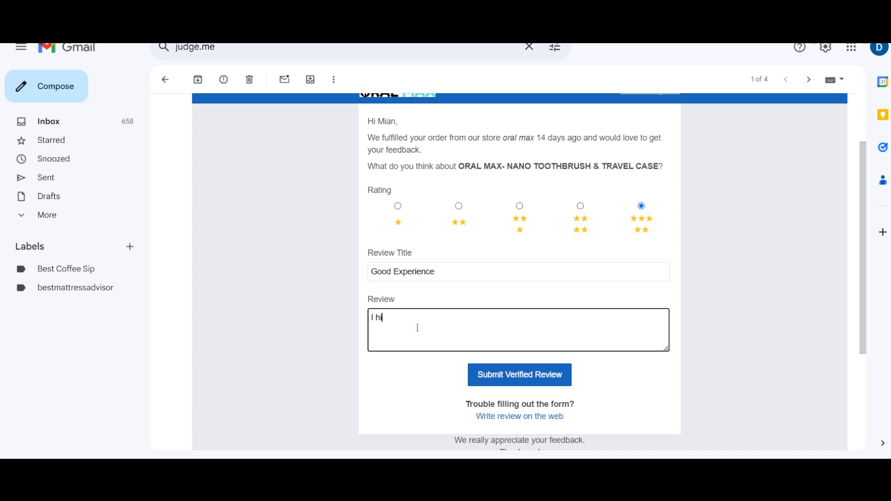
{"action": "type", "text": "ghly recommended the produ"}
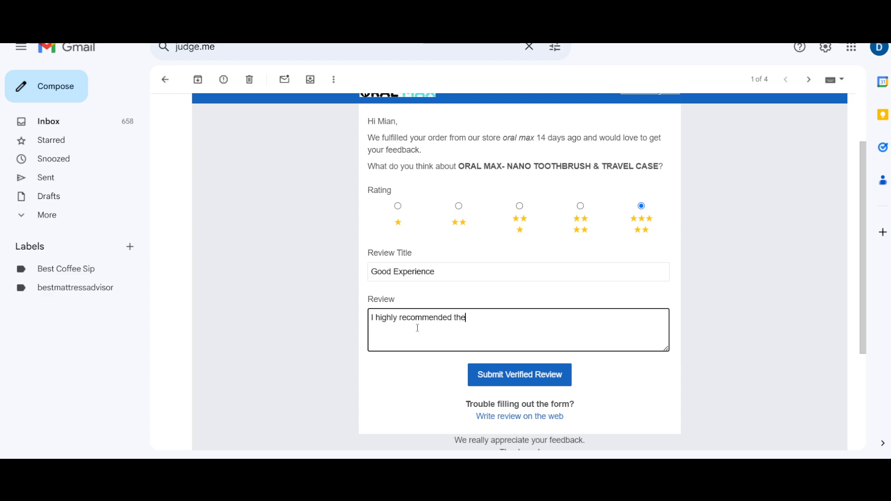
{"action": "key", "text": "BackSpace"}
{"action": "type", "text": "uct, its soft "}
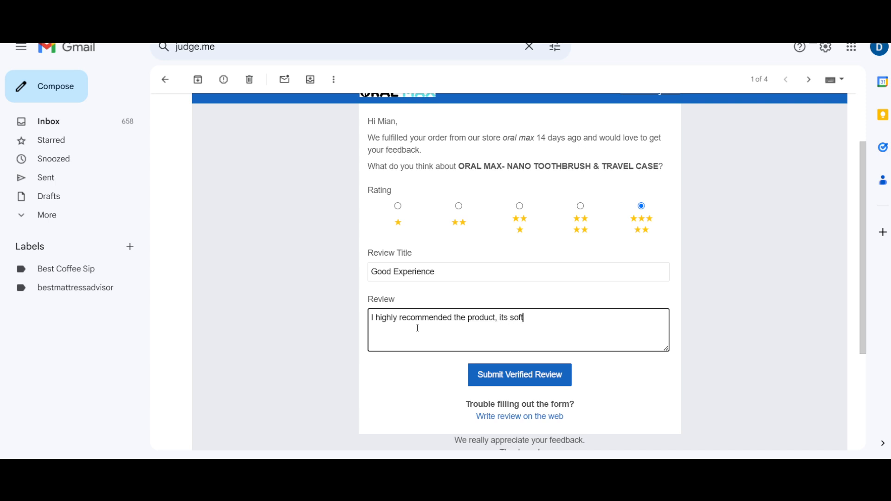
{"action": "type", "text": ", high quality and good c"}
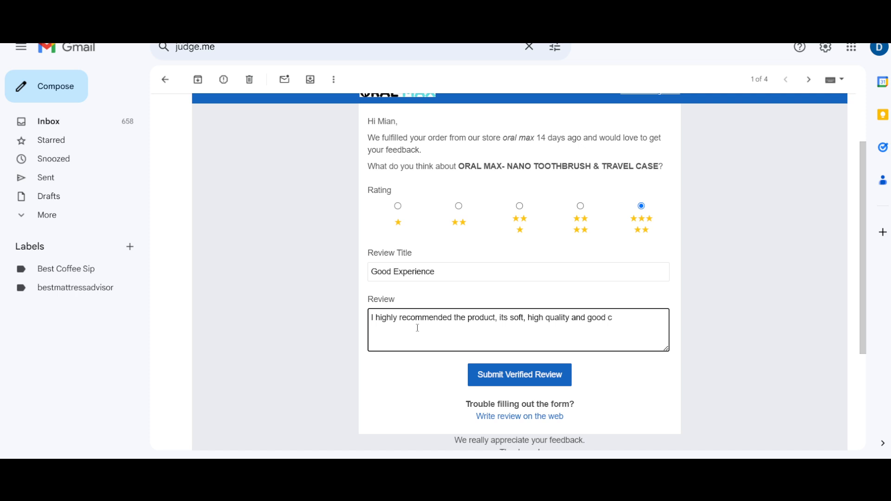
{"action": "key", "text": "BackSpace"}
{"action": "type", "text": "tooth cleaning brush for overal"}
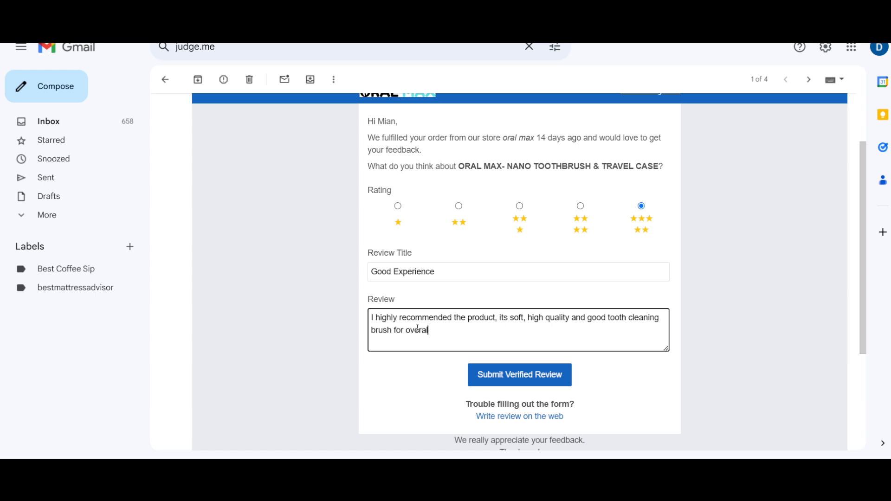
{"action": "type", "text": "l detntal care."}
- Try to submit the verified review, agree to send the information to the external page, and read the response
{"action": "left_click", "coordinate": [532, 376]}
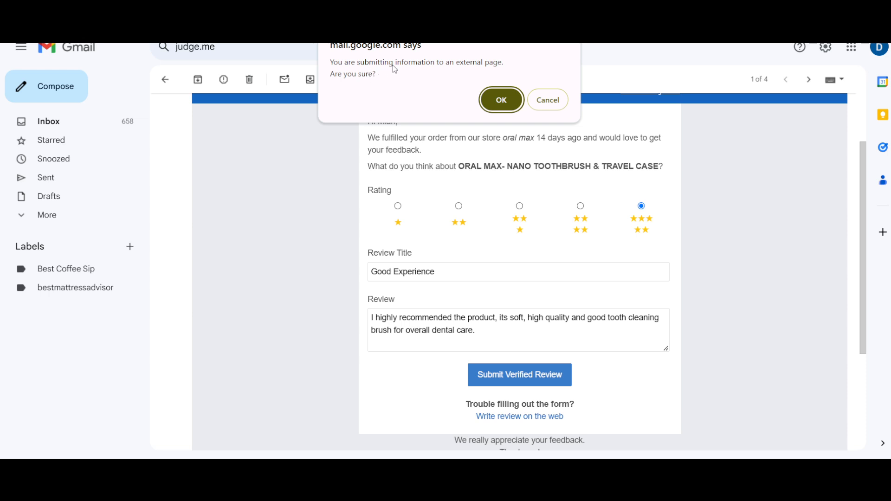
{"action": "left_click", "coordinate": [492, 99]}
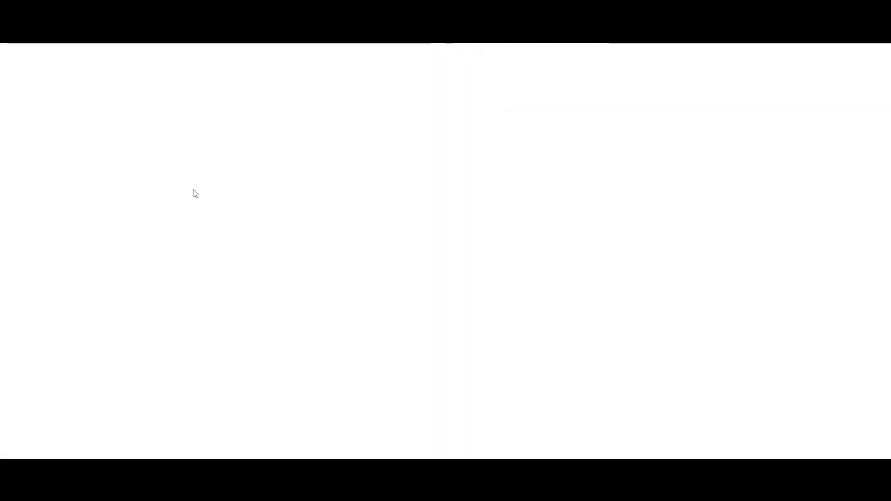
{"action": "left_click_drag", "start_coordinate": [402, 116], "coordinate": [389, 137]}
{"action": "left_click", "coordinate": [514, 136]}
{"action": "left_click", "coordinate": [438, 134]}
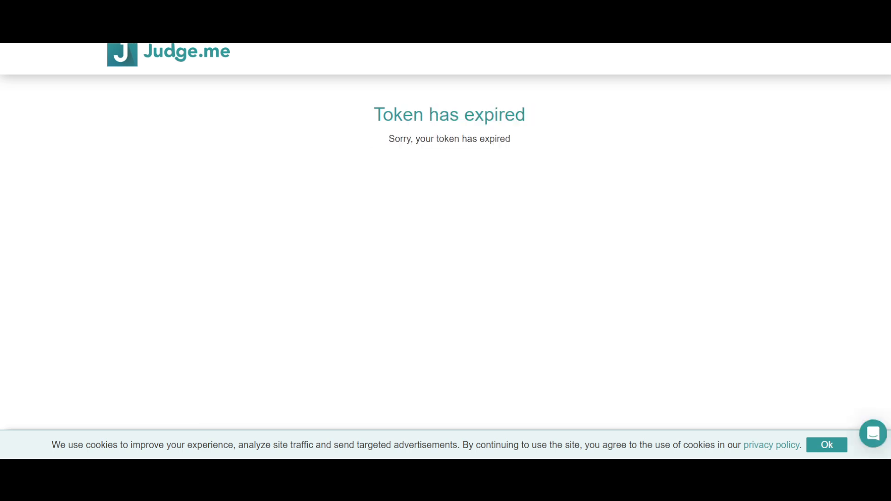
- Return to the review request email in Gmail and check its sent date and the filled-in review form
{"action": "left_click", "coordinate": [130, 4]}
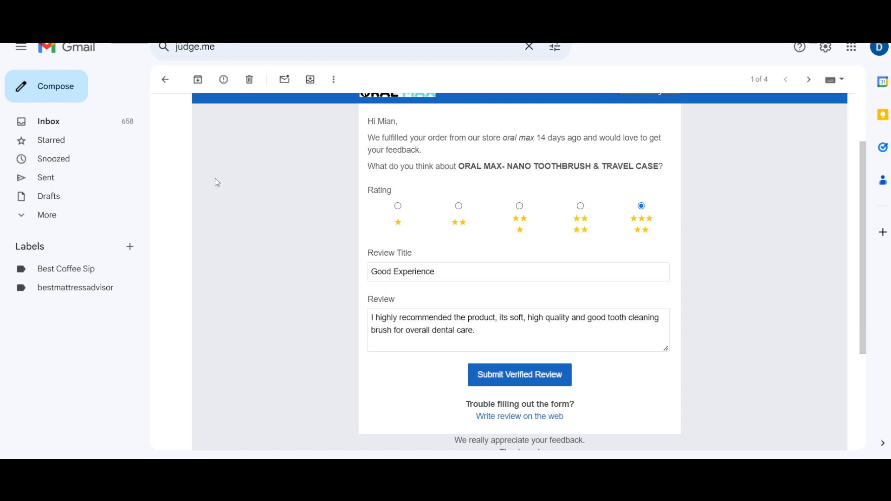
{"action": "scroll", "coordinate": [458, 291], "scroll_direction": "up", "scroll_amount": 2}
{"action": "scroll", "coordinate": [471, 252], "scroll_direction": "down", "scroll_amount": 3}
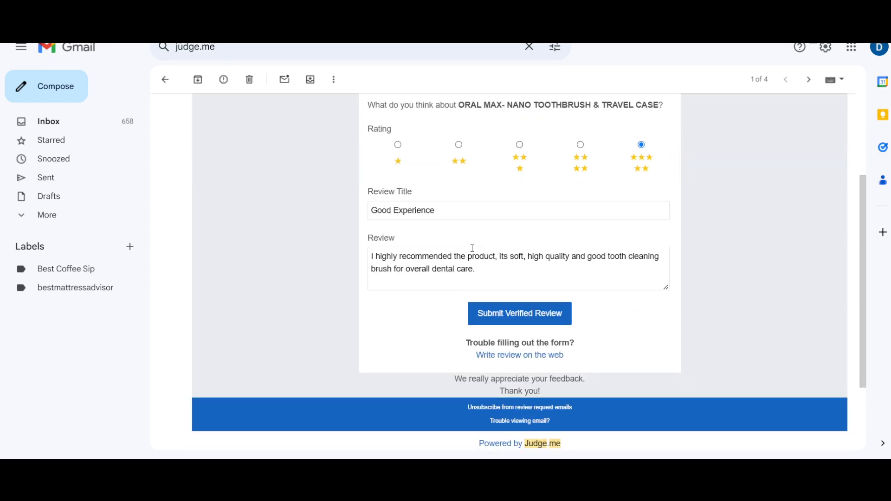
{"action": "scroll", "coordinate": [473, 248], "scroll_direction": "up", "scroll_amount": 3}
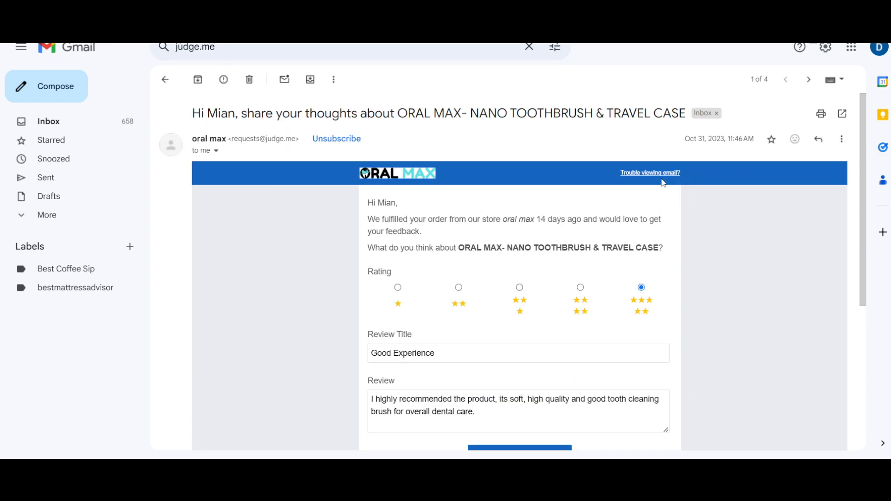
{"action": "triple_click", "coordinate": [701, 148]}
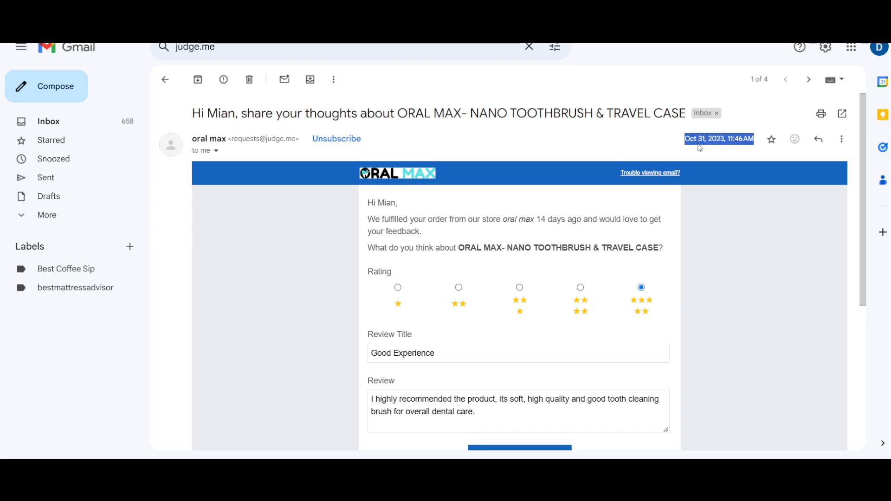
{"action": "left_click", "coordinate": [701, 148]}
{"action": "scroll", "coordinate": [455, 308], "scroll_direction": "down", "scroll_amount": 1}
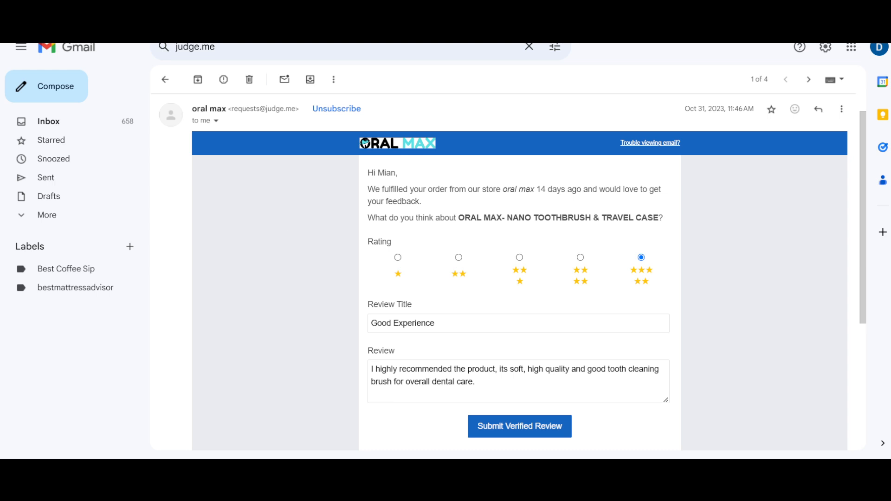
{"action": "scroll", "coordinate": [253, 247], "scroll_direction": "up", "scroll_amount": 1}
{"action": "scroll", "coordinate": [253, 247], "scroll_direction": "down", "scroll_amount": 2}
{"action": "scroll", "coordinate": [253, 246], "scroll_direction": "up", "scroll_amount": 1}
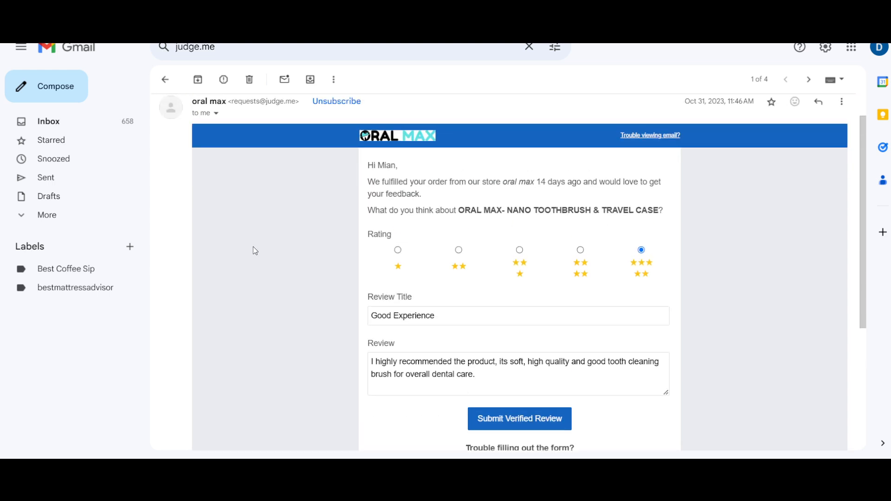
{"action": "scroll", "coordinate": [253, 247], "scroll_direction": "up", "scroll_amount": 1}
{"action": "scroll", "coordinate": [254, 247], "scroll_direction": "down", "scroll_amount": 3}
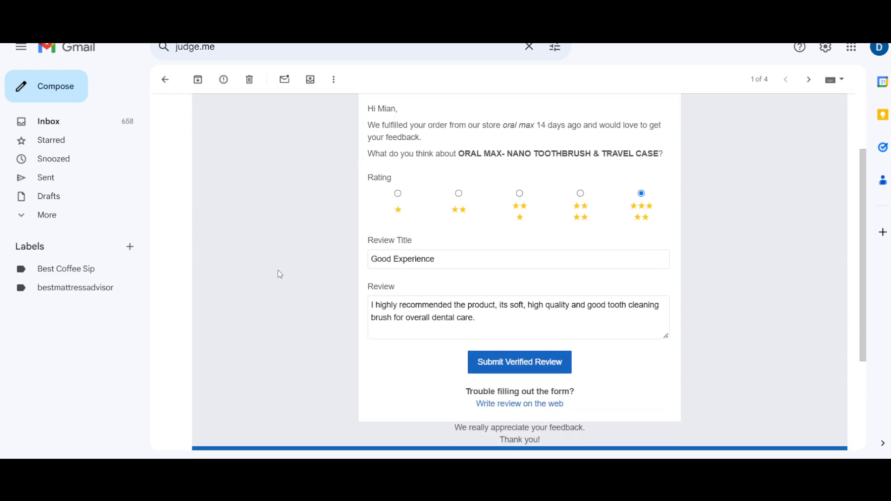
{"action": "scroll", "coordinate": [280, 275], "scroll_direction": "up", "scroll_amount": 3}
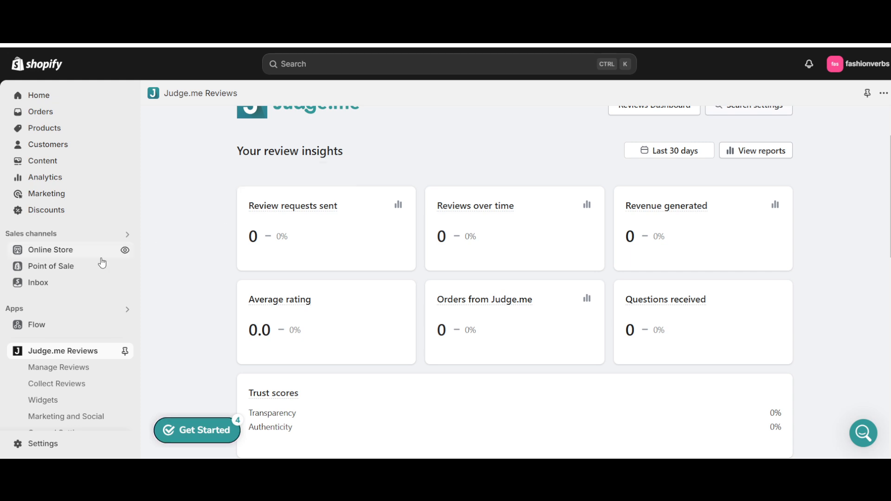
- Open the Inbox overview in the Shopify admin and check the online store chat status
{"action": "scroll", "coordinate": [75, 348], "scroll_direction": "down", "scroll_amount": 1}
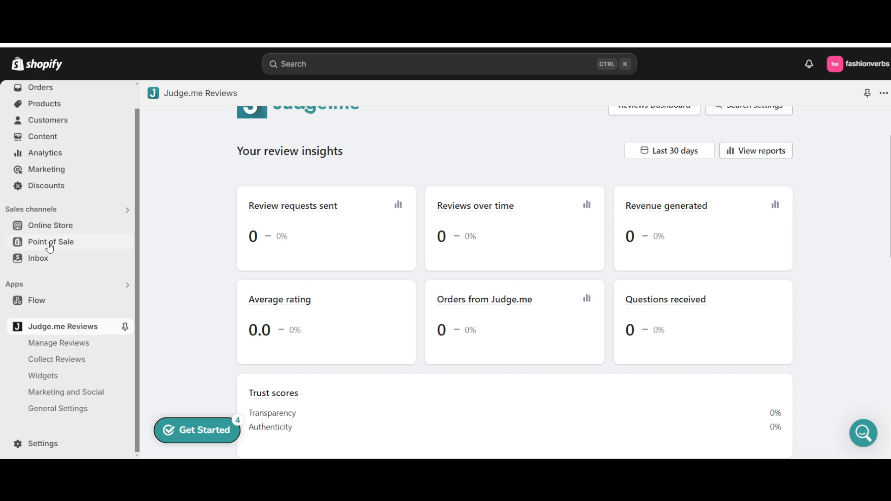
{"action": "scroll", "coordinate": [69, 253], "scroll_direction": "up", "scroll_amount": 1}
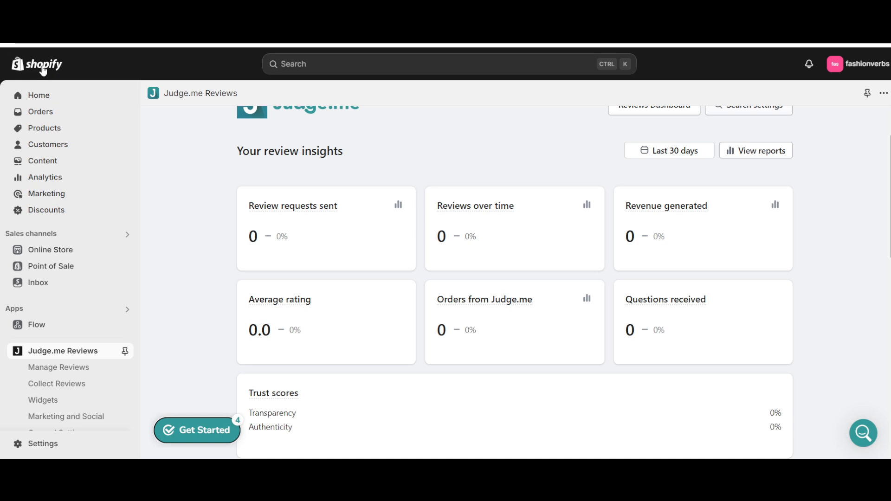
{"action": "scroll", "coordinate": [40, 400], "scroll_direction": "down", "scroll_amount": 1}
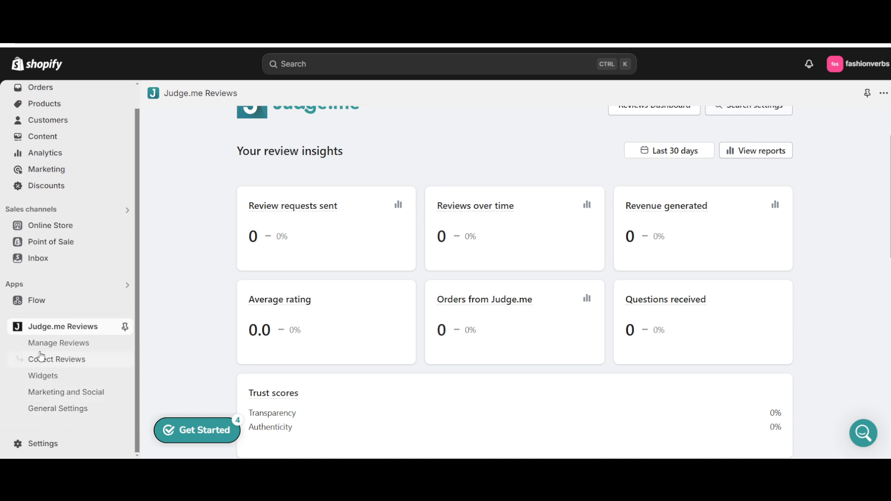
{"action": "left_click", "coordinate": [18, 258]}
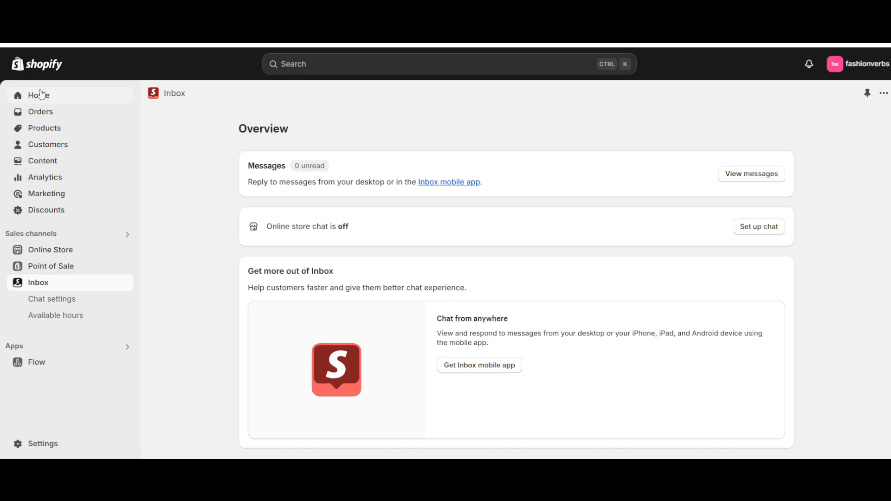
{"action": "left_click_drag", "start_coordinate": [285, 226], "coordinate": [351, 231]}
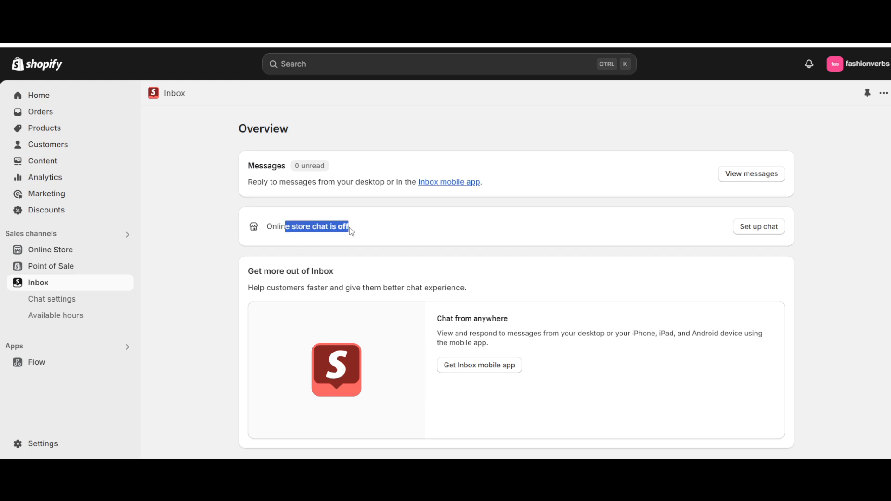
{"action": "triple_click", "coordinate": [351, 230]}
{"action": "left_click", "coordinate": [314, 226]}
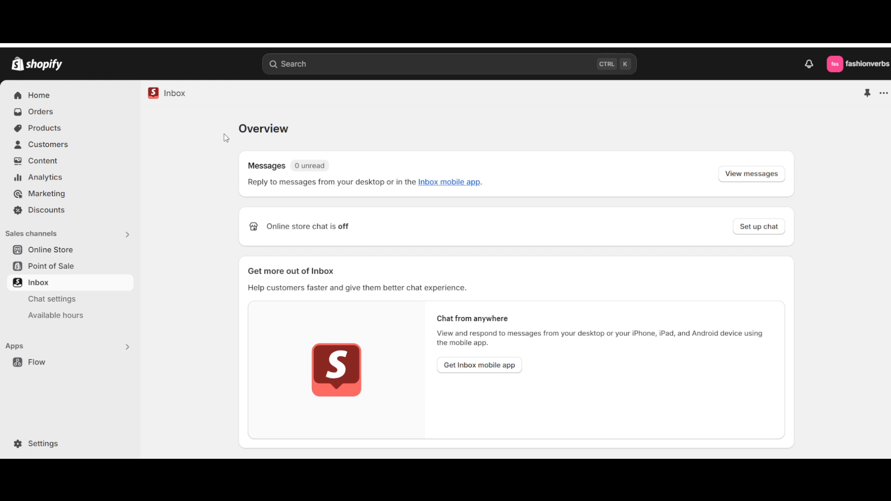
- Open the current Dawn theme of the online store in the theme editor for chat setup
{"action": "left_click", "coordinate": [751, 228]}
{"action": "left_click", "coordinate": [54, 255]}
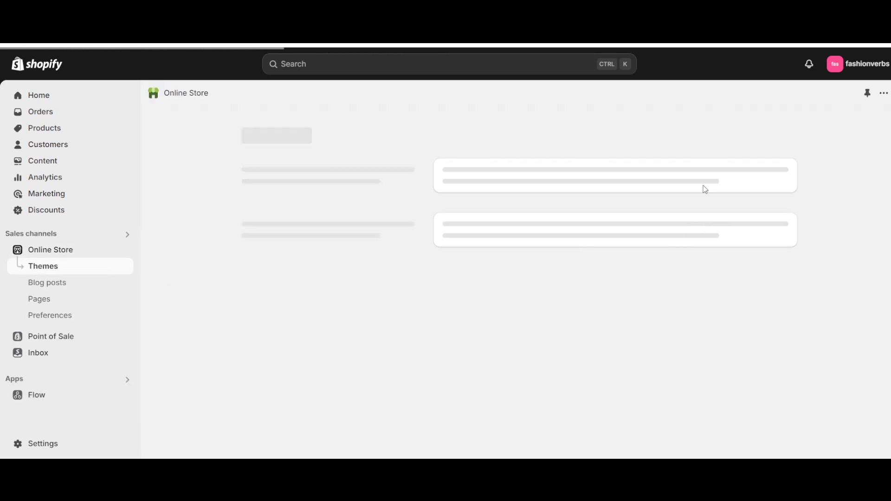
{"action": "scroll", "coordinate": [724, 316], "scroll_direction": "down", "scroll_amount": 3}
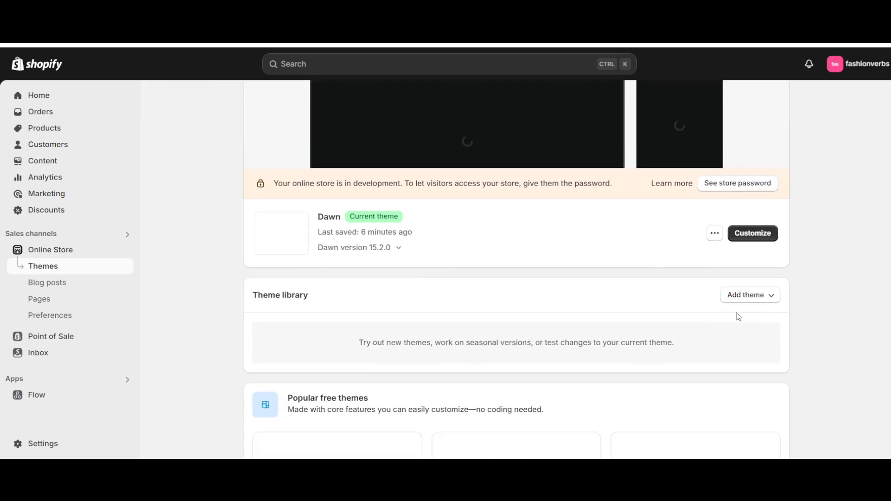
{"action": "left_click", "coordinate": [764, 238]}
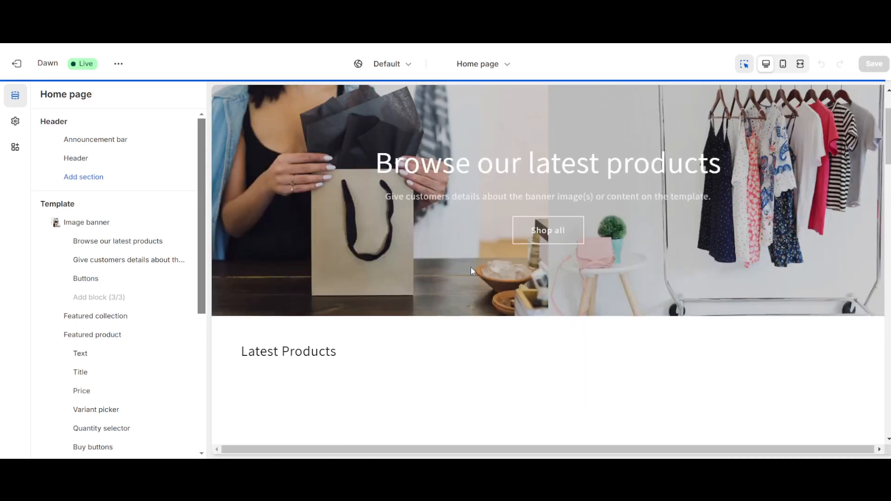
- Turn on the Online store chat app embed from Inbox in the Dawn theme and save the change
{"action": "scroll", "coordinate": [471, 269], "scroll_direction": "down", "scroll_amount": 15}
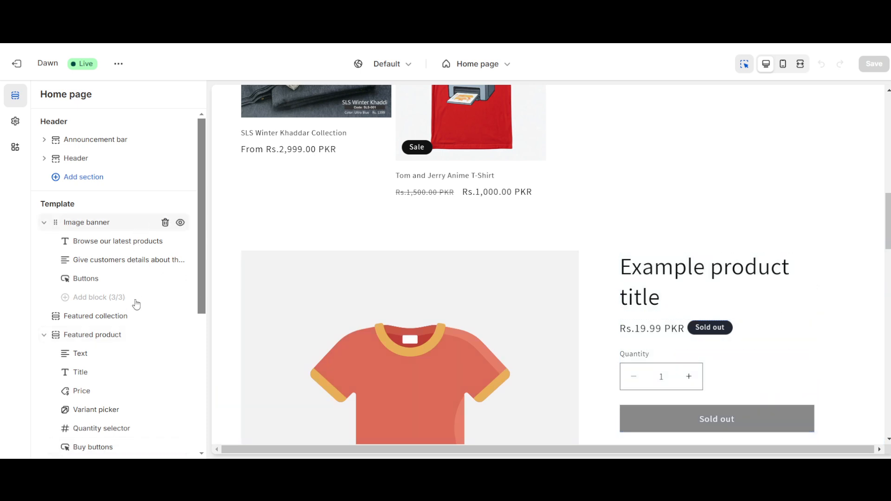
{"action": "scroll", "coordinate": [136, 303], "scroll_direction": "down", "scroll_amount": 5}
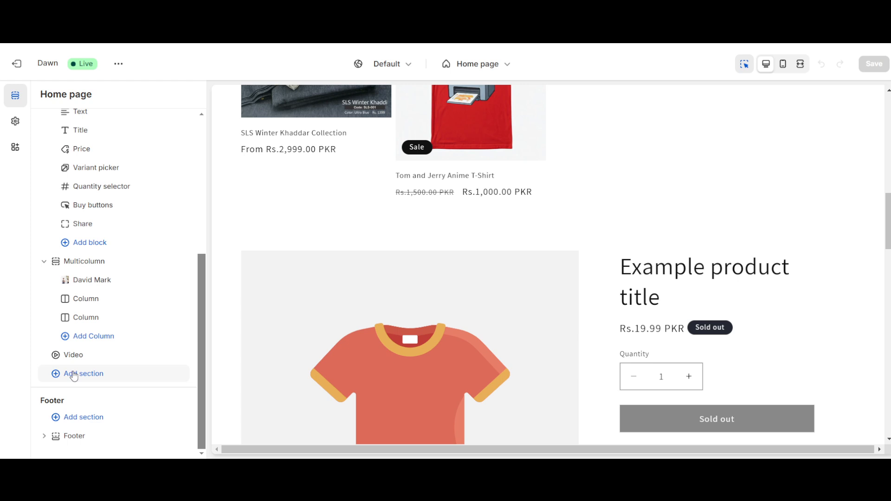
{"action": "left_click", "coordinate": [15, 125]}
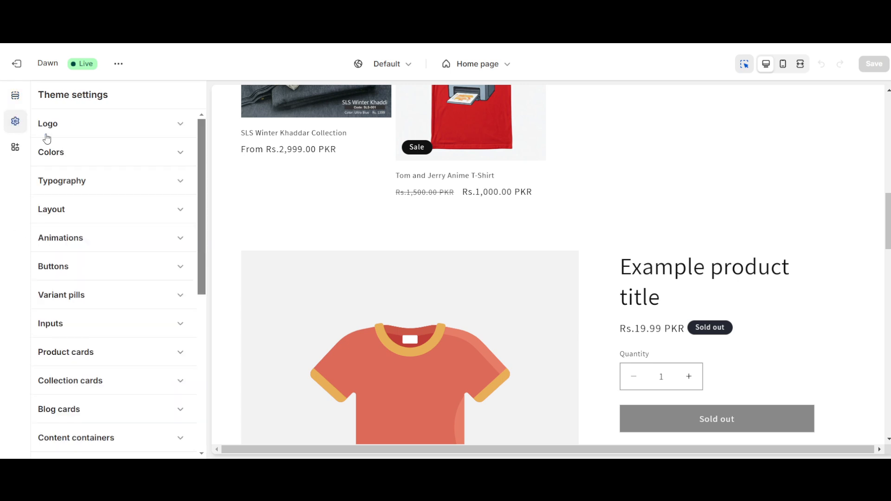
{"action": "scroll", "coordinate": [102, 252], "scroll_direction": "down", "scroll_amount": 1}
{"action": "scroll", "coordinate": [103, 252], "scroll_direction": "up", "scroll_amount": 1}
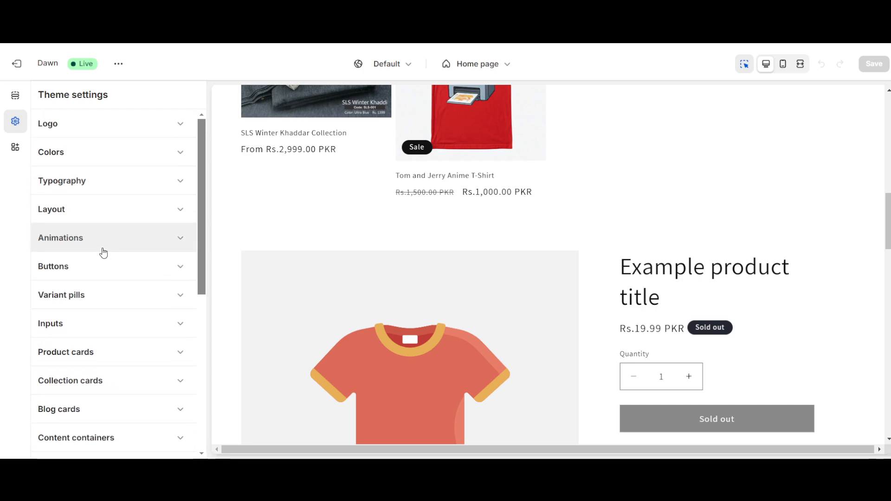
{"action": "left_click", "coordinate": [16, 148]}
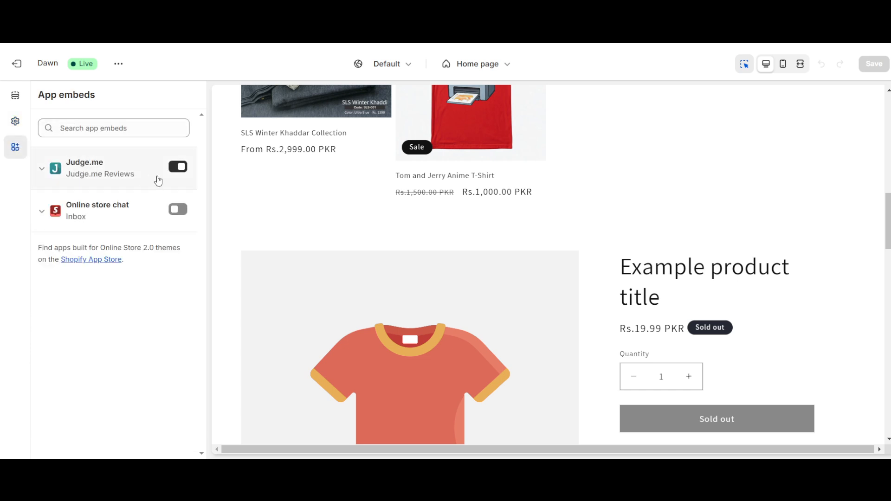
{"action": "left_click", "coordinate": [178, 209]}
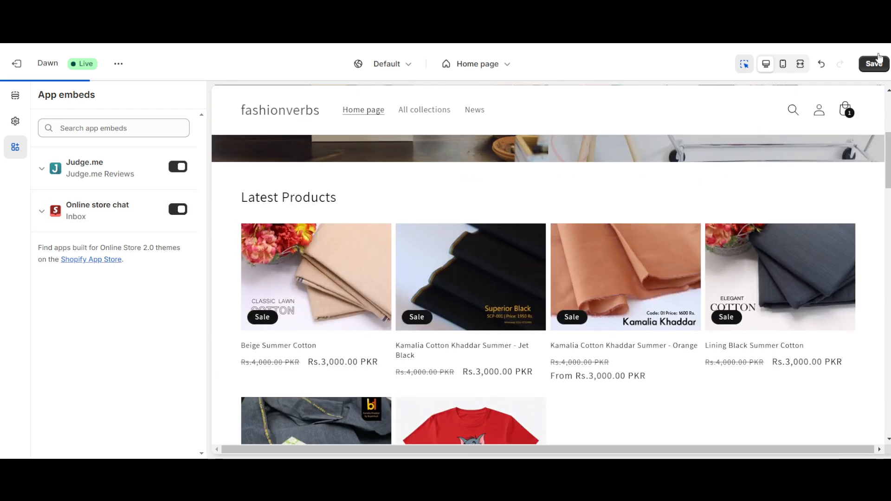
{"action": "left_click", "coordinate": [875, 64]}
- Open the chat widget in the home page preview, request the "Track my order" instant answer and read the automated reply
{"action": "scroll", "coordinate": [713, 274], "scroll_direction": "down", "scroll_amount": 15}
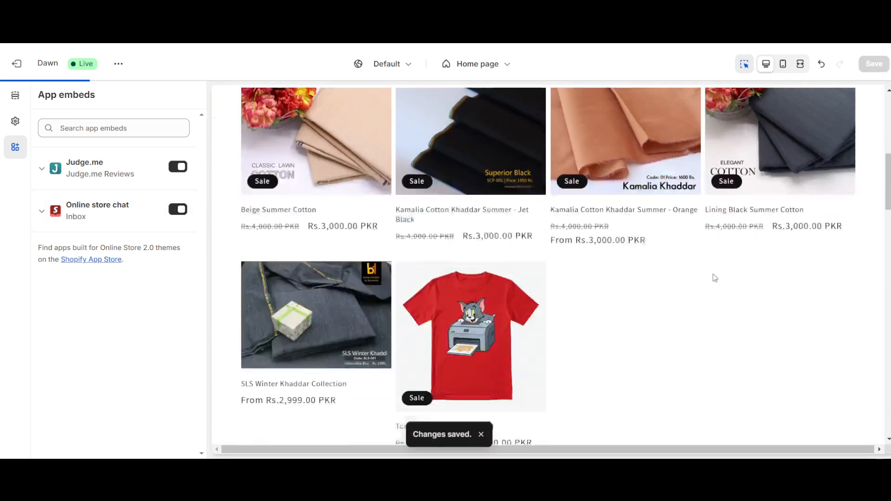
{"action": "scroll", "coordinate": [639, 394], "scroll_direction": "down", "scroll_amount": 15}
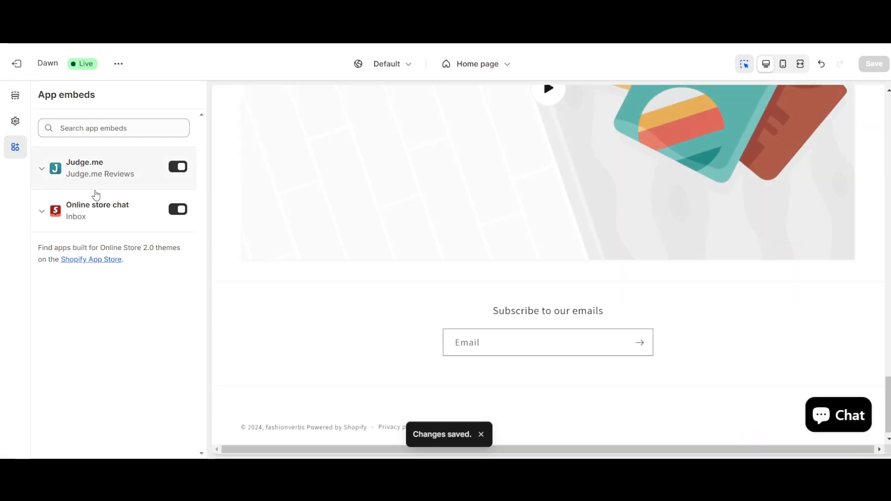
{"action": "left_click", "coordinate": [835, 415]}
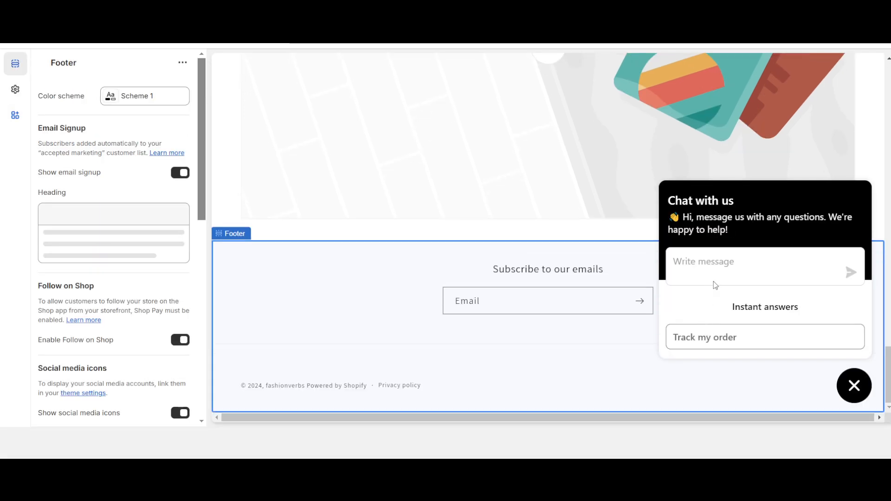
{"action": "left_click", "coordinate": [712, 272]}
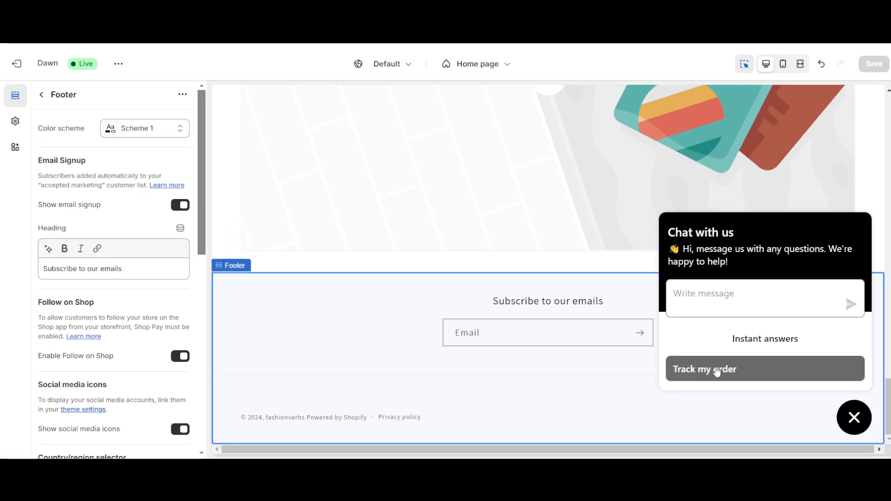
{"action": "left_click", "coordinate": [712, 370]}
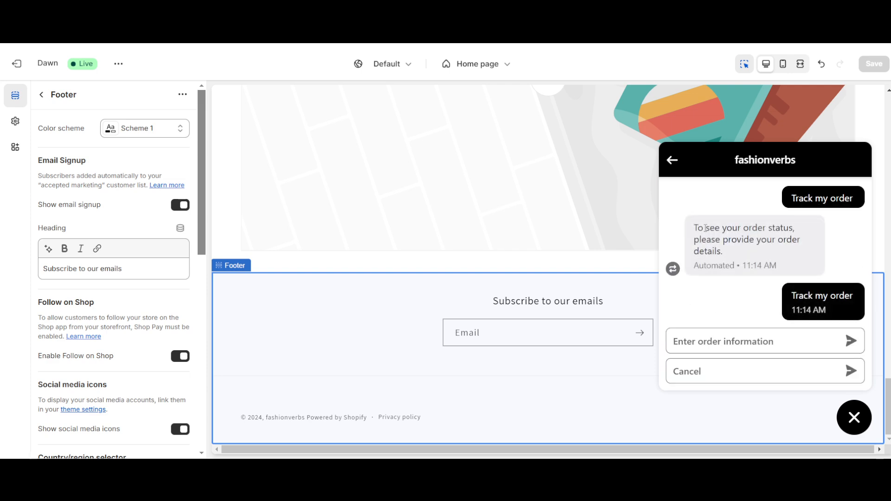
{"action": "left_click_drag", "start_coordinate": [705, 229], "coordinate": [783, 239]}
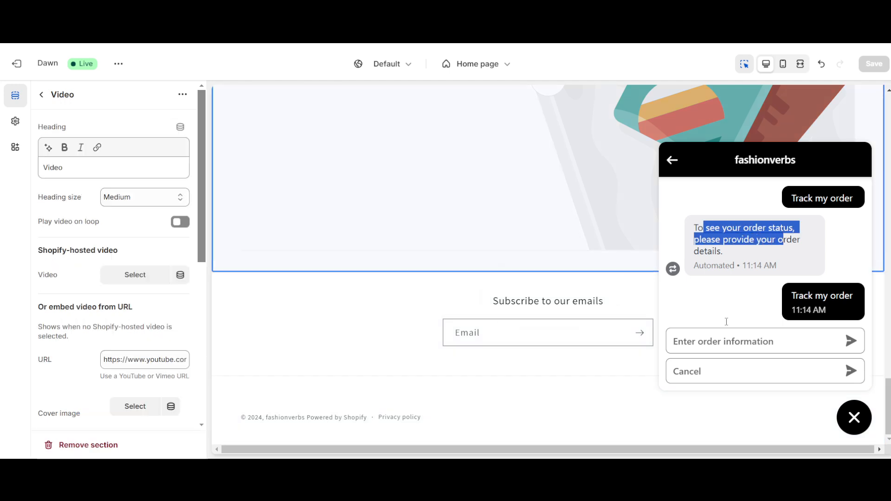
- Open the chat's order information form and check its order number and email address fields
{"action": "left_click", "coordinate": [708, 342]}
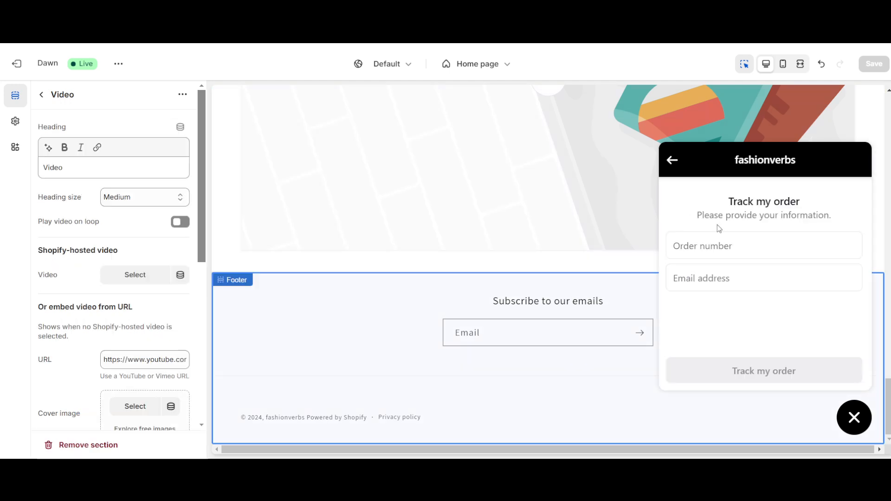
{"action": "left_click", "coordinate": [708, 246]}
{"action": "left_click", "coordinate": [707, 281]}
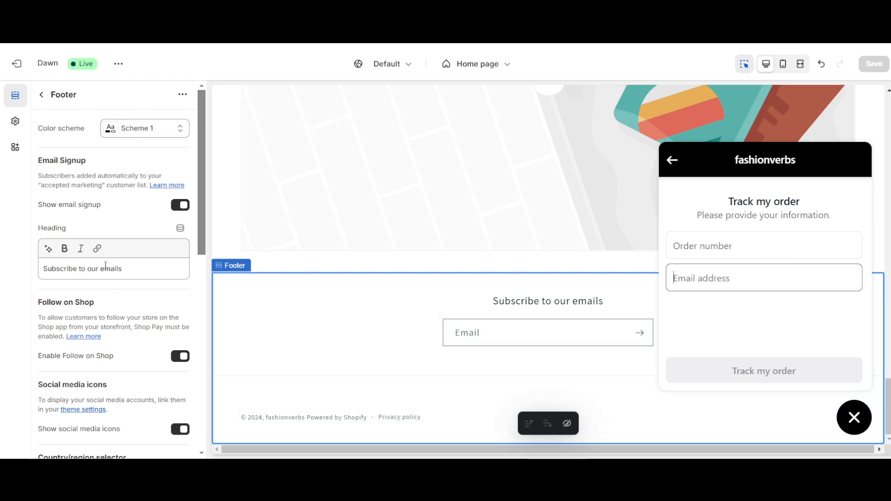
- Leave the Footer section settings and exit the theme editor to the store's themes page
{"action": "scroll", "coordinate": [105, 266], "scroll_direction": "down", "scroll_amount": 6}
{"action": "scroll", "coordinate": [106, 266], "scroll_direction": "up", "scroll_amount": 6}
{"action": "left_click", "coordinate": [53, 98]}
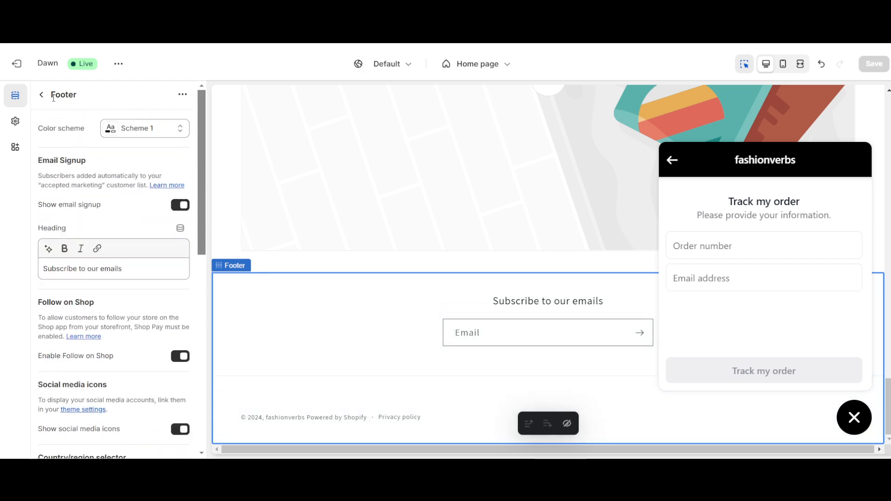
{"action": "left_click", "coordinate": [42, 95]}
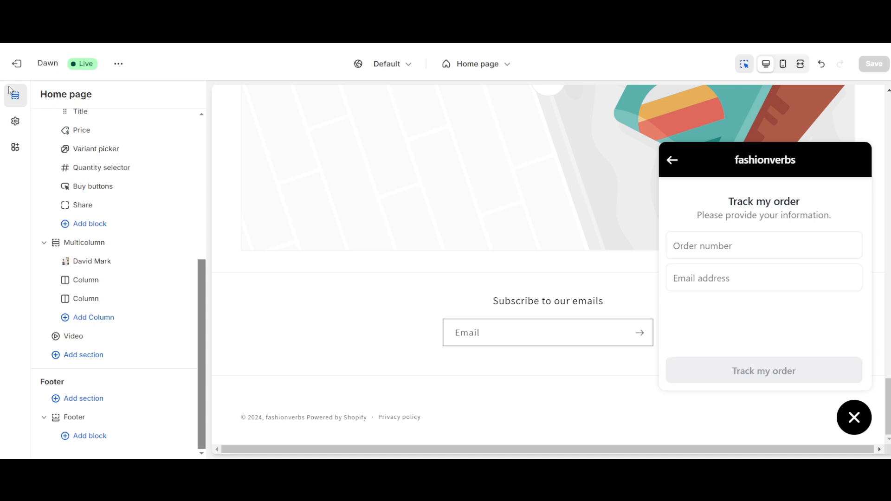
{"action": "left_click", "coordinate": [19, 65]}
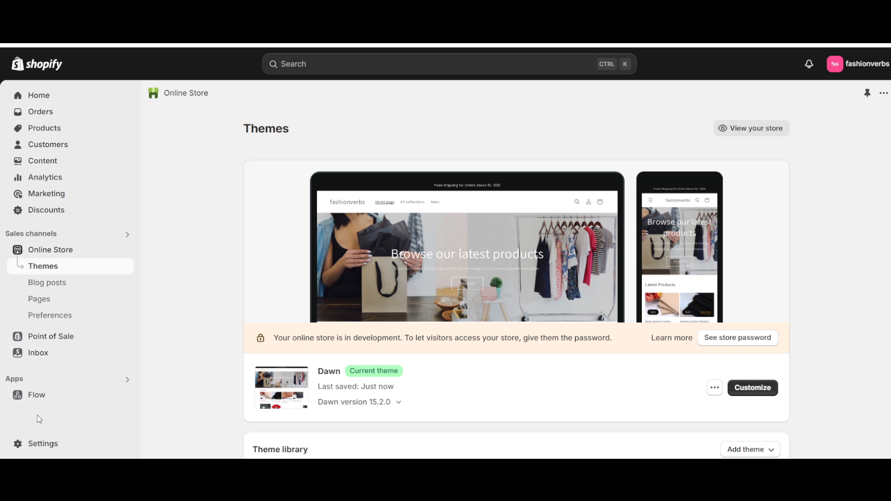
- Go to the Shopify App Store through the store's apps and sales channels settings and search for "whatsaap"
{"action": "left_click", "coordinate": [37, 444]}
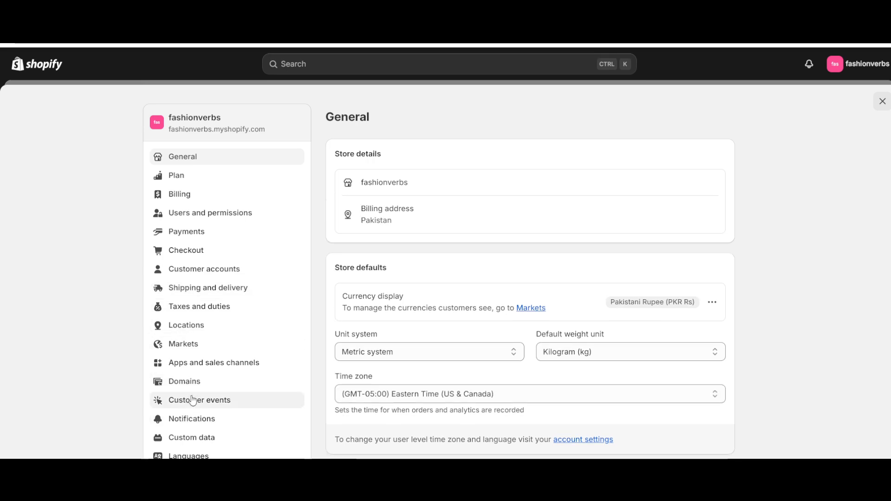
{"action": "scroll", "coordinate": [193, 386], "scroll_direction": "down", "scroll_amount": 1}
{"action": "left_click", "coordinate": [197, 356]}
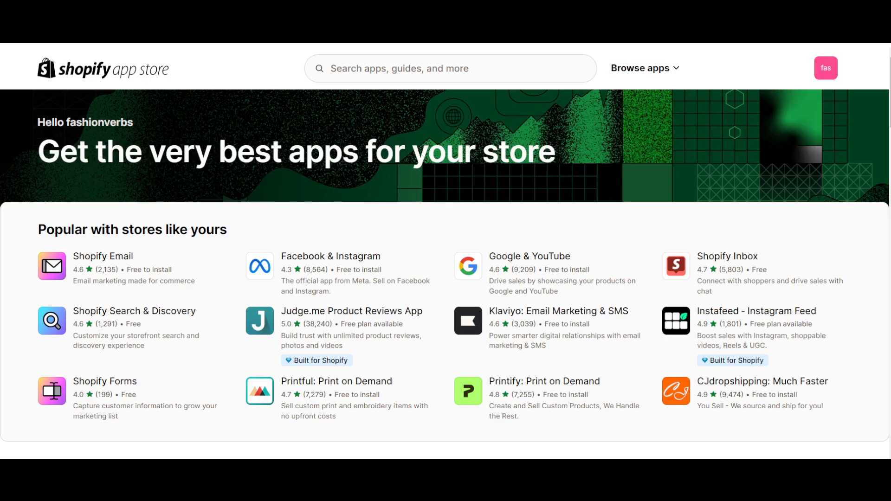
{"action": "left_click", "coordinate": [494, 68]}
{"action": "type", "text": "whatsaap"}
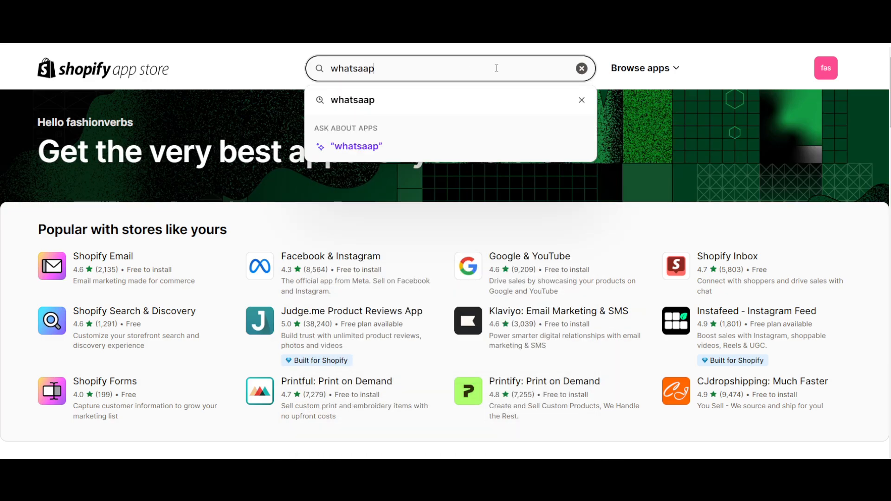
{"action": "key", "text": "Return"}
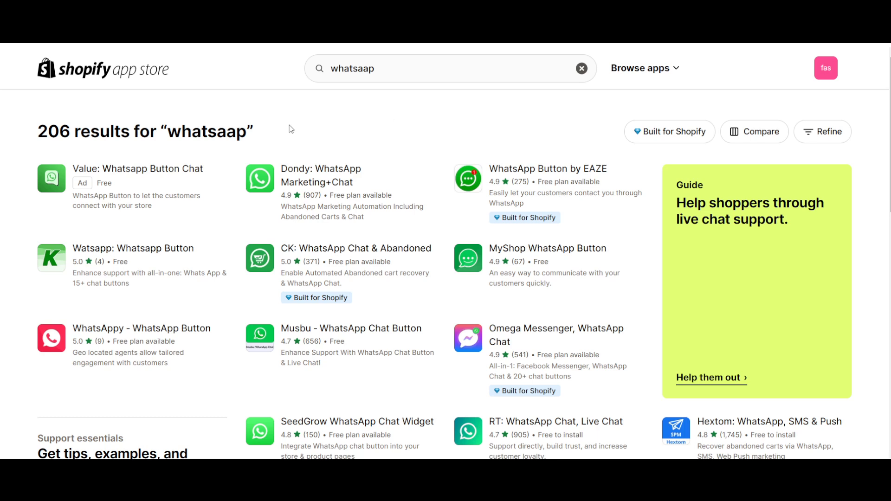
- Choose Dondy: WhatsApp Marketing+Chat from the search results and install it on the store
{"action": "left_click", "coordinate": [305, 177]}
{"action": "left_click", "coordinate": [146, 381]}
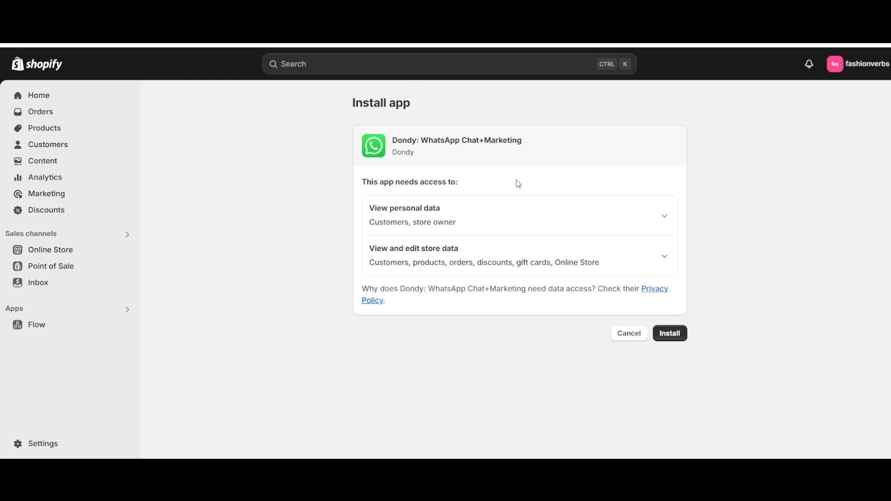
{"action": "left_click", "coordinate": [682, 334]}
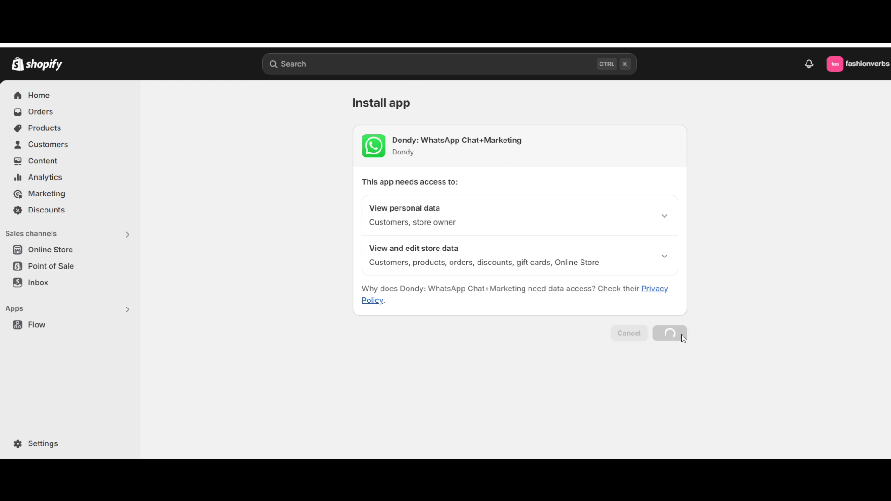
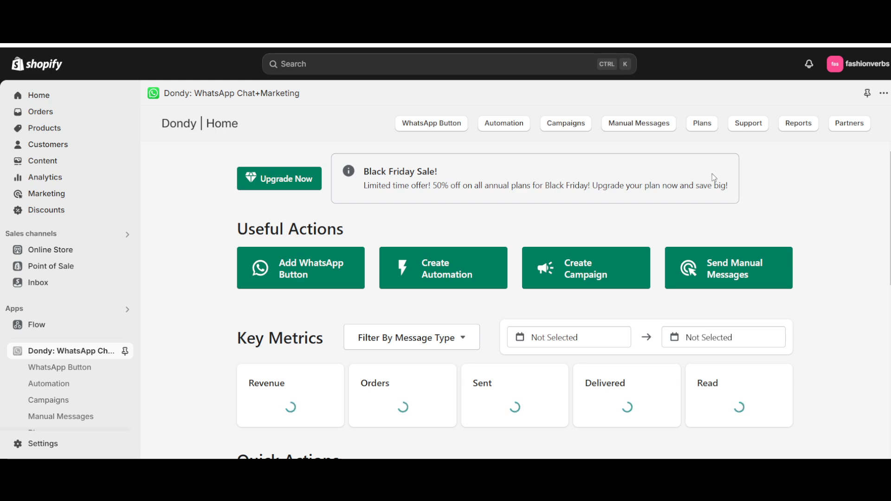
- Look over the Dondy home page's metrics and quick actions and open the setup for adding a WhatsApp button
{"action": "scroll", "coordinate": [374, 299], "scroll_direction": "down", "scroll_amount": 4}
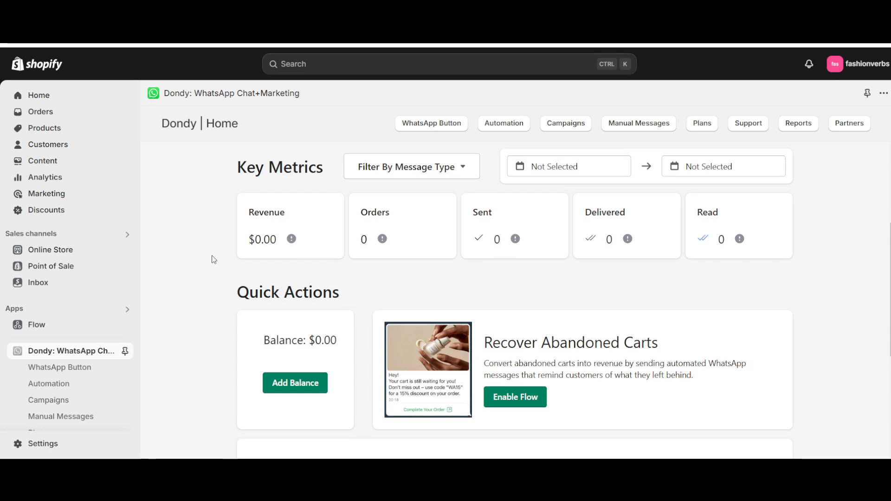
{"action": "scroll", "coordinate": [213, 258], "scroll_direction": "up", "scroll_amount": 1}
{"action": "scroll", "coordinate": [207, 251], "scroll_direction": "down", "scroll_amount": 4}
{"action": "scroll", "coordinate": [210, 252], "scroll_direction": "down", "scroll_amount": 2}
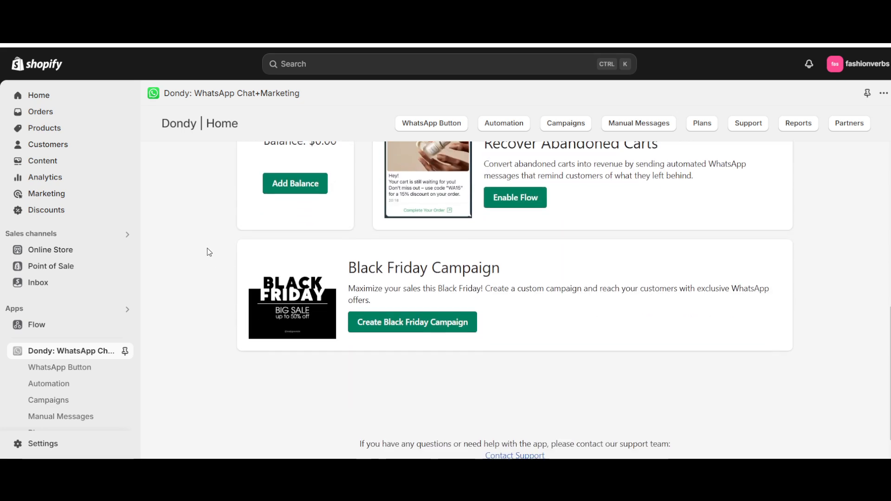
{"action": "scroll", "coordinate": [208, 251], "scroll_direction": "up", "scroll_amount": 10}
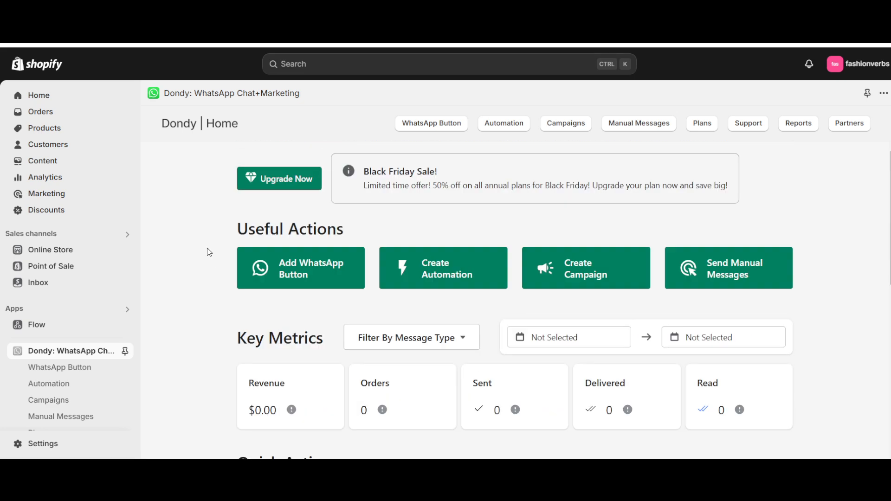
{"action": "left_click", "coordinate": [294, 268]}
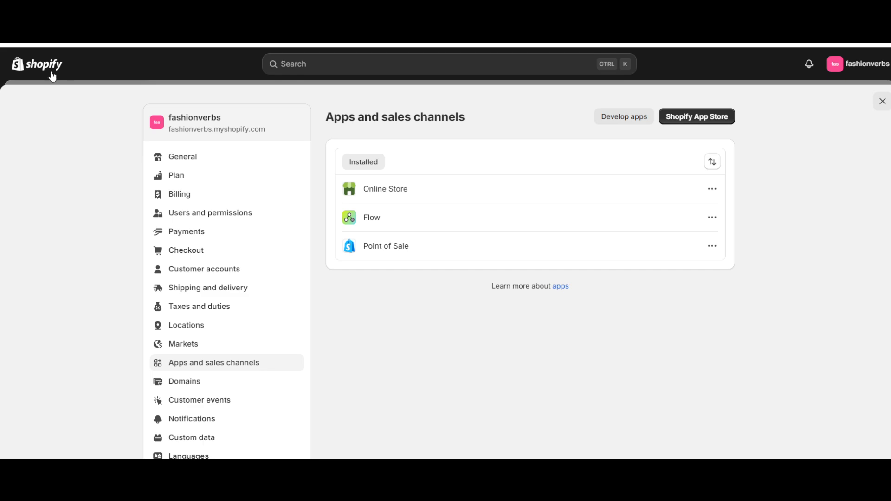
- Close the apps and sales channels settings and open the store's current Dawn theme for customization
{"action": "left_click", "coordinate": [883, 101]}
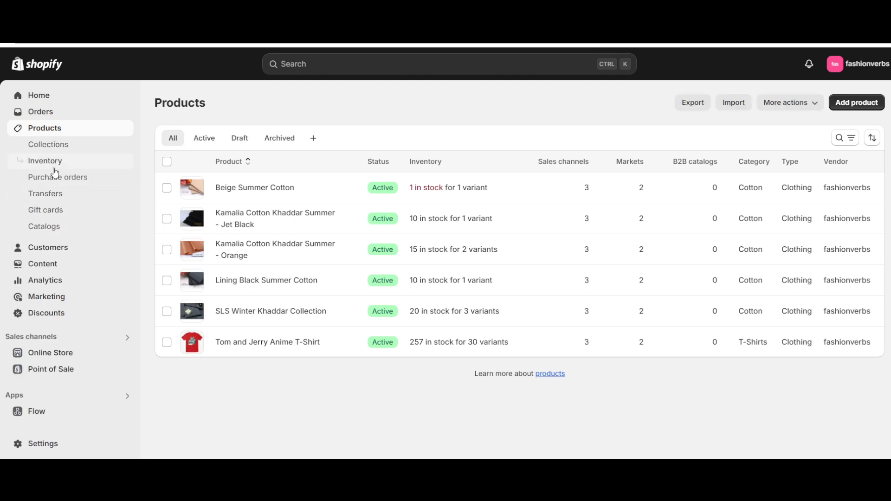
{"action": "left_click", "coordinate": [47, 353]}
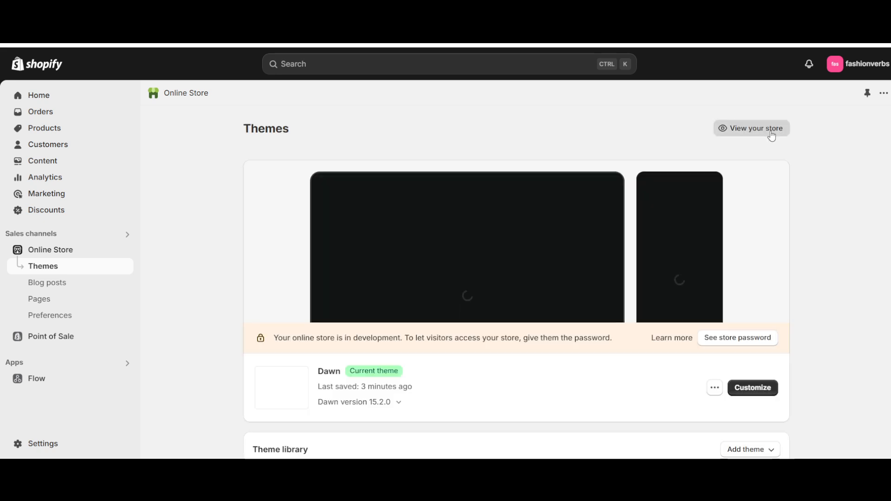
{"action": "left_click", "coordinate": [751, 388]}
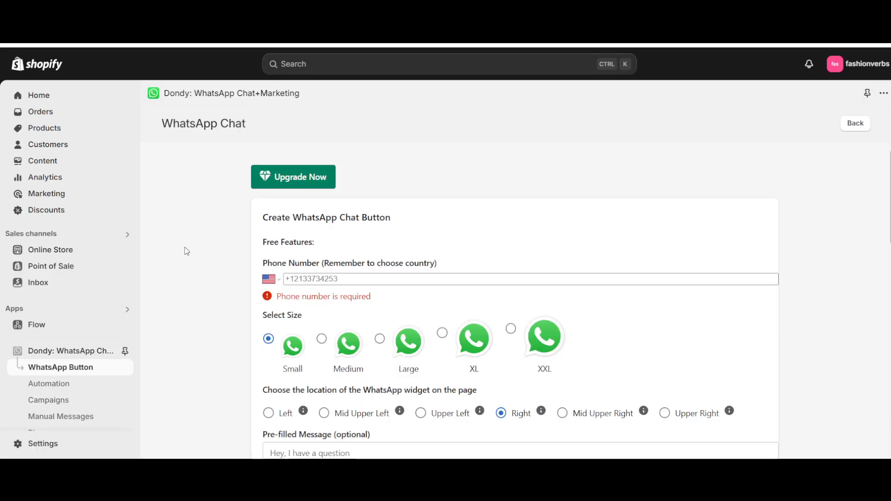
- Examine the phone number, size, location and pre-filled message options in Dondy's WhatsApp chat button form
{"action": "scroll", "coordinate": [186, 251], "scroll_direction": "down", "scroll_amount": 2}
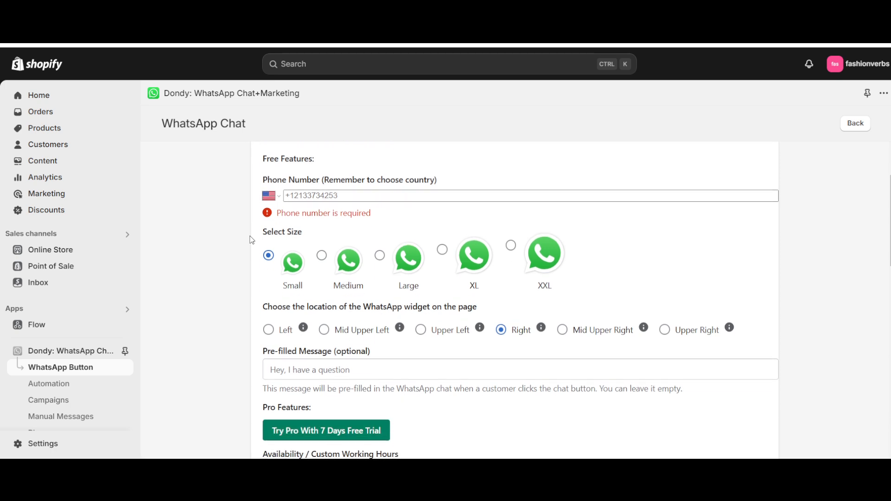
{"action": "scroll", "coordinate": [252, 240], "scroll_direction": "up", "scroll_amount": 2}
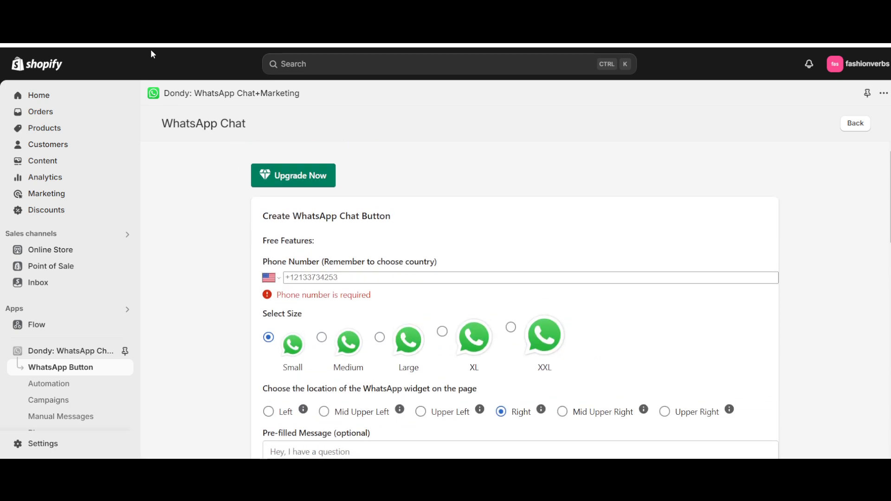
{"action": "scroll", "coordinate": [209, 199], "scroll_direction": "down", "scroll_amount": 1}
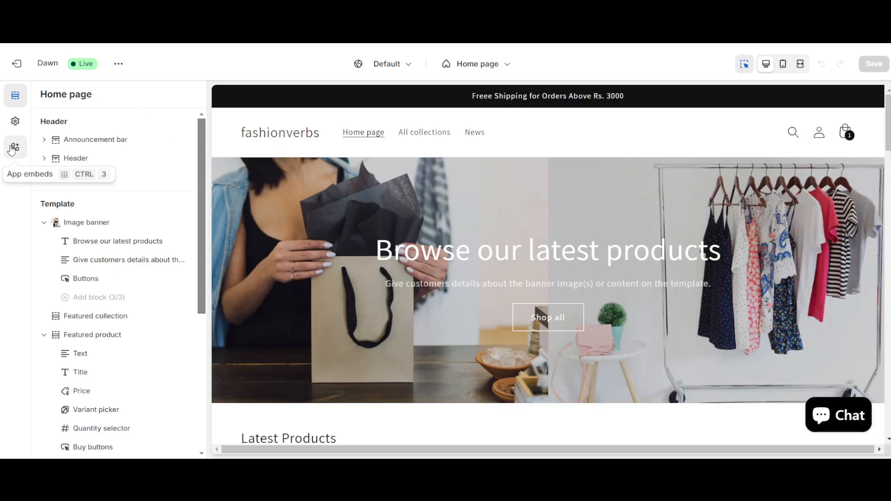
- Enable Dondy's WhatsApp Widget app embed in the Dawn theme, save, and check the home page preview down to the footer
{"action": "left_click", "coordinate": [12, 148]}
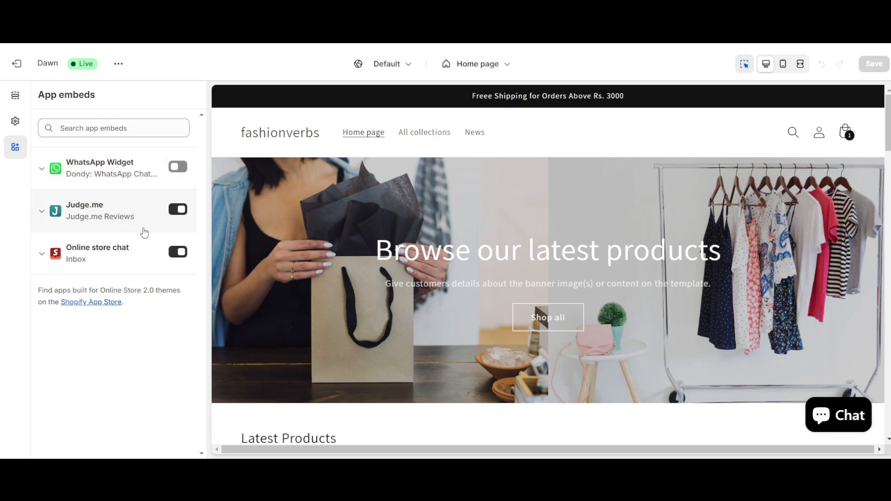
{"action": "left_click", "coordinate": [177, 169]}
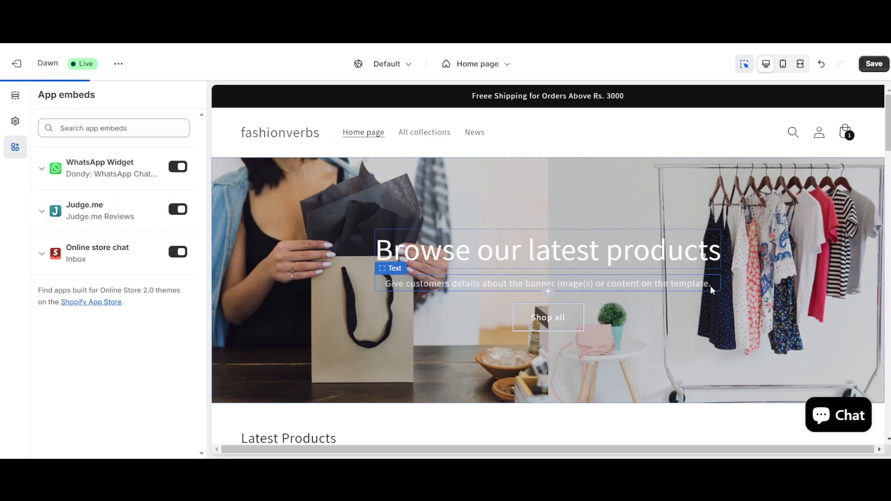
{"action": "left_click", "coordinate": [874, 64]}
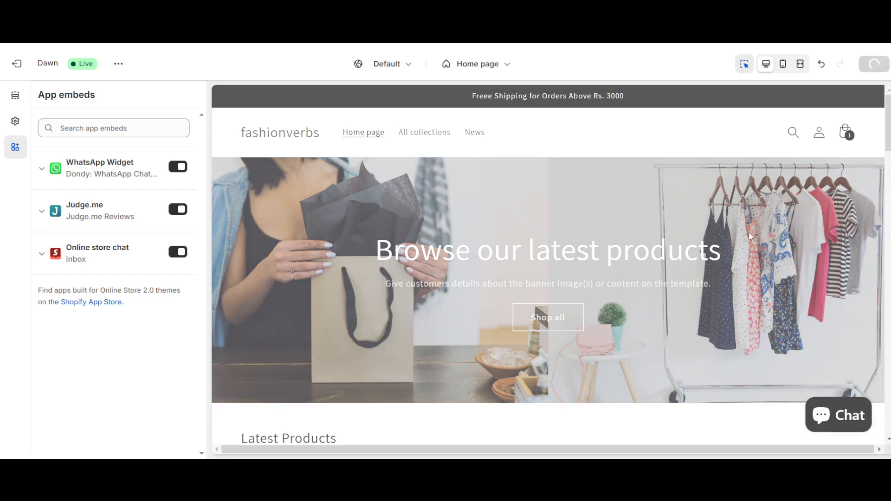
{"action": "scroll", "coordinate": [615, 284], "scroll_direction": "down", "scroll_amount": 5}
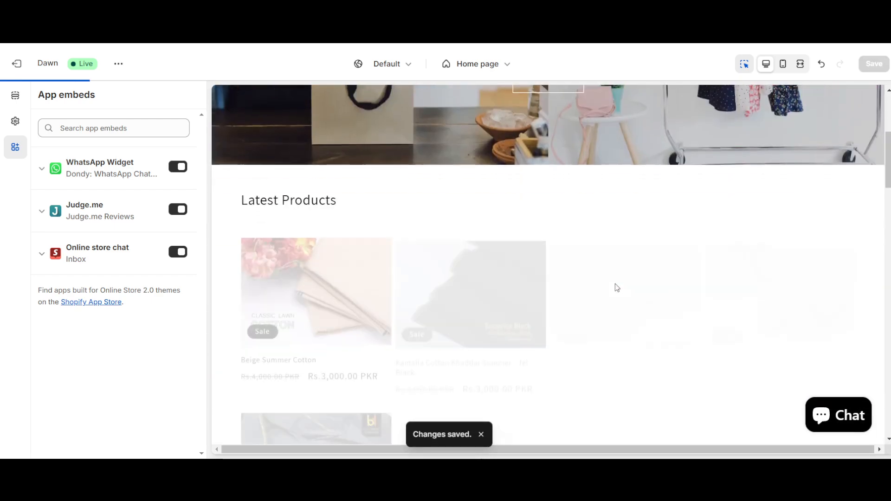
{"action": "scroll", "coordinate": [617, 288], "scroll_direction": "down", "scroll_amount": 10}
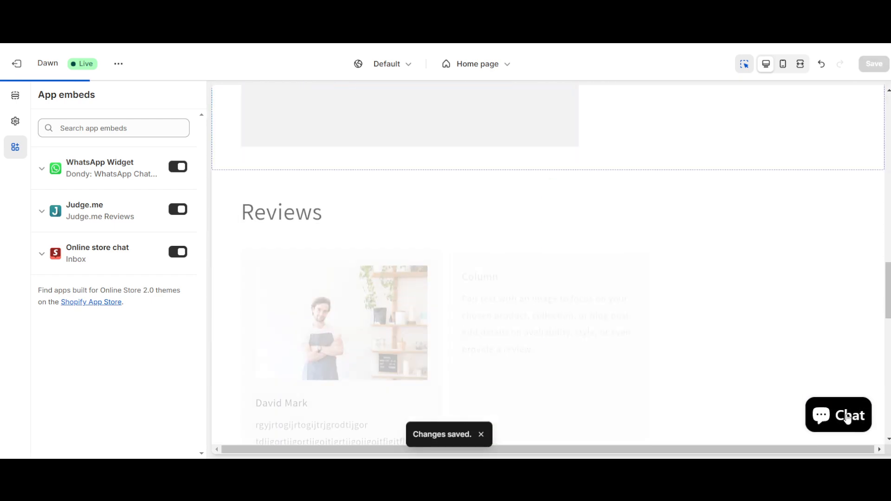
{"action": "scroll", "coordinate": [644, 186], "scroll_direction": "down", "scroll_amount": 4}
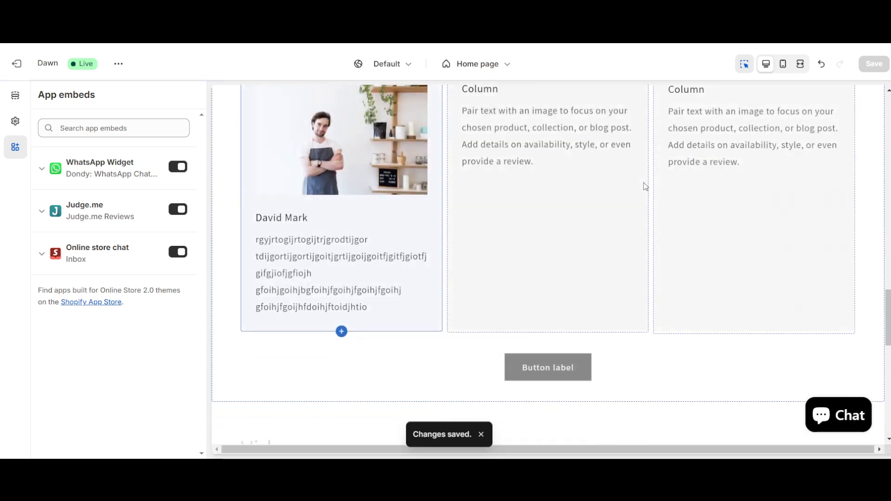
{"action": "scroll", "coordinate": [644, 186], "scroll_direction": "down", "scroll_amount": 5}
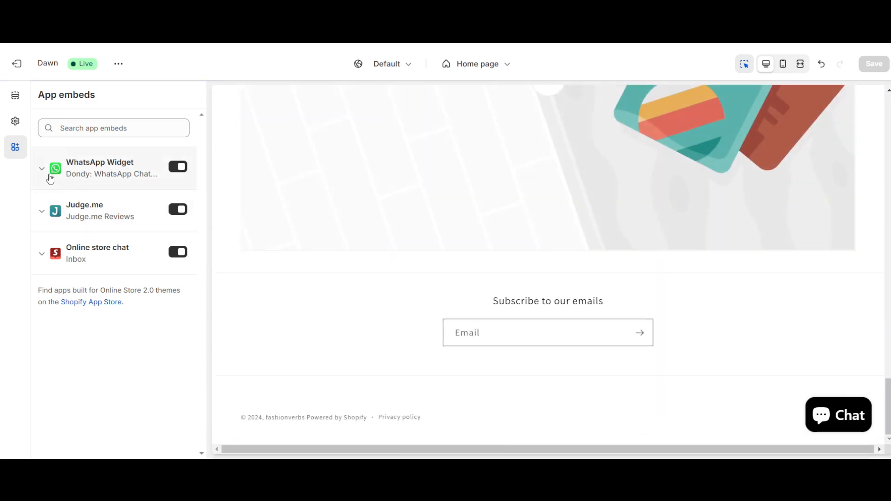
- Expand the WhatsApp Widget embed's details, turn off the Inbox Online store chat embed and save the theme
{"action": "left_click", "coordinate": [45, 171]}
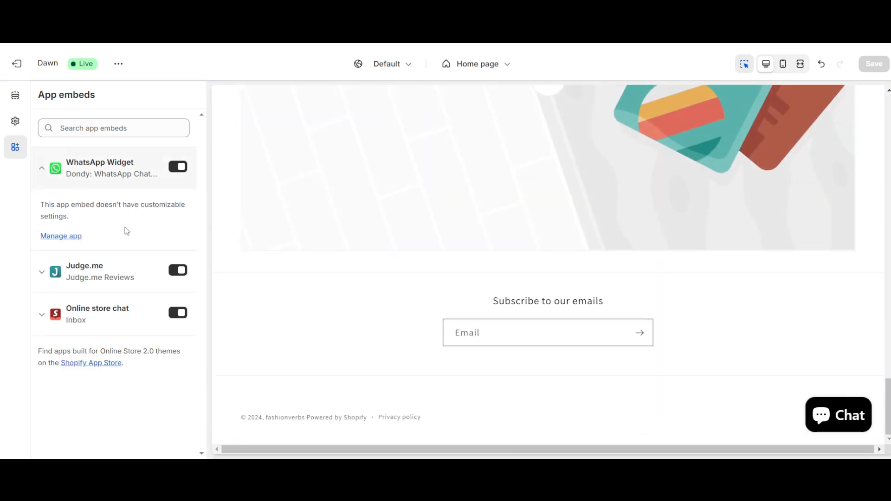
{"action": "left_click", "coordinate": [177, 314]}
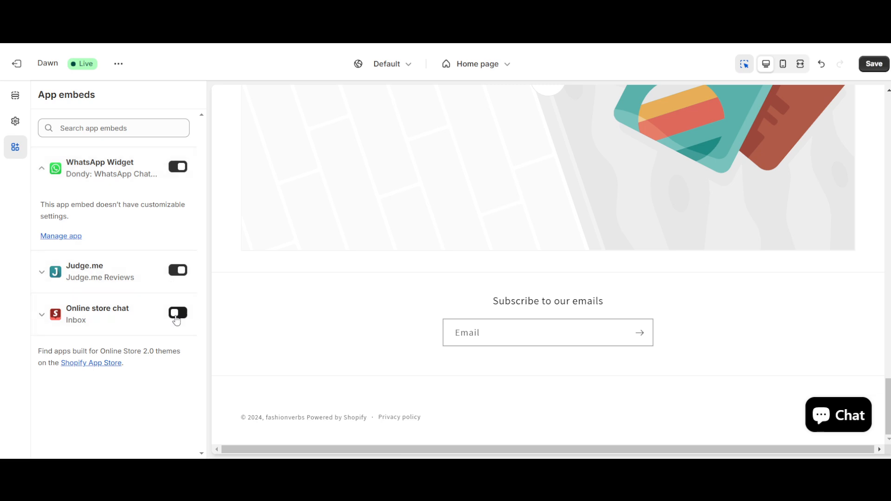
{"action": "left_click", "coordinate": [874, 64]}
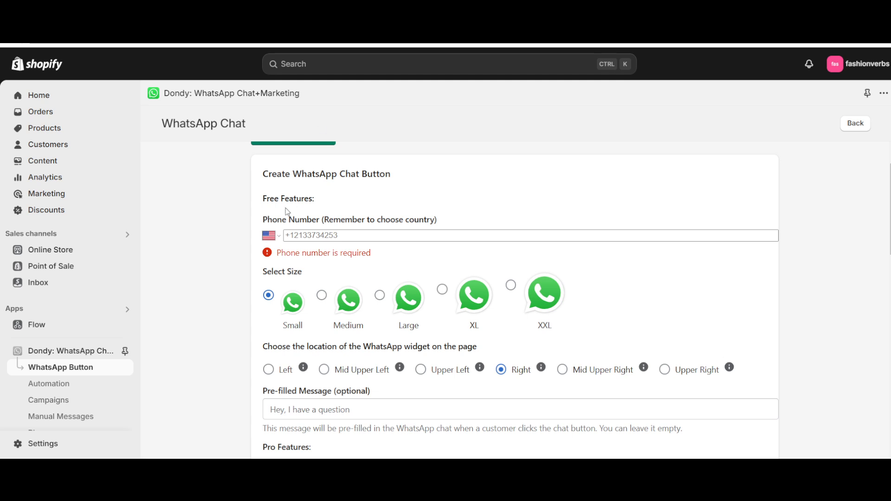
- Choose Pakistan as the country code in the WhatsApp chat button form and enter the WhatsApp phone number
{"action": "left_click", "coordinate": [302, 234]}
{"action": "left_click", "coordinate": [268, 238]}
{"action": "left_click", "coordinate": [316, 118]}
{"action": "left_click", "coordinate": [360, 237]}
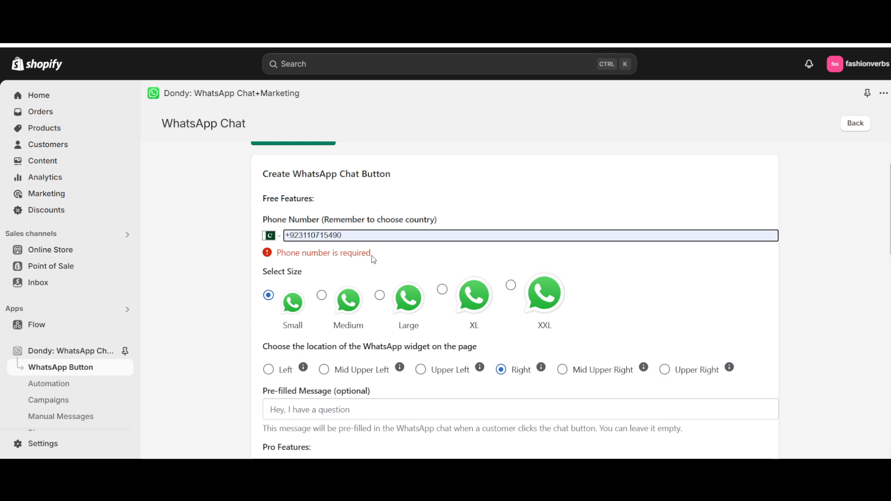
- Set the WhatsApp button size to Medium and its location on the page to Mid Upper Right
{"action": "scroll", "coordinate": [318, 253], "scroll_direction": "down", "scroll_amount": 1}
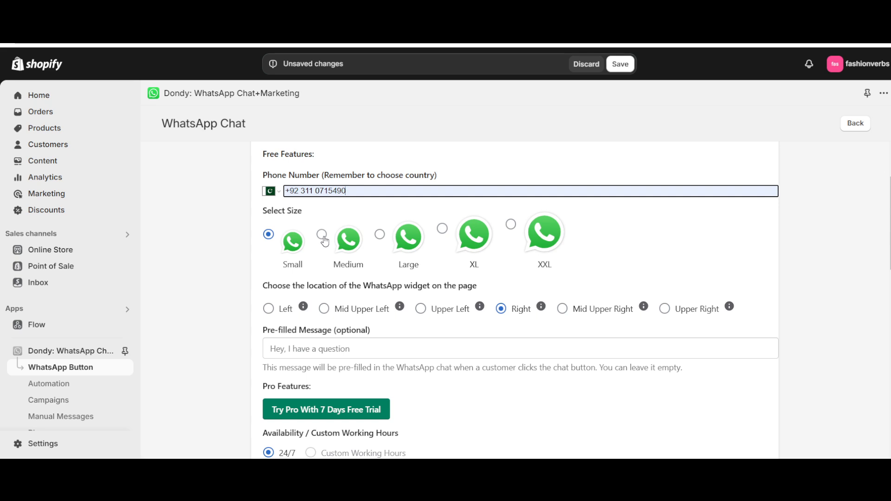
{"action": "left_click", "coordinate": [323, 235]}
{"action": "scroll", "coordinate": [329, 239], "scroll_direction": "down", "scroll_amount": 1}
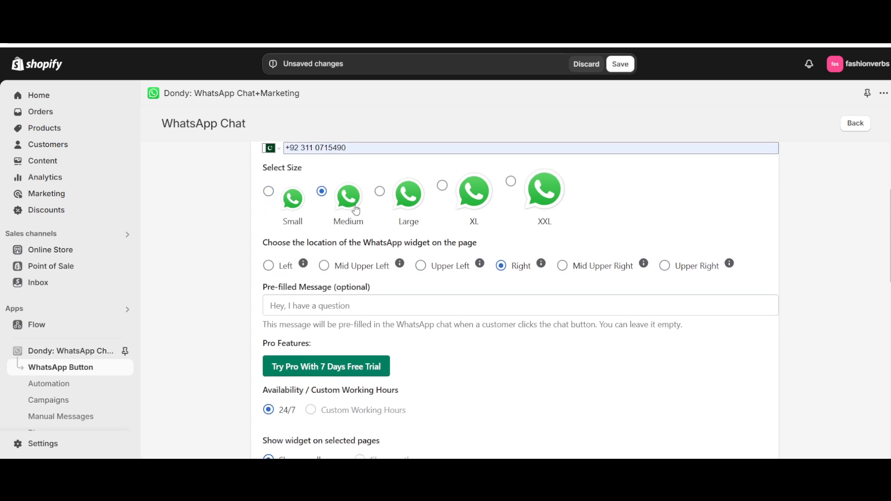
{"action": "scroll", "coordinate": [301, 262], "scroll_direction": "down", "scroll_amount": 1}
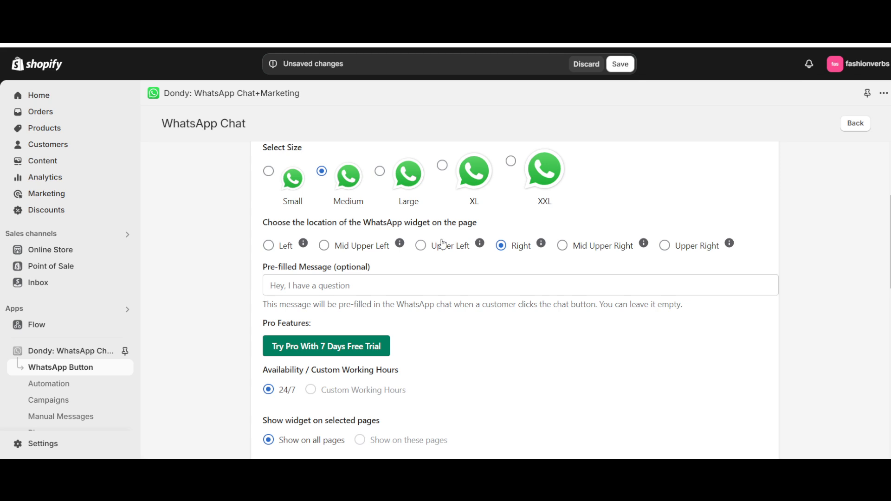
{"action": "left_click", "coordinate": [563, 246]}
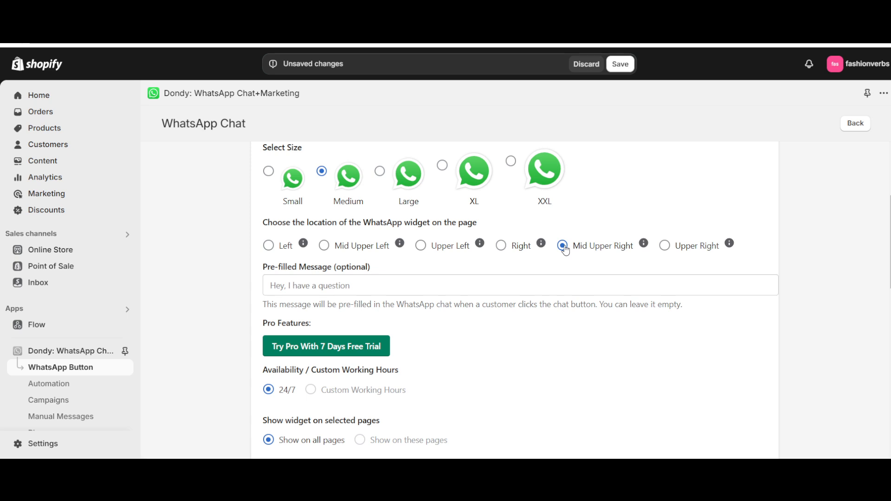
- Leave the pre-filled message empty and set the WhatsApp type to WhatsApp Web
{"action": "scroll", "coordinate": [565, 251], "scroll_direction": "down", "scroll_amount": 1}
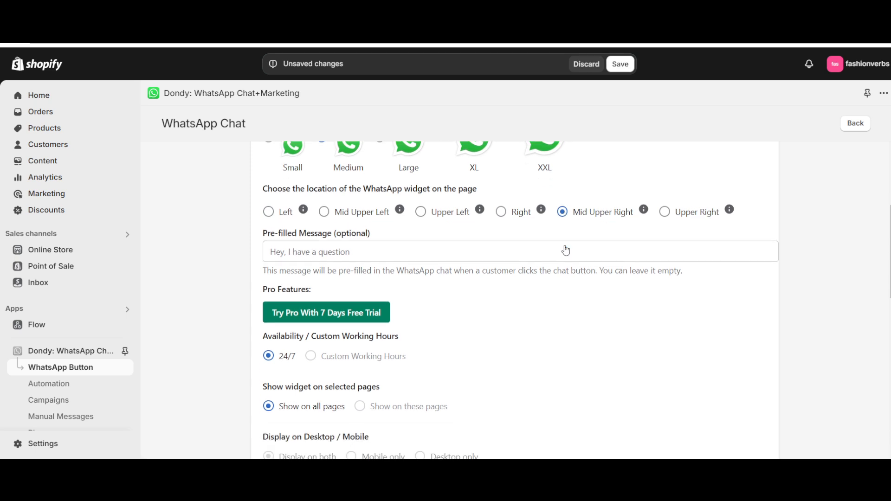
{"action": "left_click", "coordinate": [311, 248]}
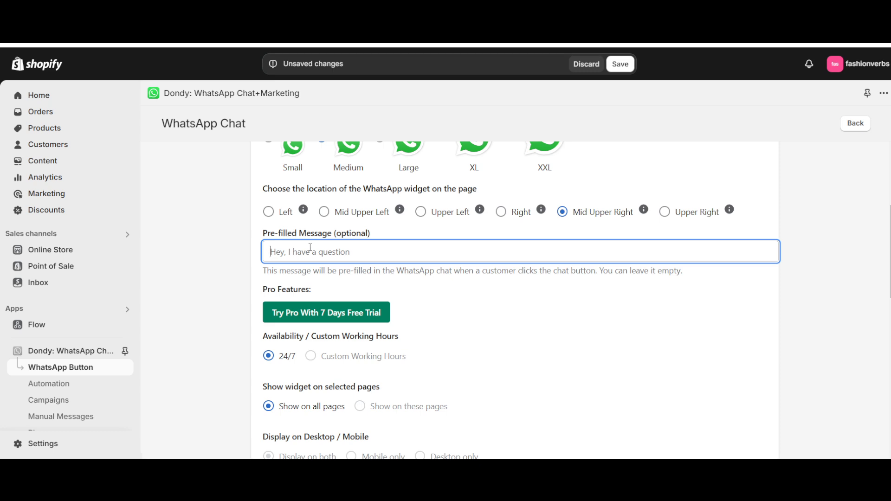
{"action": "scroll", "coordinate": [310, 248], "scroll_direction": "down", "scroll_amount": 2}
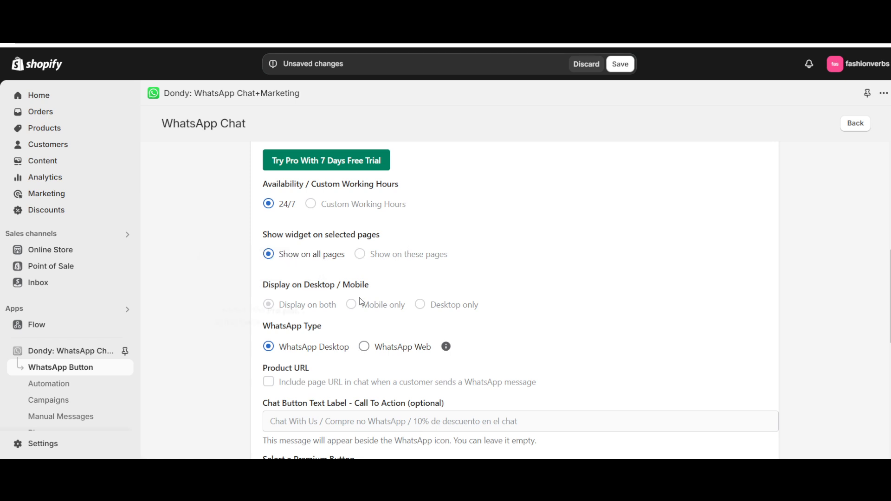
{"action": "scroll", "coordinate": [335, 310], "scroll_direction": "down", "scroll_amount": 1}
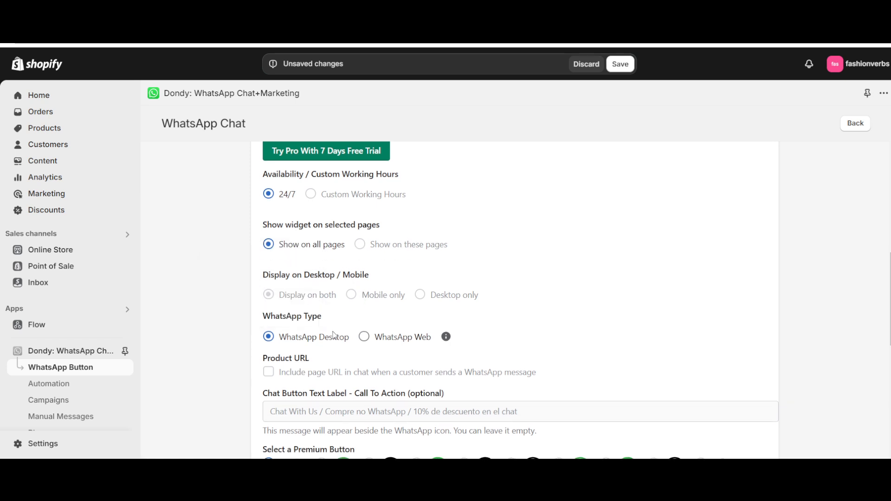
{"action": "scroll", "coordinate": [235, 317], "scroll_direction": "down", "scroll_amount": 3}
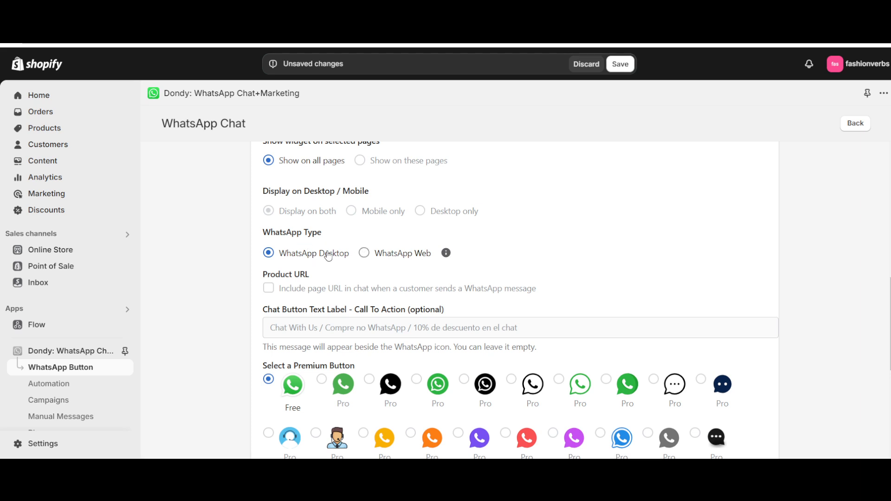
{"action": "left_click", "coordinate": [364, 253]}
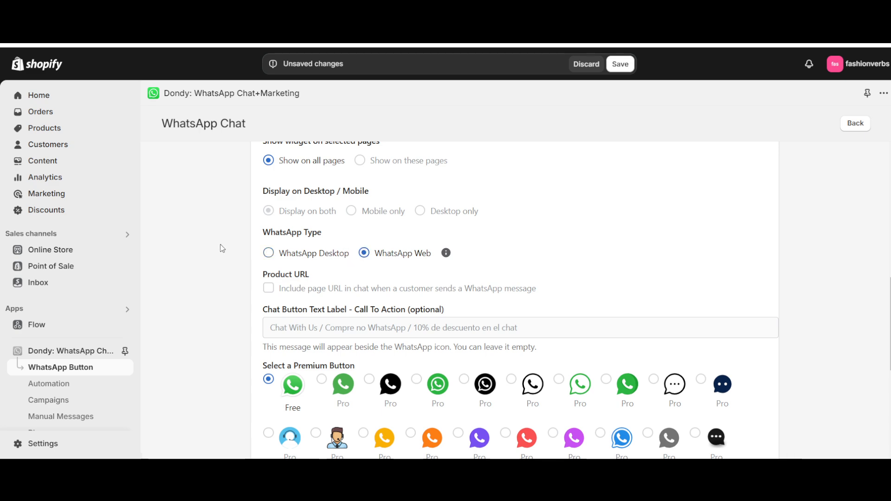
{"action": "scroll", "coordinate": [222, 249], "scroll_direction": "down", "scroll_amount": 3}
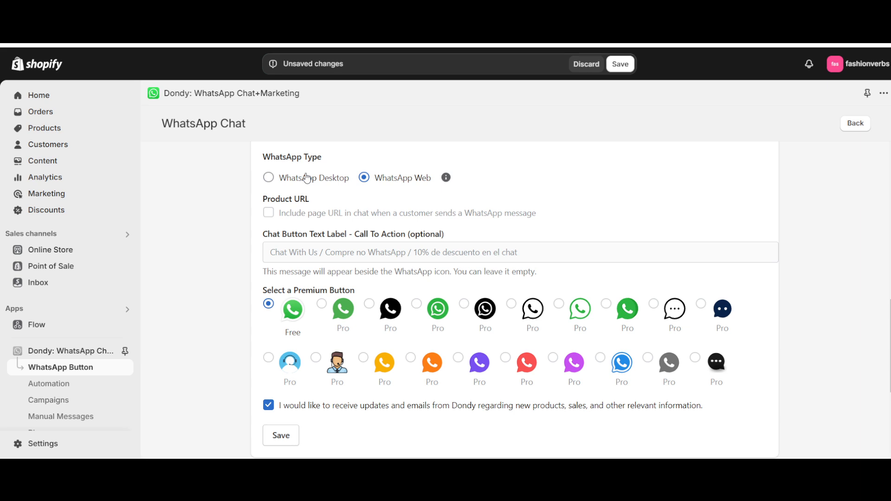
- Opt out of updates and emails from Dondy and save the WhatsApp chat button settings
{"action": "scroll", "coordinate": [307, 178], "scroll_direction": "down", "scroll_amount": 1}
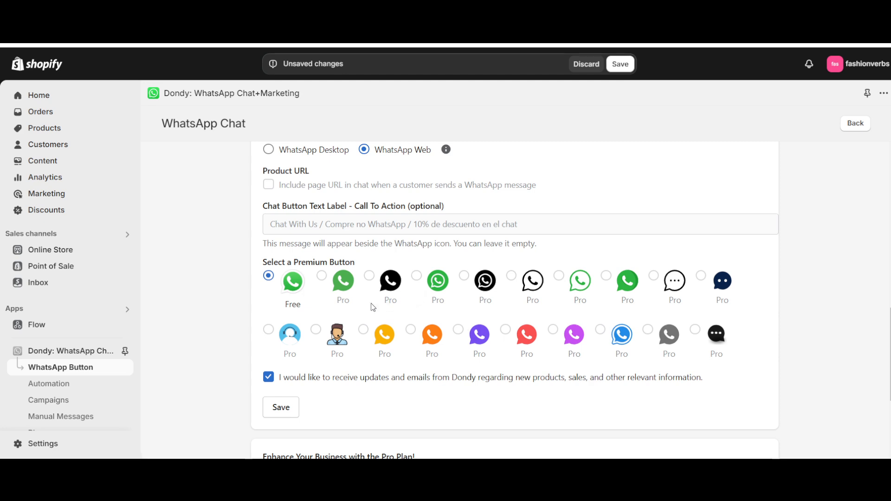
{"action": "scroll", "coordinate": [272, 310], "scroll_direction": "down", "scroll_amount": 2}
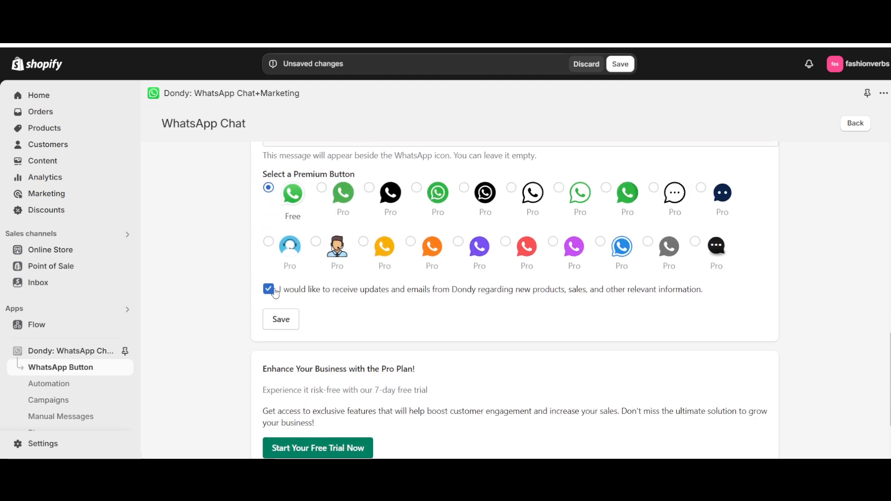
{"action": "left_click", "coordinate": [322, 291]}
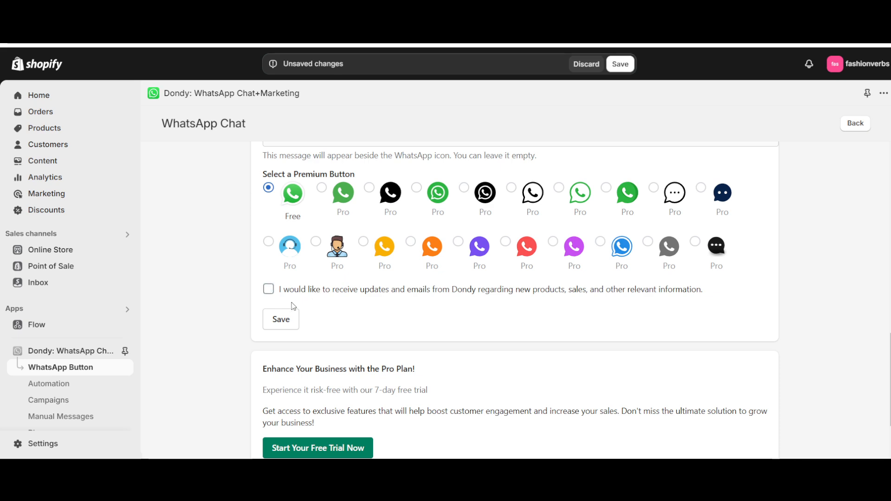
{"action": "left_click", "coordinate": [280, 319]}
{"action": "scroll", "coordinate": [218, 293], "scroll_direction": "down", "scroll_amount": 3}
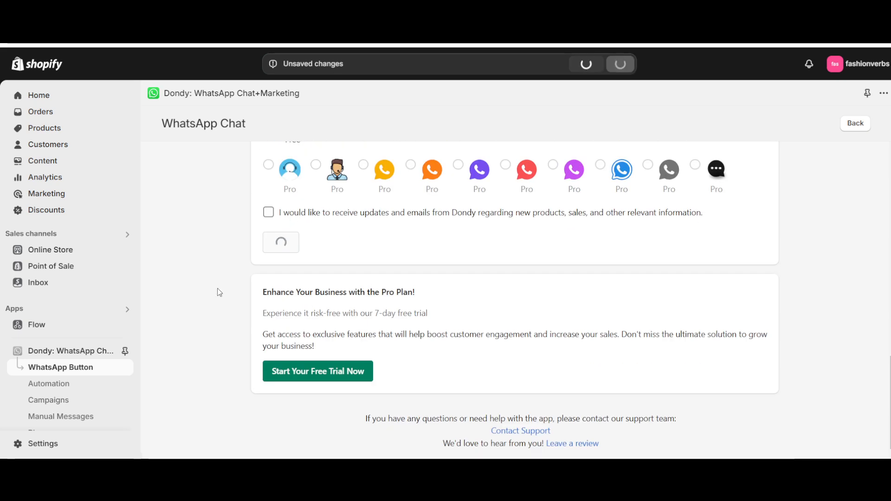
- Leave the saved WhatsApp chat button settings and open the Dawn theme's app embeds
{"action": "scroll", "coordinate": [219, 293], "scroll_direction": "up", "scroll_amount": 3}
{"action": "scroll", "coordinate": [219, 292], "scroll_direction": "up", "scroll_amount": 2}
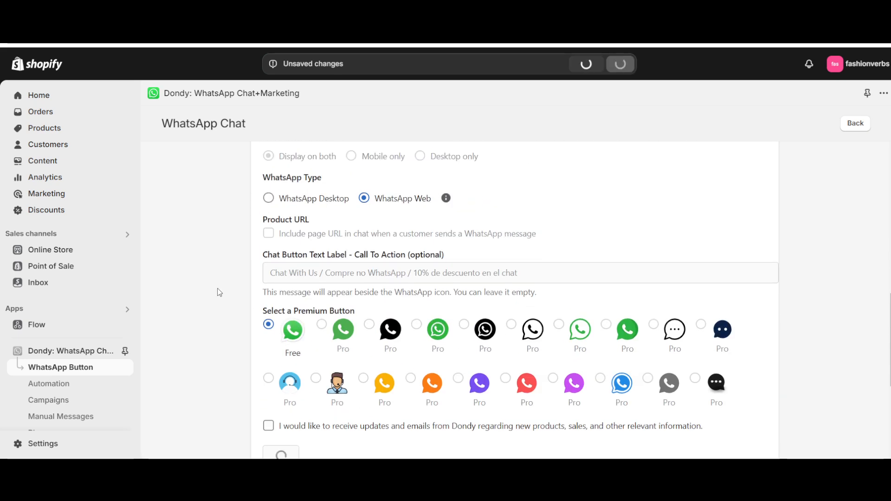
{"action": "scroll", "coordinate": [229, 209], "scroll_direction": "up", "scroll_amount": 7}
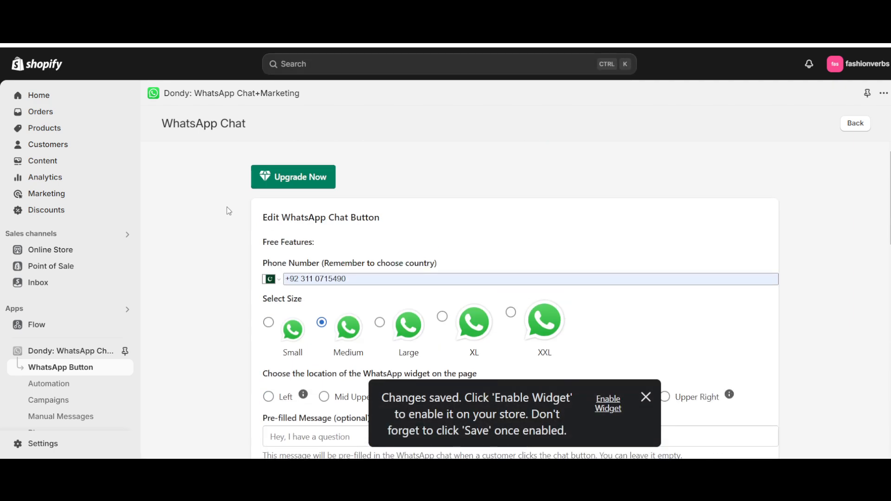
{"action": "left_click", "coordinate": [857, 122]}
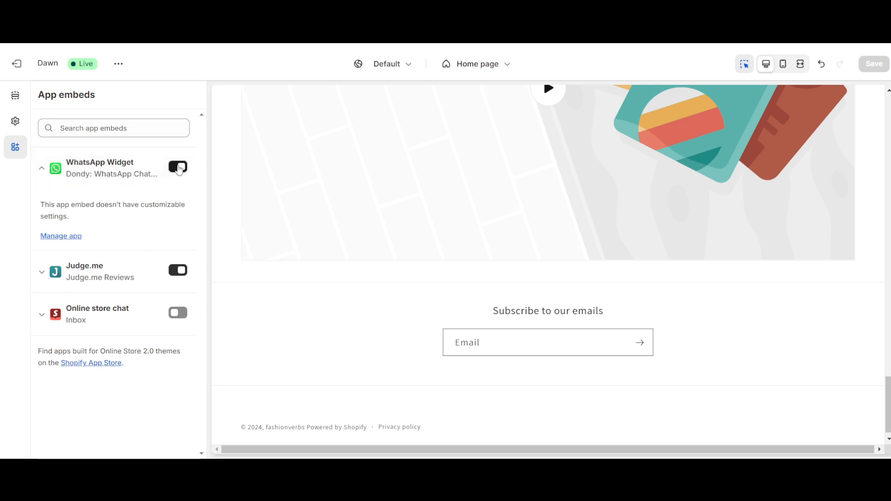
- Turn off the WhatsApp Widget app embed and save the theme
{"action": "left_click", "coordinate": [178, 167]}
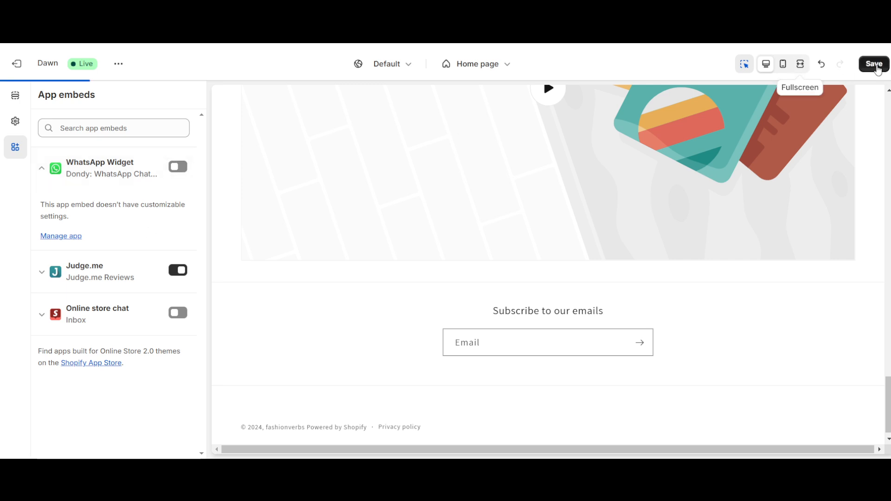
{"action": "left_click", "coordinate": [873, 64]}
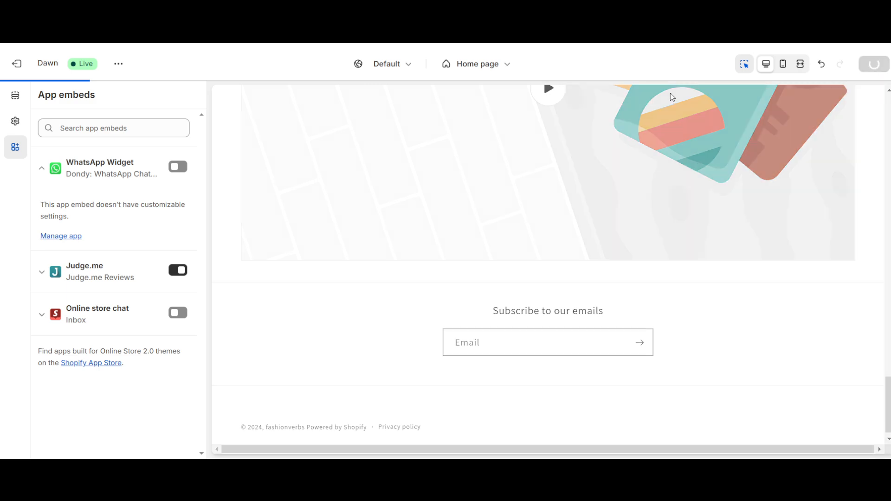
- Turn on the WhatsApp Widget and Online store chat app embeds, save the theme and exit the editor
{"action": "left_click", "coordinate": [178, 168]}
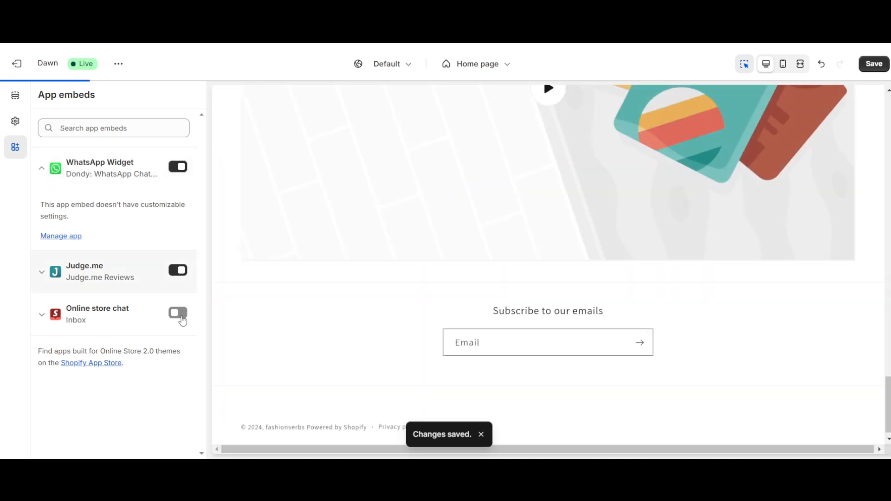
{"action": "left_click", "coordinate": [181, 317]}
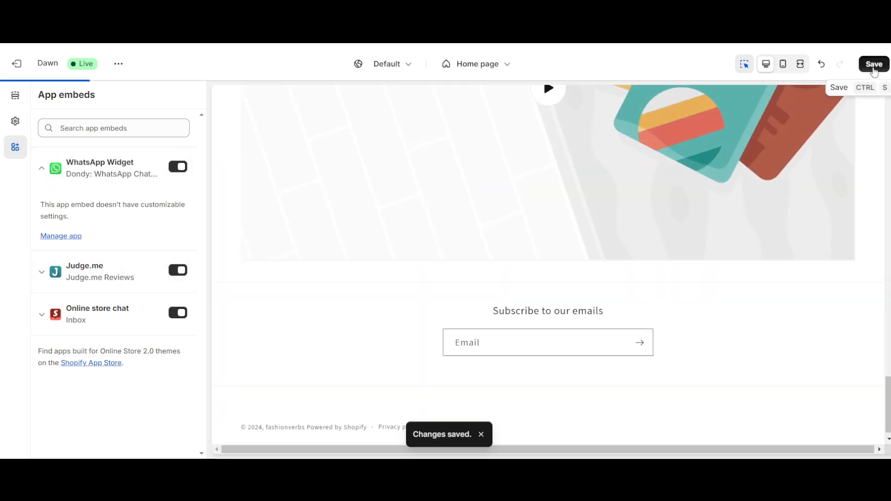
{"action": "left_click", "coordinate": [874, 70]}
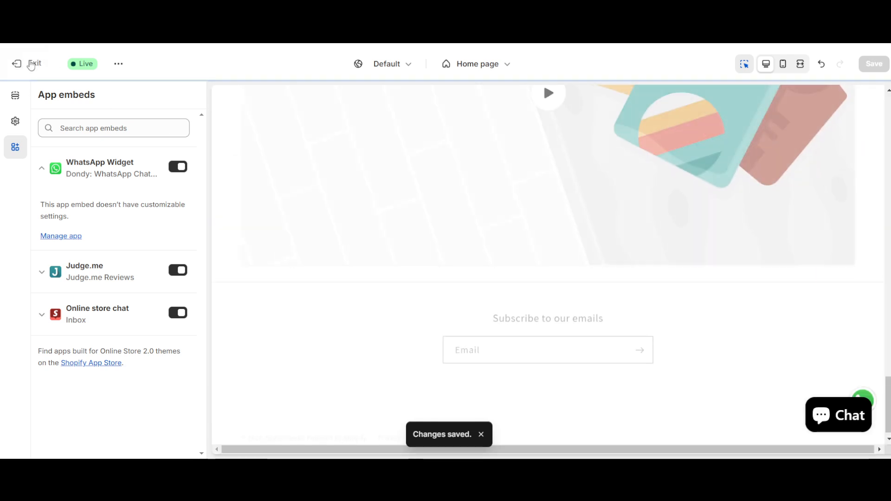
{"action": "left_click", "coordinate": [17, 63]}
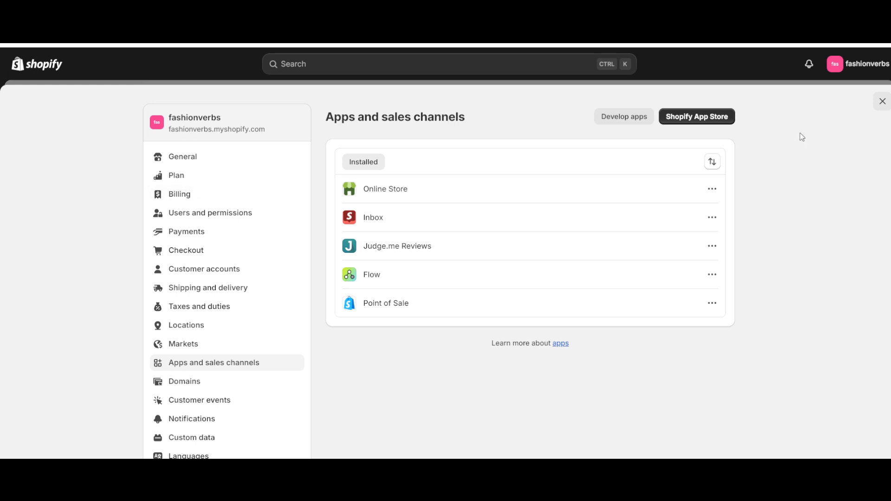
- Close the open settings, view the online store's home page and check how the chat and WhatsApp buttons are placed
{"action": "left_click", "coordinate": [882, 102]}
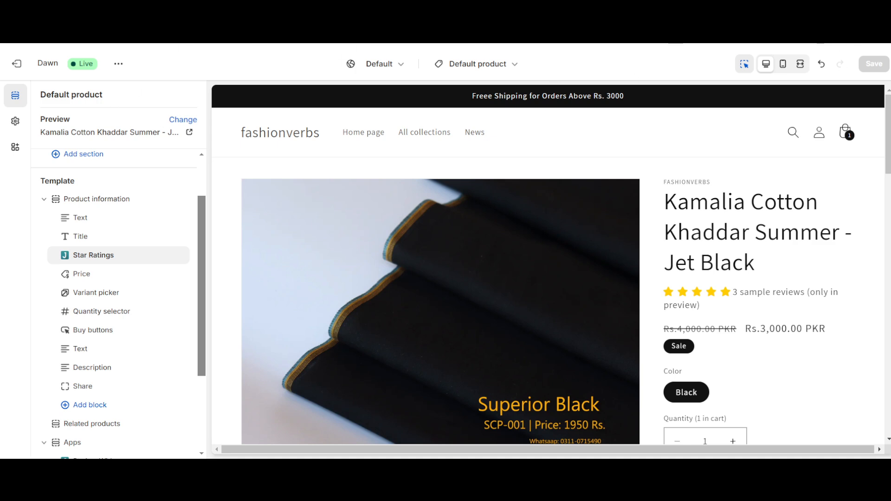
{"action": "left_click", "coordinate": [121, 65]}
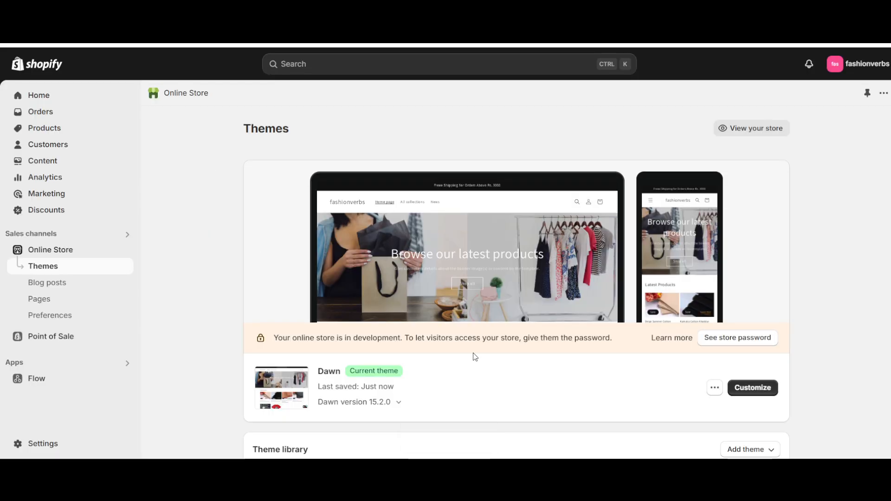
{"action": "scroll", "coordinate": [475, 357], "scroll_direction": "down", "scroll_amount": 1}
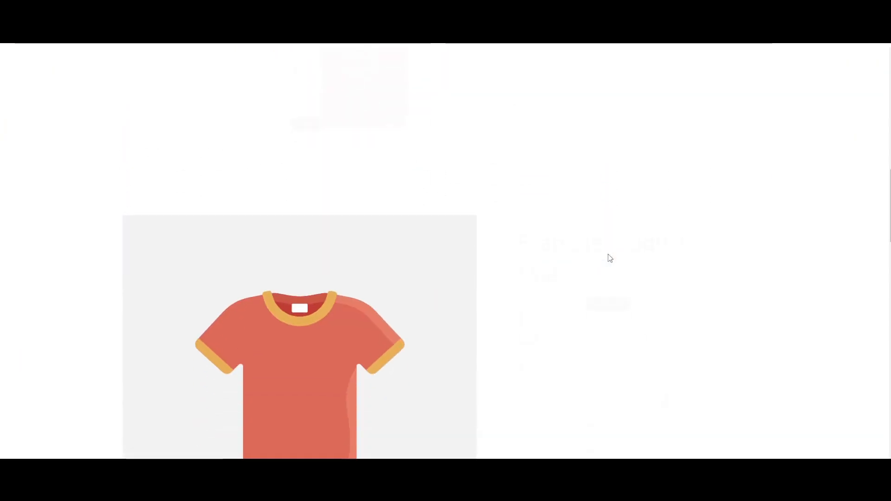
{"action": "scroll", "coordinate": [756, 388], "scroll_direction": "down", "scroll_amount": 8}
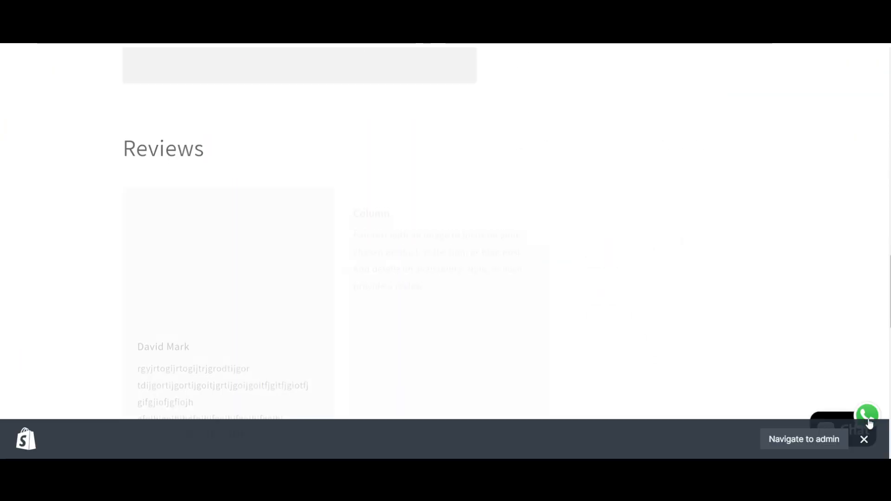
{"action": "left_click", "coordinate": [864, 437]}
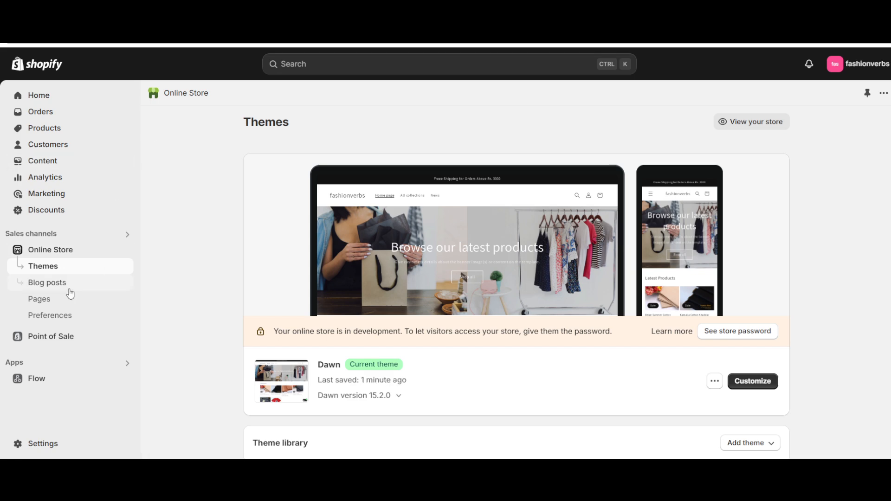
- Open the installed Dondy: WhatsApp Chat+Marketing app and go to its WhatsApp chat button settings
{"action": "left_click", "coordinate": [79, 367]}
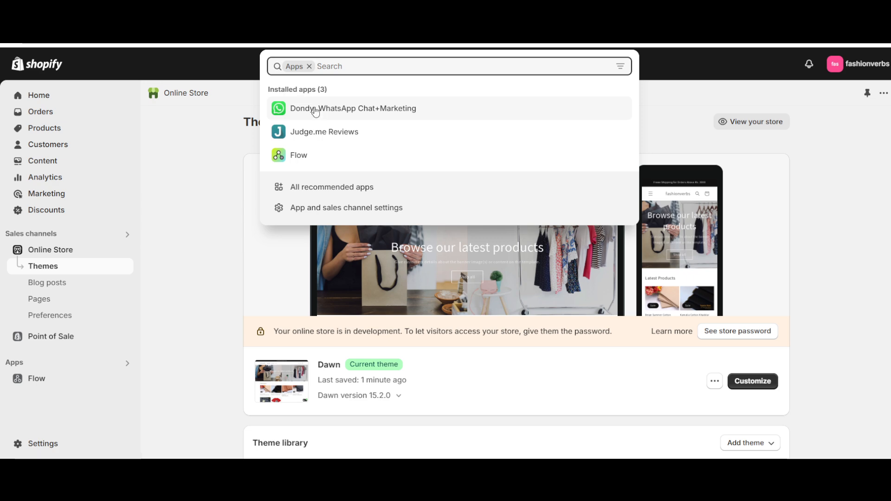
{"action": "left_click", "coordinate": [315, 111]}
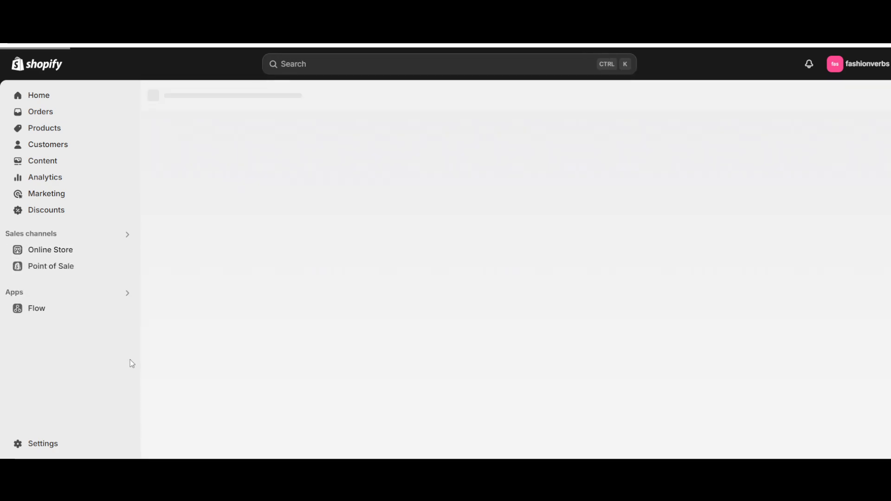
{"action": "left_click", "coordinate": [127, 294]}
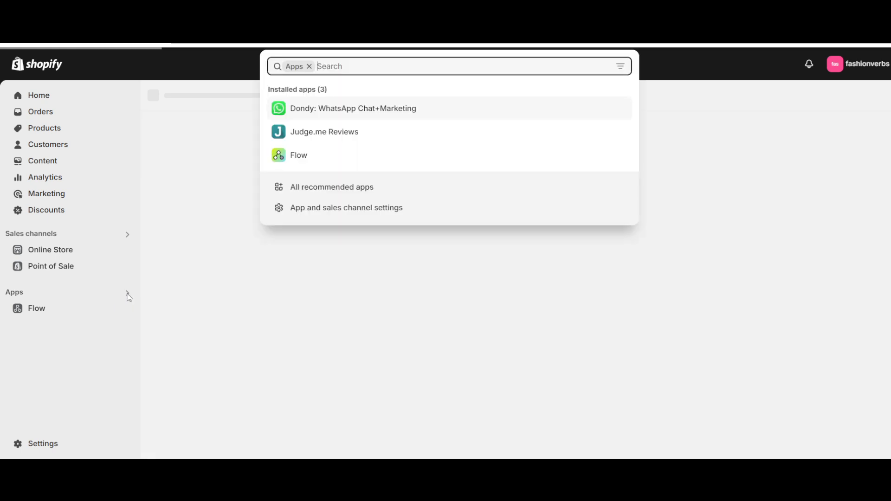
{"action": "left_click", "coordinate": [199, 230]}
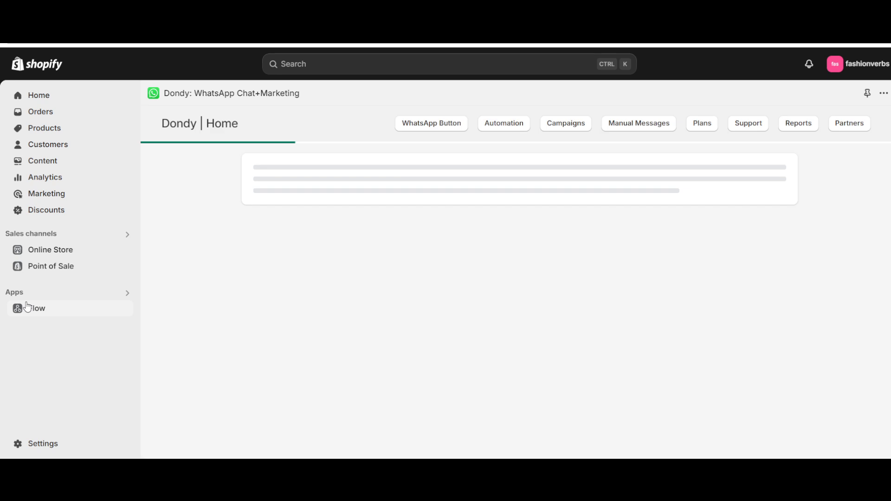
{"action": "left_click", "coordinate": [16, 292]}
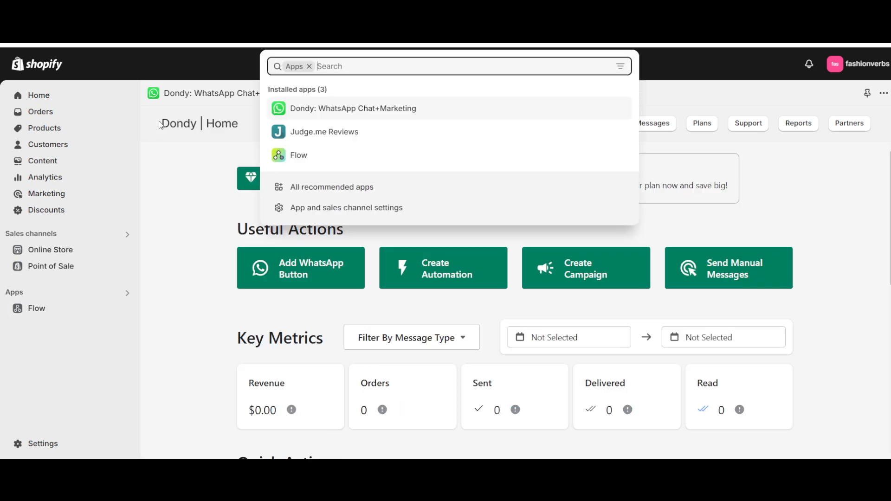
{"action": "left_click", "coordinate": [161, 125]}
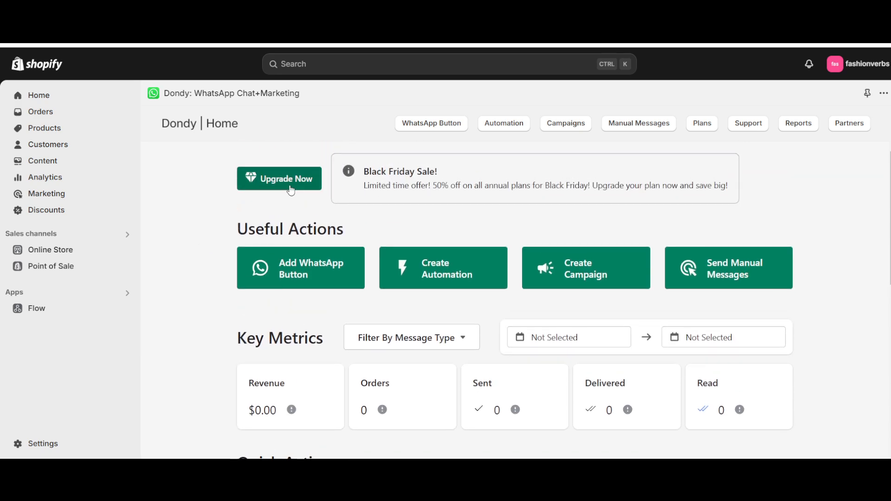
{"action": "left_click", "coordinate": [294, 269]}
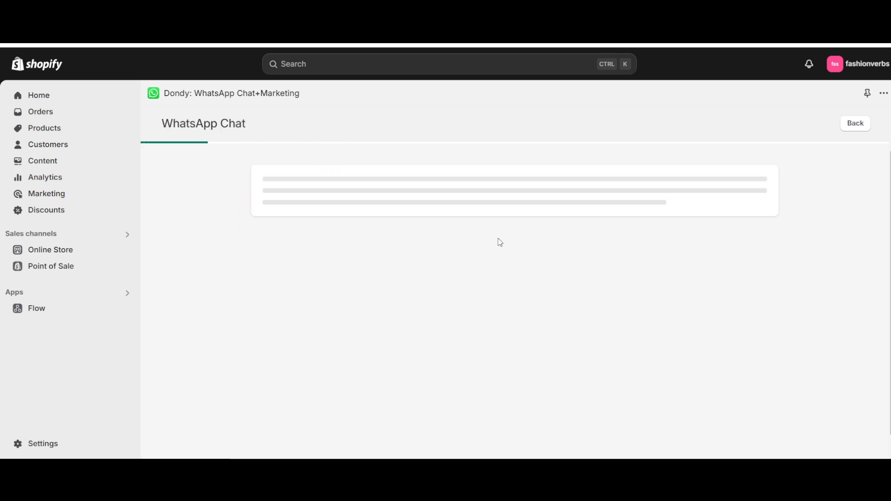
- Set the WhatsApp widget's location on the page to Upper Right and save the settings
{"action": "scroll", "coordinate": [500, 243], "scroll_direction": "down", "scroll_amount": 4}
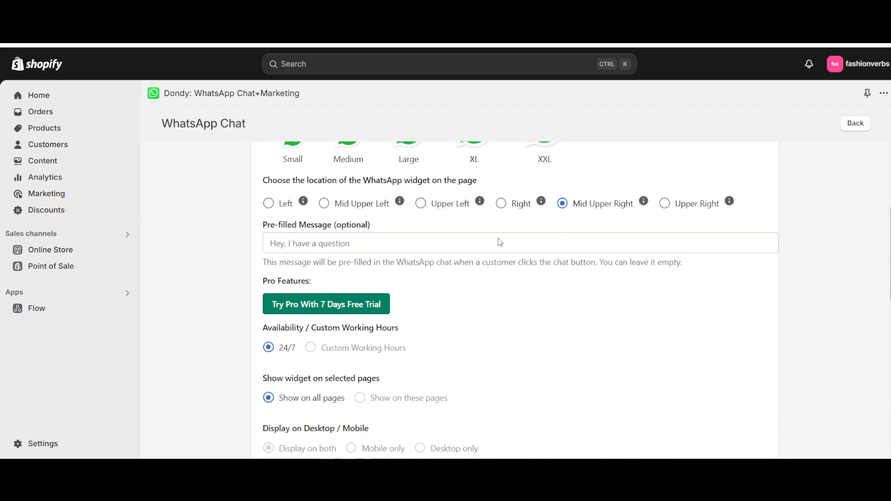
{"action": "left_click", "coordinate": [665, 203]}
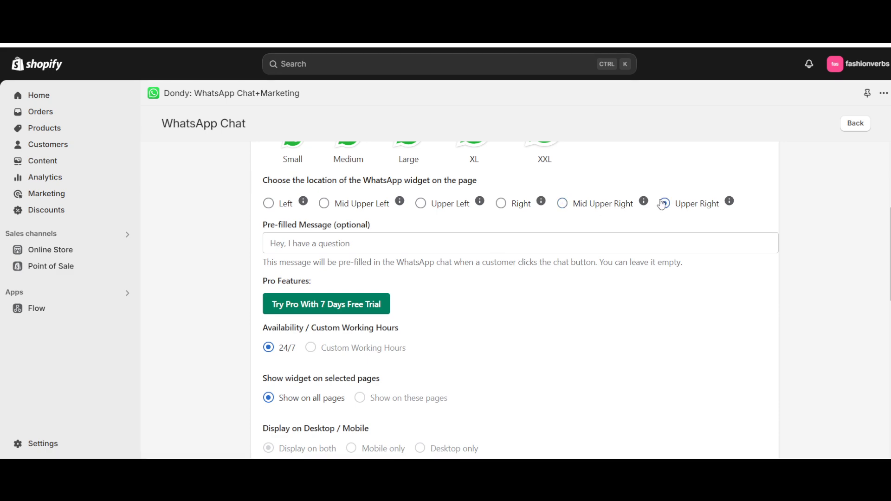
{"action": "scroll", "coordinate": [682, 205], "scroll_direction": "up", "scroll_amount": 1}
{"action": "scroll", "coordinate": [429, 344], "scroll_direction": "up", "scroll_amount": 4}
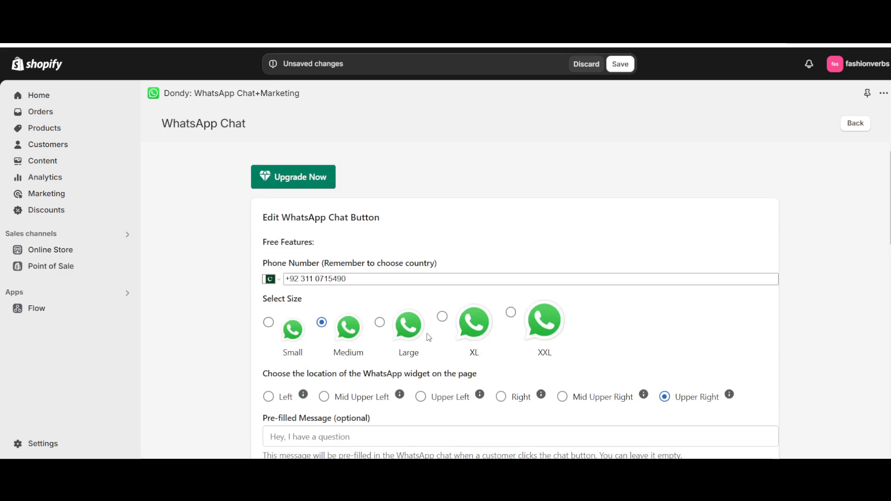
{"action": "scroll", "coordinate": [541, 308], "scroll_direction": "down", "scroll_amount": 10}
{"action": "scroll", "coordinate": [541, 308], "scroll_direction": "down", "scroll_amount": 1}
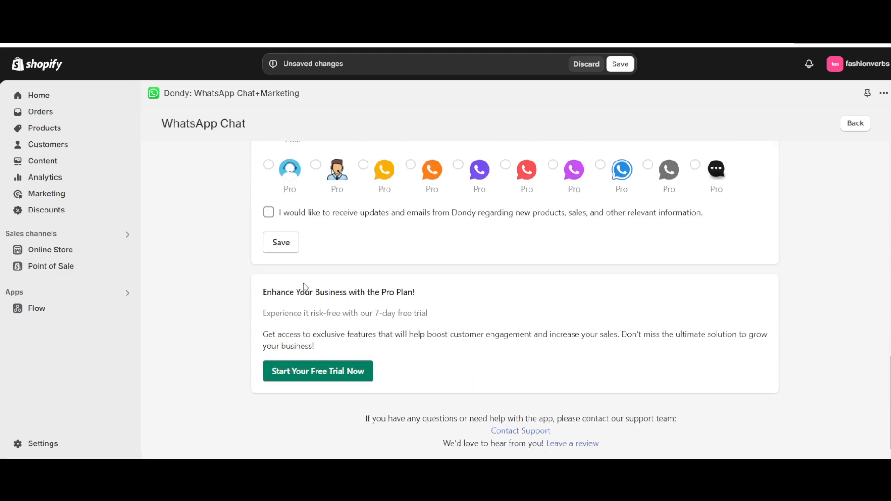
{"action": "scroll", "coordinate": [304, 285], "scroll_direction": "up", "scroll_amount": 1}
{"action": "left_click", "coordinate": [293, 257]}
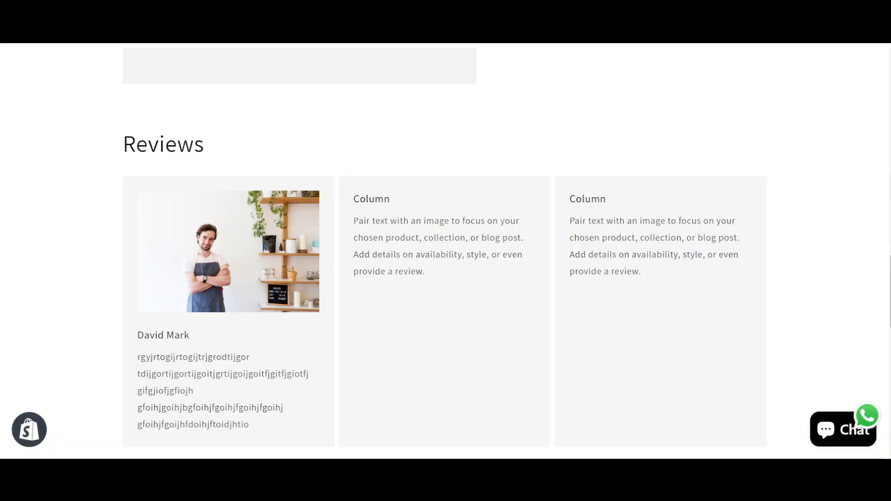
- Reload the storefront, try the WhatsApp button and open the store chat window at its message field
{"action": "key", "text": "F5"}
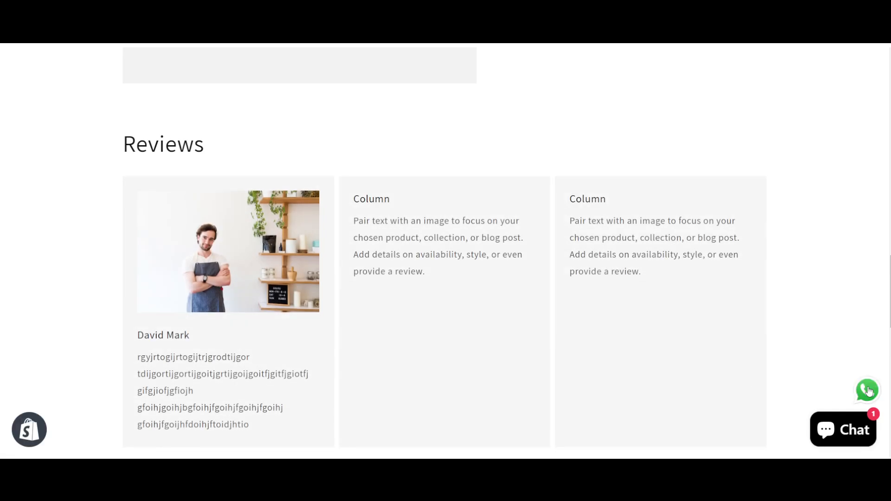
{"action": "left_click", "coordinate": [870, 388]}
{"action": "left_click", "coordinate": [841, 428]}
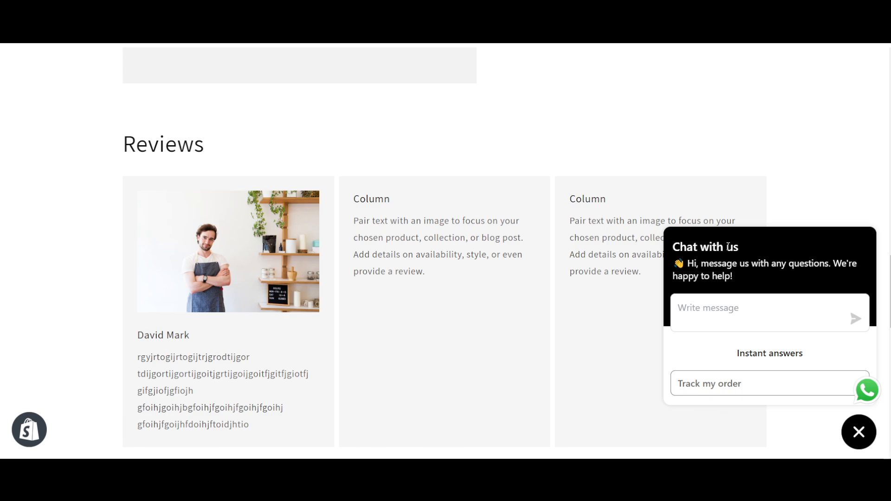
{"action": "left_click", "coordinate": [701, 305]}
- Look over the storefront's home page and examine the text in the columns of its Reviews section
{"action": "scroll", "coordinate": [73, 385], "scroll_direction": "down", "scroll_amount": 4}
{"action": "scroll", "coordinate": [64, 265], "scroll_direction": "up", "scroll_amount": 15}
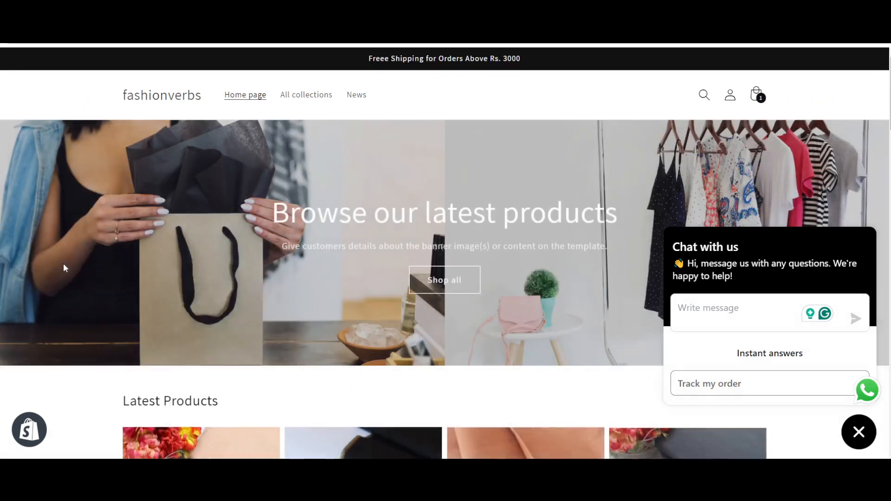
{"action": "scroll", "coordinate": [64, 268], "scroll_direction": "down", "scroll_amount": 20}
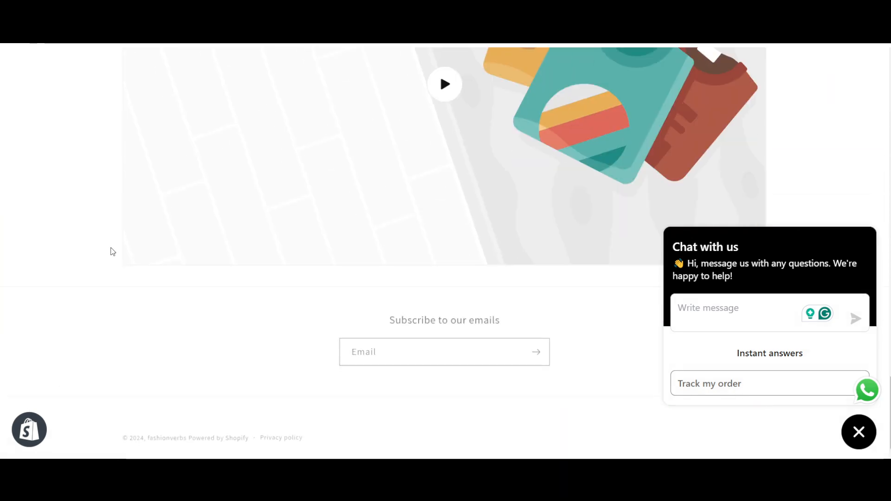
{"action": "scroll", "coordinate": [111, 251], "scroll_direction": "up", "scroll_amount": 5}
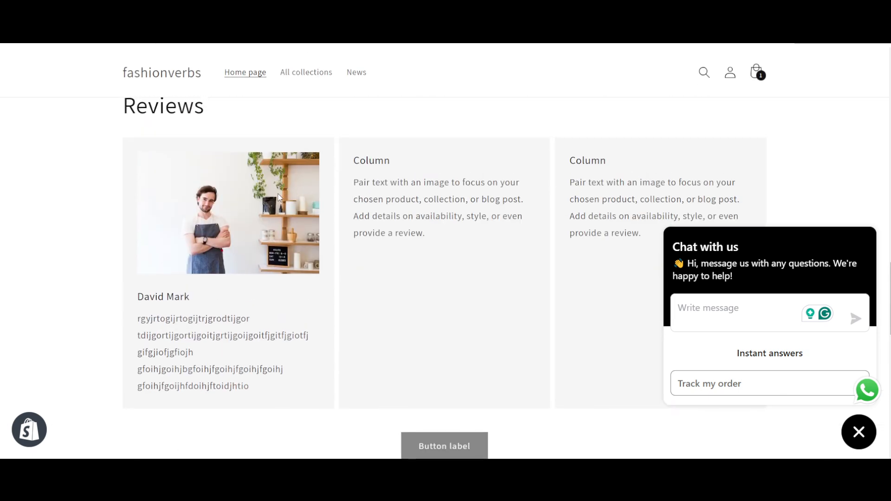
{"action": "left_click_drag", "start_coordinate": [219, 299], "coordinate": [229, 366]}
{"action": "double_click", "coordinate": [228, 362]}
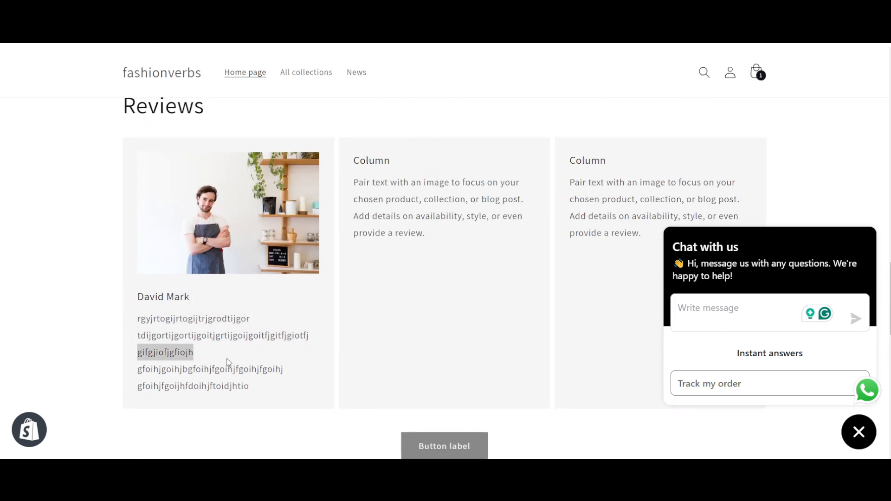
{"action": "scroll", "coordinate": [228, 362], "scroll_direction": "up", "scroll_amount": 1}
{"action": "left_click", "coordinate": [489, 341]}
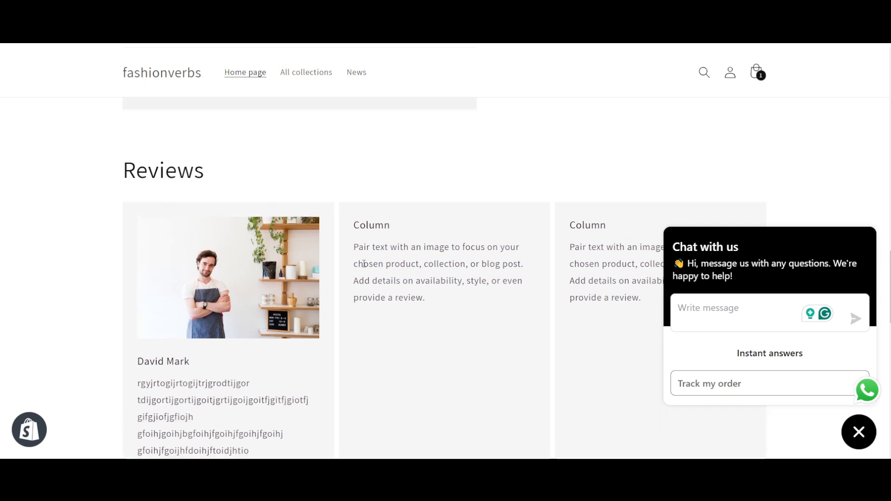
{"action": "scroll", "coordinate": [364, 264], "scroll_direction": "up", "scroll_amount": 1}
{"action": "scroll", "coordinate": [366, 266], "scroll_direction": "down", "scroll_amount": 1}
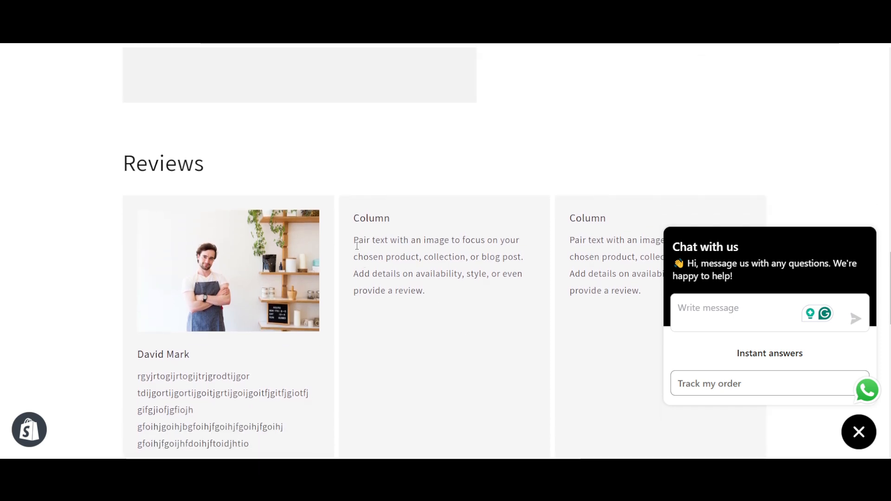
{"action": "left_click_drag", "start_coordinate": [353, 234], "coordinate": [548, 386]}
{"action": "left_click", "coordinate": [594, 267]}
{"action": "scroll", "coordinate": [594, 267], "scroll_direction": "down", "scroll_amount": 3}
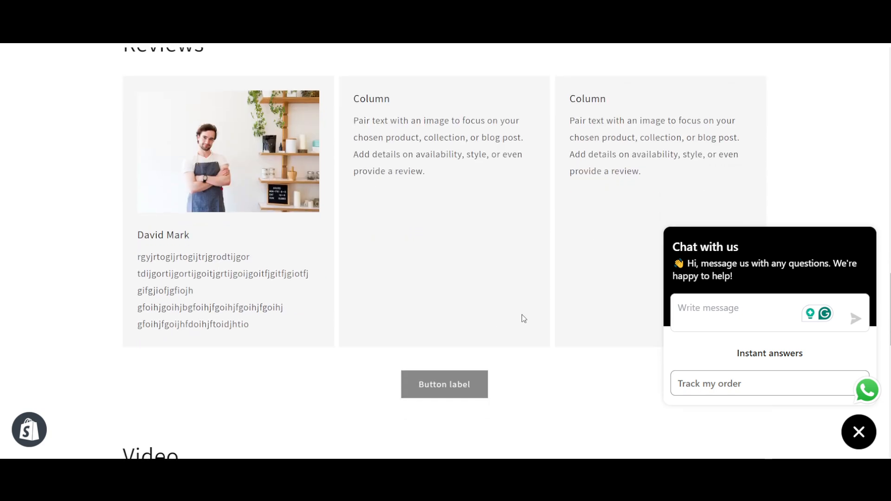
- Open the Beige Summer Cotton product from the home page's Latest Products and go to its Customer Reviews section
{"action": "scroll", "coordinate": [524, 319], "scroll_direction": "up", "scroll_amount": 1}
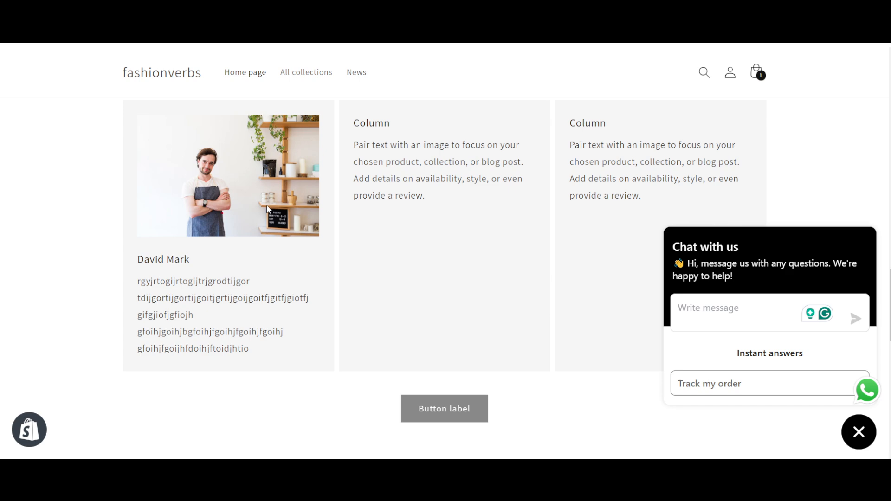
{"action": "scroll", "coordinate": [267, 208], "scroll_direction": "up", "scroll_amount": 2}
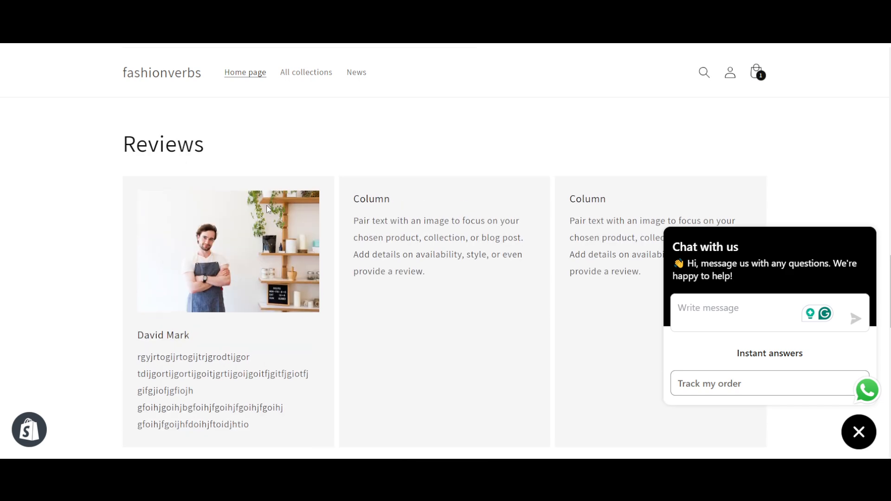
{"action": "scroll", "coordinate": [266, 205], "scroll_direction": "up", "scroll_amount": 15}
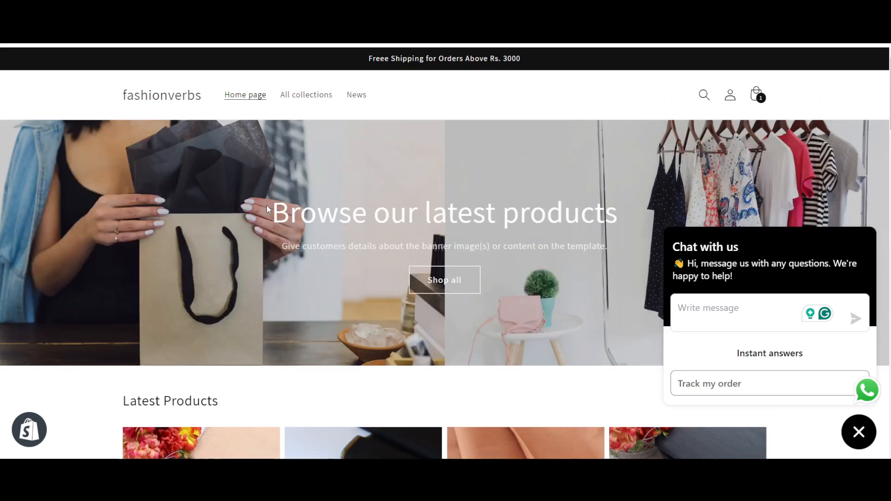
{"action": "scroll", "coordinate": [370, 325], "scroll_direction": "down", "scroll_amount": 6}
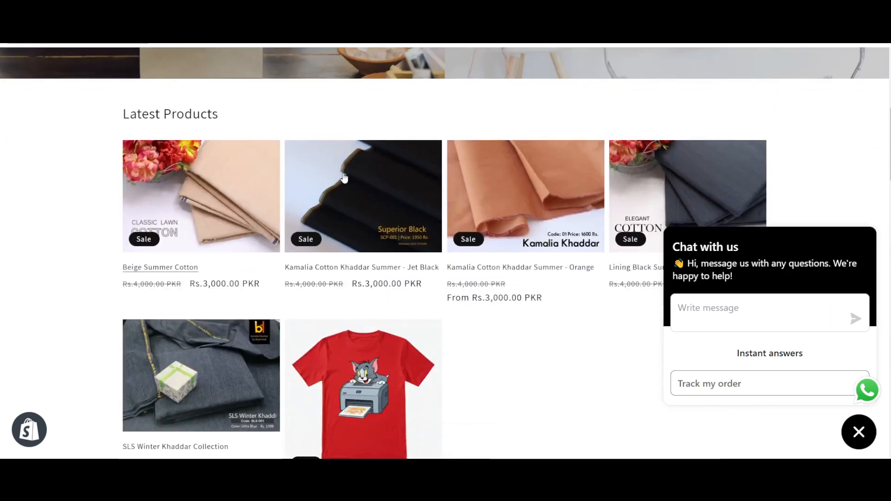
{"action": "left_click", "coordinate": [343, 178]}
{"action": "scroll", "coordinate": [498, 215], "scroll_direction": "down", "scroll_amount": 4}
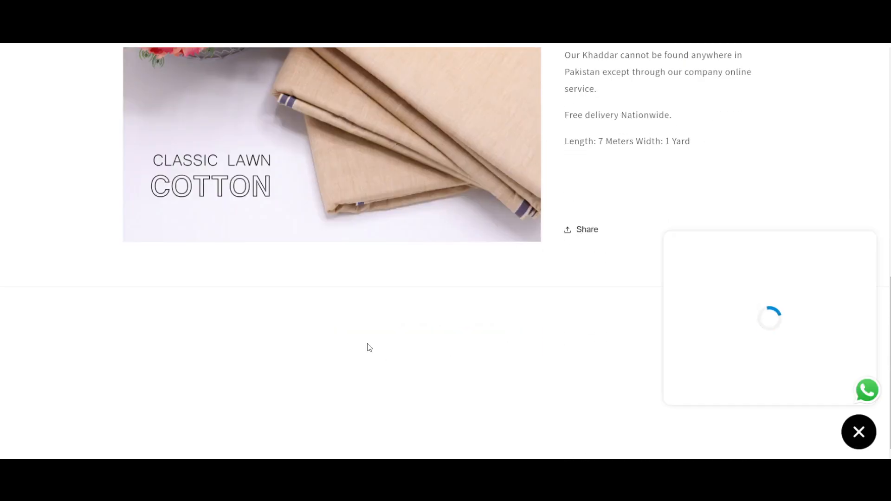
{"action": "scroll", "coordinate": [353, 309], "scroll_direction": "down", "scroll_amount": 2}
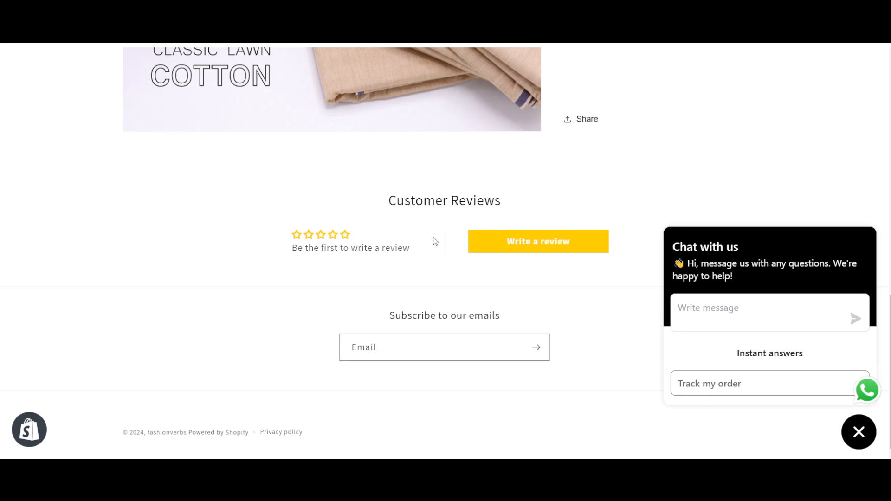
- Start a customer review for the product with a four-star rating and "iffjfijfijf" as the review comment
{"action": "left_click", "coordinate": [505, 256]}
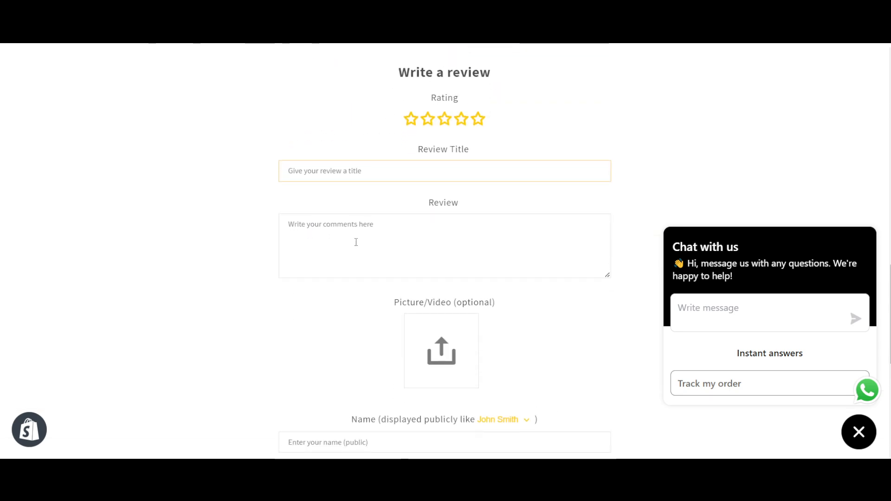
{"action": "left_click", "coordinate": [461, 164]}
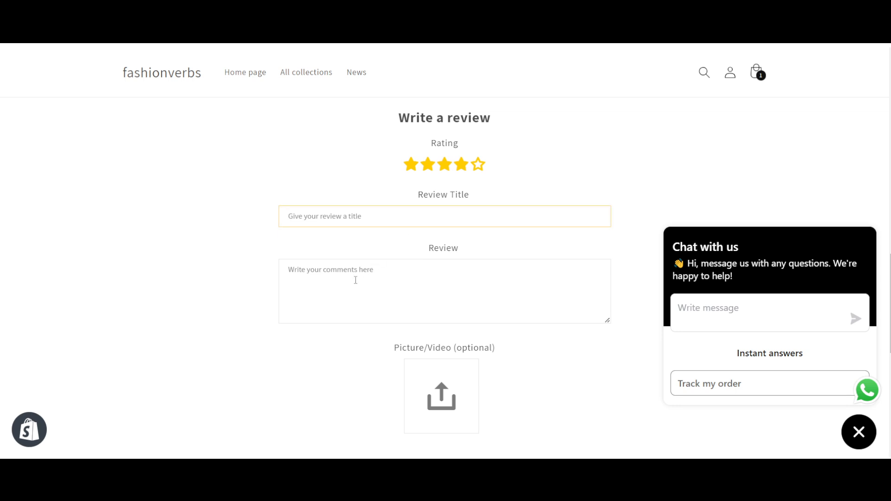
{"action": "left_click", "coordinate": [396, 277]}
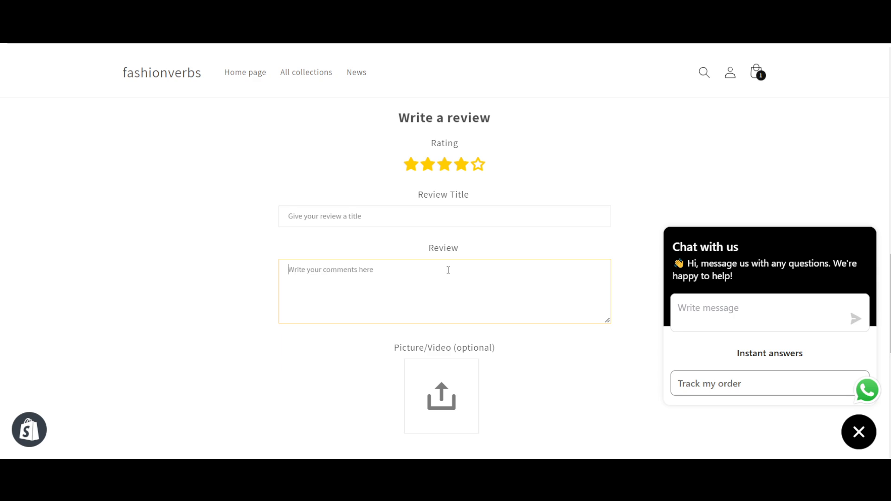
{"action": "type", "text": "iffjfijfijf"}
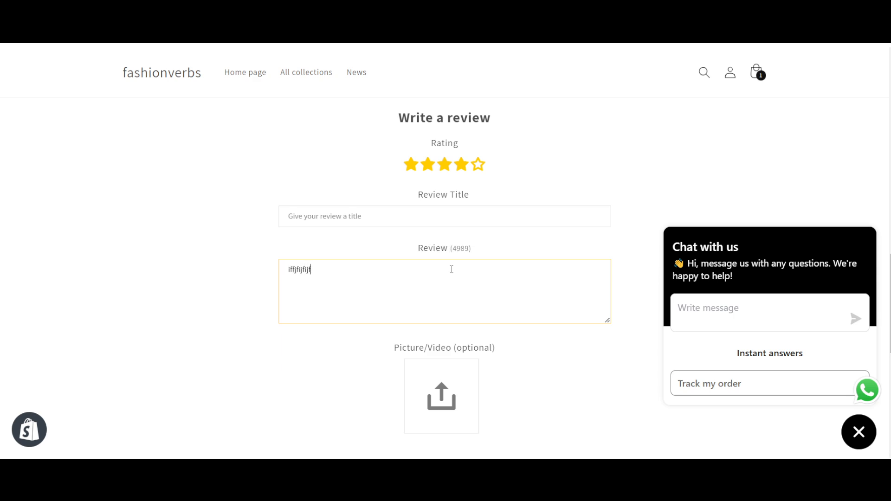
- Look over the Beige Summer Cotton product page, examining its product details and the Customer Reviews section with the review form
{"action": "scroll", "coordinate": [412, 260], "scroll_direction": "up", "scroll_amount": 4}
{"action": "scroll", "coordinate": [337, 301], "scroll_direction": "down", "scroll_amount": 1}
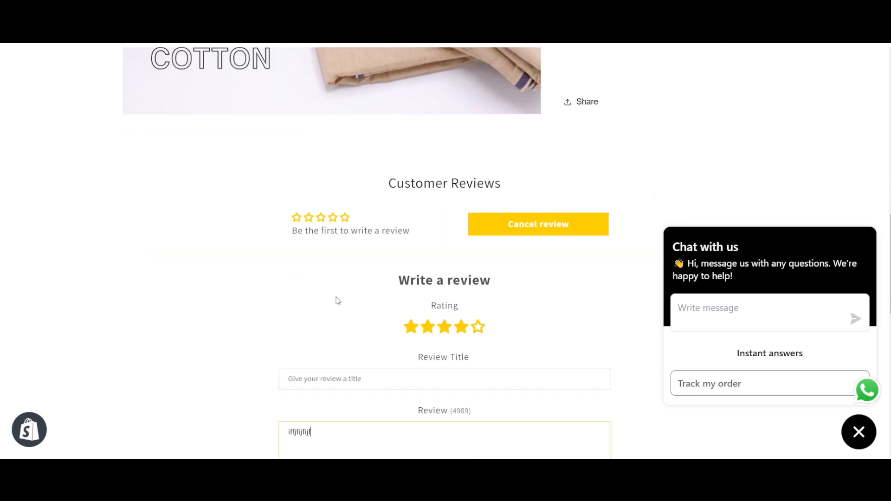
{"action": "scroll", "coordinate": [337, 300], "scroll_direction": "up", "scroll_amount": 1}
{"action": "left_click", "coordinate": [524, 292]}
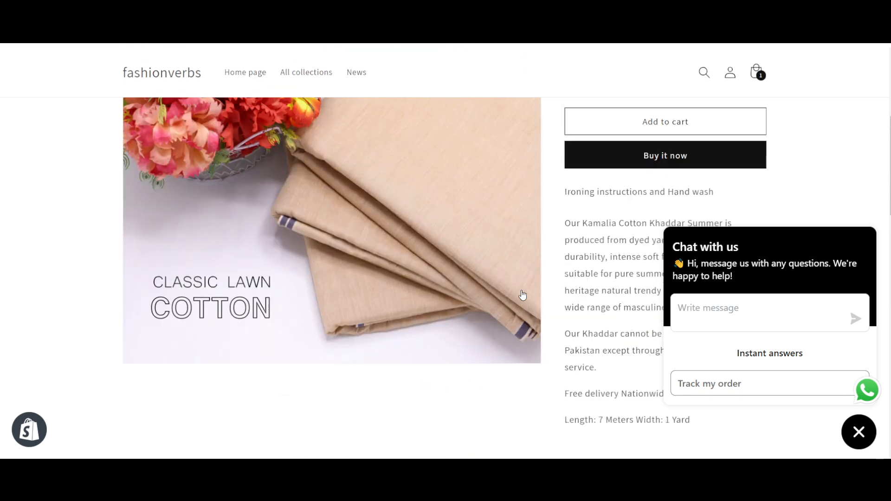
{"action": "scroll", "coordinate": [523, 295], "scroll_direction": "up", "scroll_amount": 5}
{"action": "scroll", "coordinate": [556, 272], "scroll_direction": "down", "scroll_amount": 2}
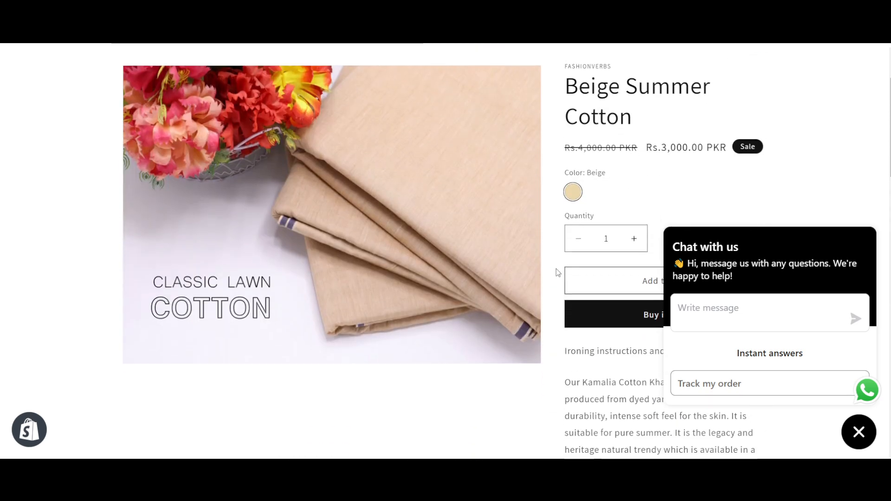
{"action": "scroll", "coordinate": [557, 272], "scroll_direction": "down", "scroll_amount": 9}
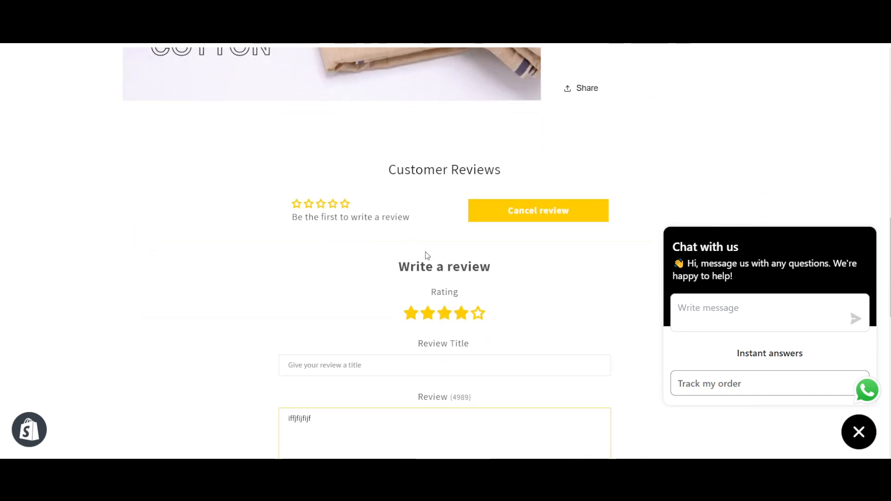
{"action": "scroll", "coordinate": [427, 256], "scroll_direction": "up", "scroll_amount": 10}
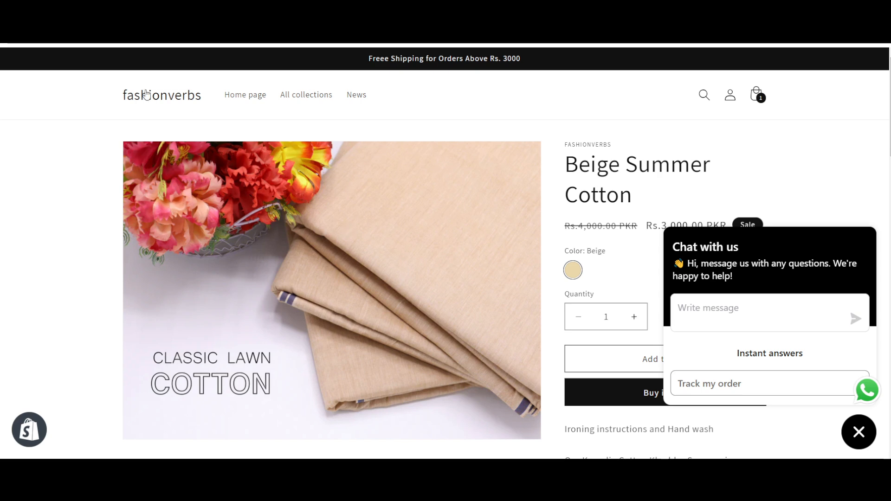
- Return to the storefront's home page, look through its sections and close the store chat window
{"action": "left_click", "coordinate": [146, 95]}
{"action": "scroll", "coordinate": [201, 196], "scroll_direction": "down", "scroll_amount": 10}
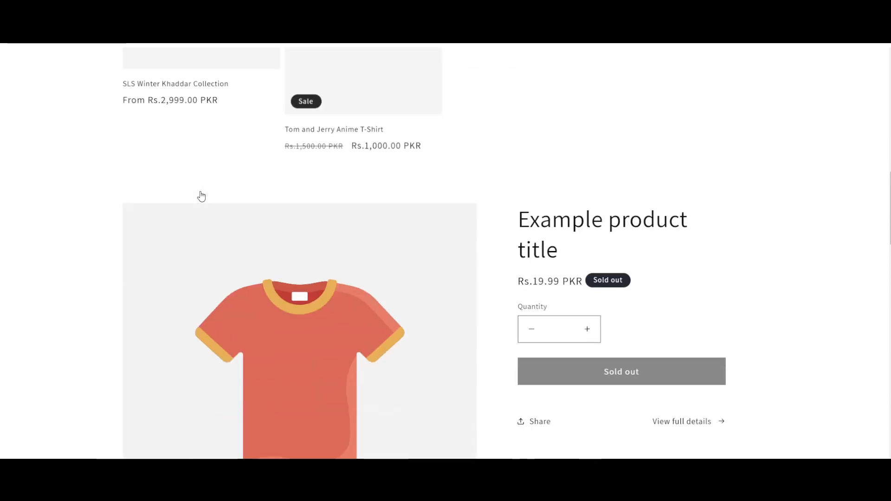
{"action": "scroll", "coordinate": [201, 196], "scroll_direction": "down", "scroll_amount": 12}
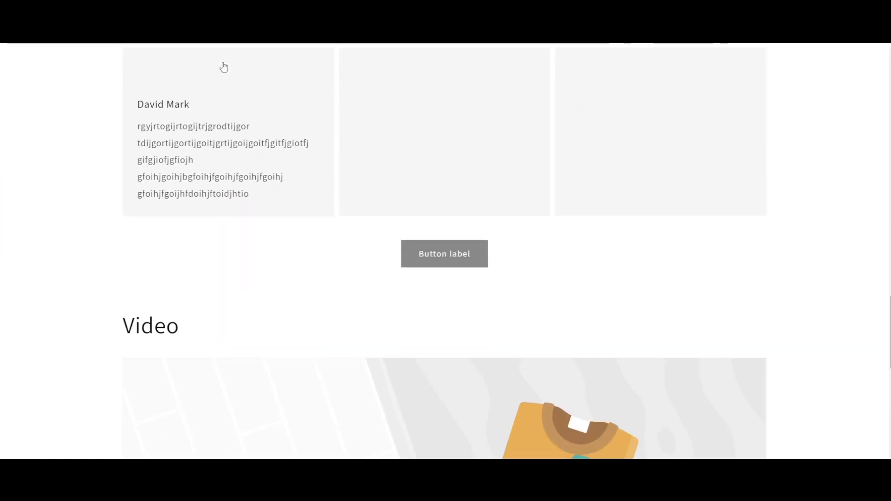
{"action": "scroll", "coordinate": [224, 68], "scroll_direction": "down", "scroll_amount": 10}
{"action": "scroll", "coordinate": [224, 68], "scroll_direction": "up", "scroll_amount": 8}
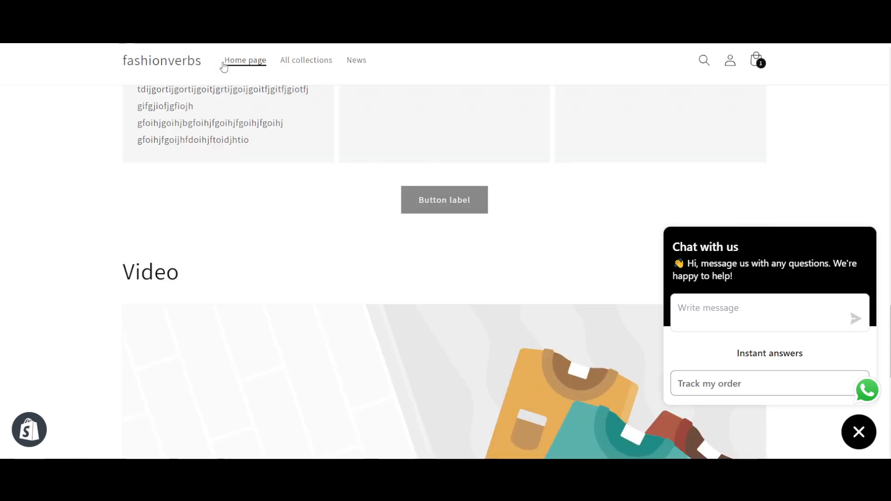
{"action": "left_click", "coordinate": [224, 66]}
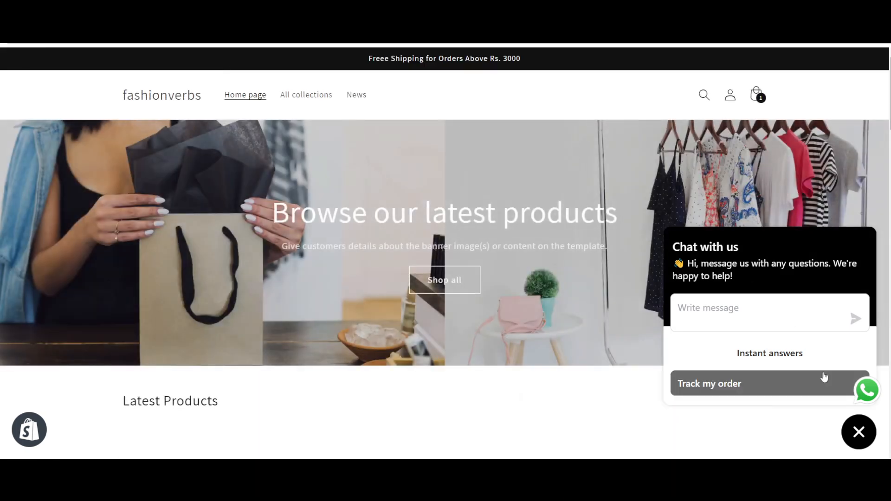
{"action": "left_click", "coordinate": [858, 432]}
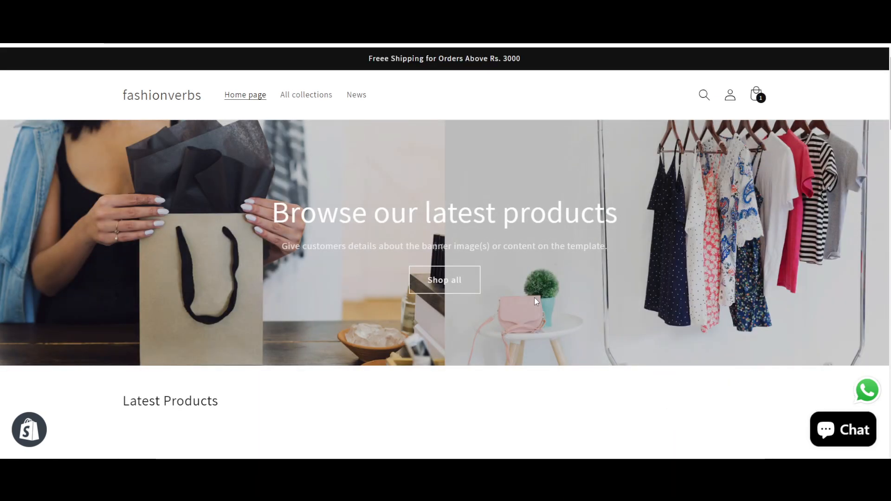